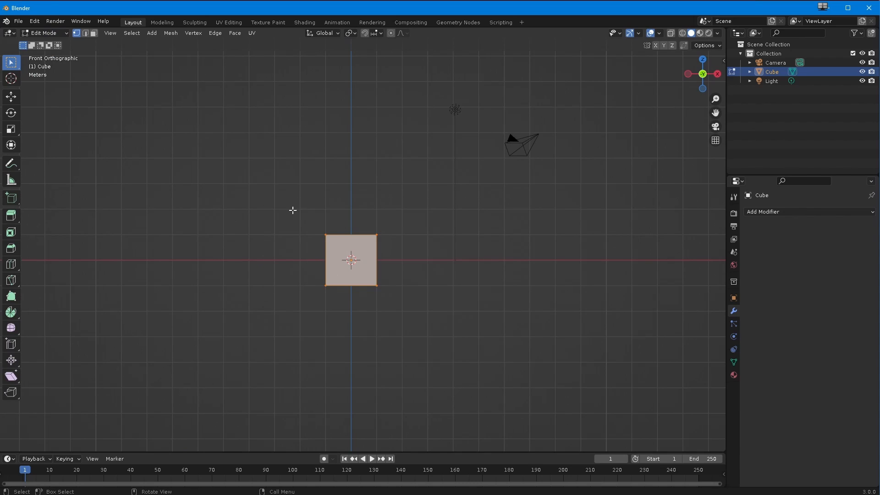
Switch the viewport to wireframe and move the cube's mesh up 1 m along Z, returning to Object Mode.
{"action": "key", "text": "z"}
{"action": "left_click", "coordinate": [402, 287]}
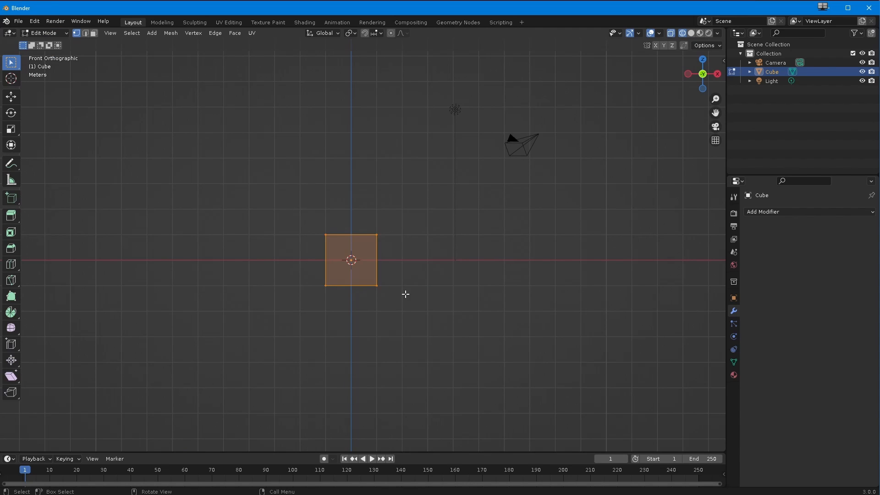
{"action": "key", "text": "g"}
{"action": "key", "text": "z"}
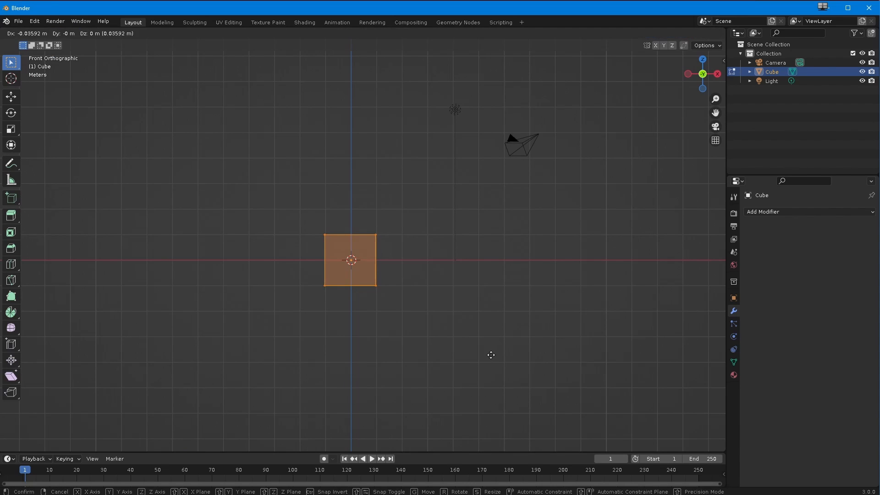
{"action": "key", "text": "1"}
{"action": "key", "text": "Return"}
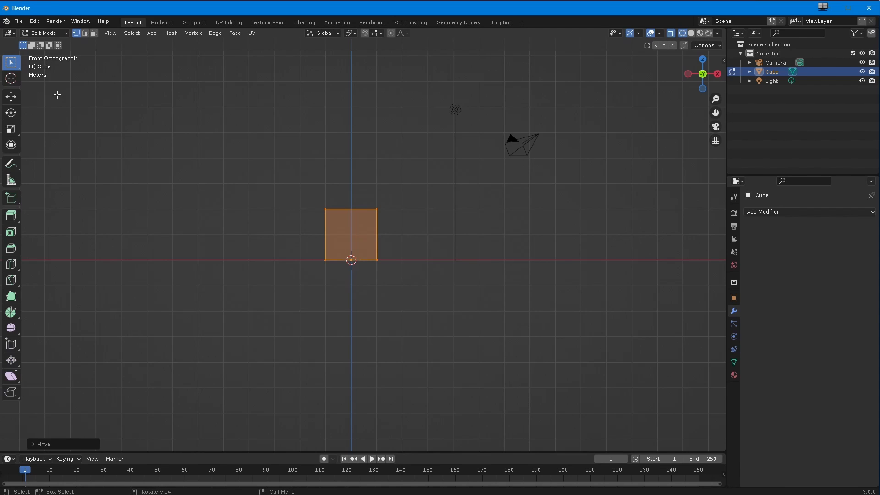
{"action": "left_click", "coordinate": [44, 33]}
{"action": "left_click", "coordinate": [46, 43]}
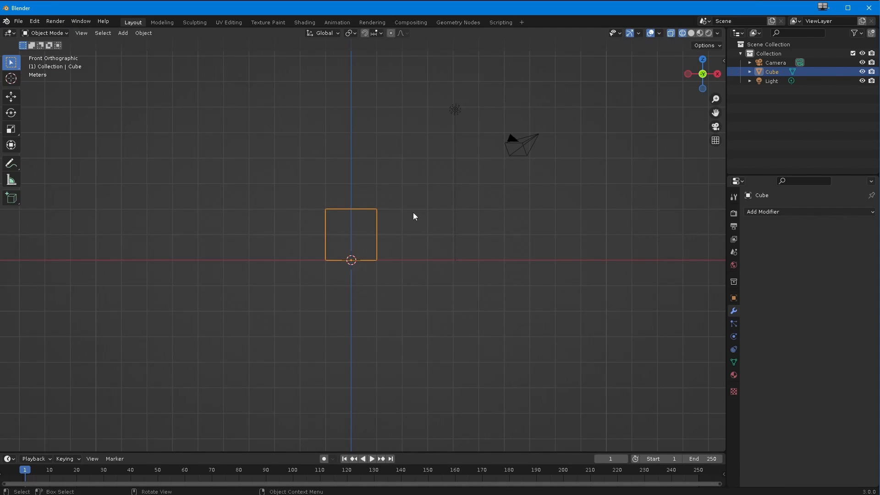
Raise the cube's top vertices about 70 m along Z and scale them to about 0.44 to form a tapered pole.
{"action": "left_click", "coordinate": [32, 36]}
{"action": "left_click", "coordinate": [43, 55]}
{"action": "left_click_drag", "start_coordinate": [196, 180], "coordinate": [411, 216]}
{"action": "scroll", "coordinate": [403, 311], "scroll_direction": "down", "scroll_amount": 10}
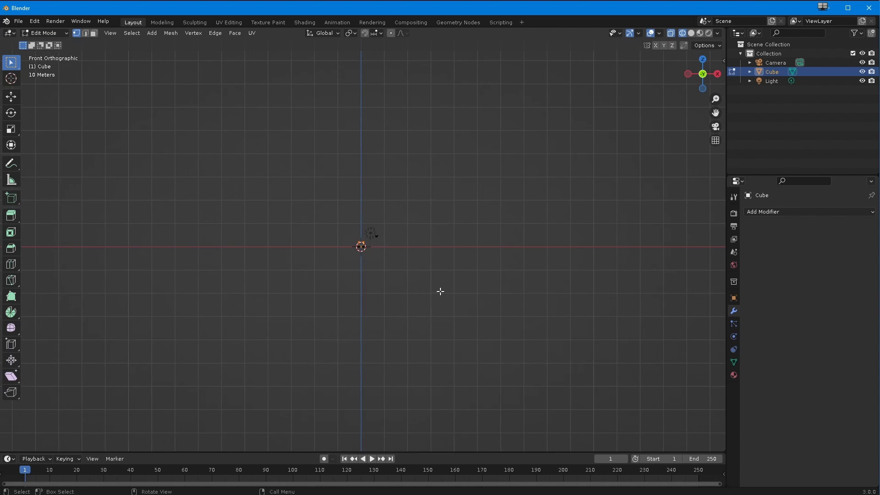
{"action": "key", "text": "g"}
{"action": "key", "text": "z"}
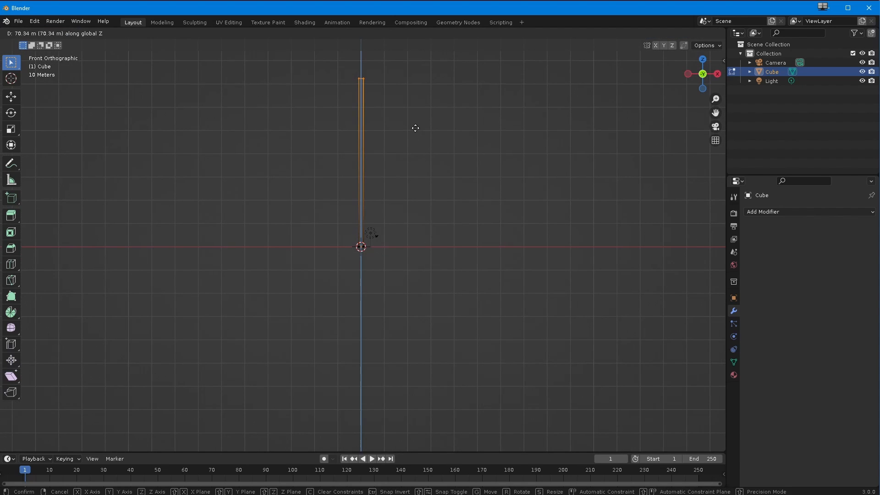
{"action": "left_click", "coordinate": [414, 120]}
{"action": "key", "text": "s"}
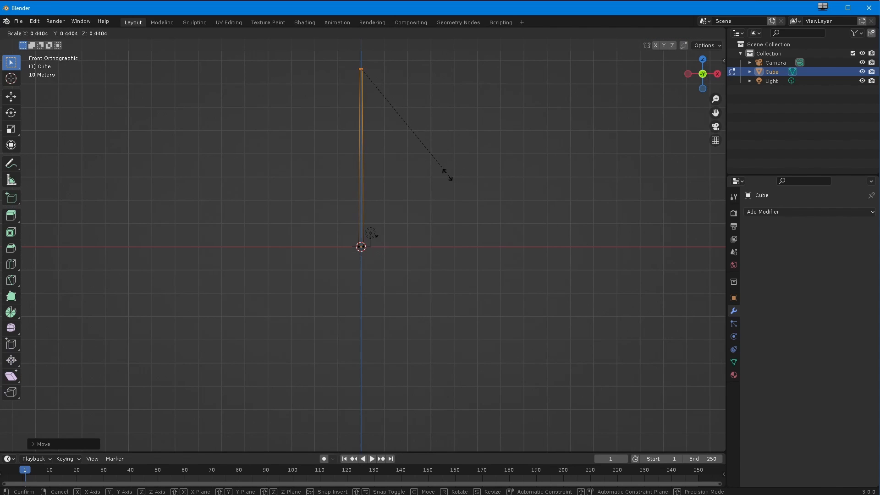
{"action": "left_click", "coordinate": [447, 174]}
{"action": "left_click", "coordinate": [40, 33]}
{"action": "left_click", "coordinate": [40, 44]}
Raise the pole's top vertices about another 37 m along Z, then return to Object Mode.
{"action": "middle_click_drag", "start_coordinate": [238, 165], "coordinate": [275, 248]}
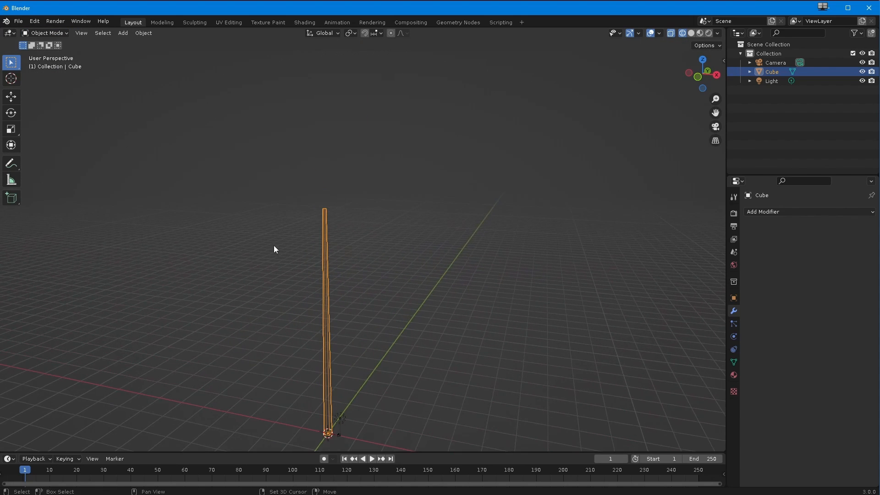
{"action": "left_click", "coordinate": [44, 34]}
{"action": "left_click", "coordinate": [45, 53]}
{"action": "left_click_drag", "start_coordinate": [226, 183], "coordinate": [362, 219]}
{"action": "key", "text": "g"}
{"action": "key", "text": "z"}
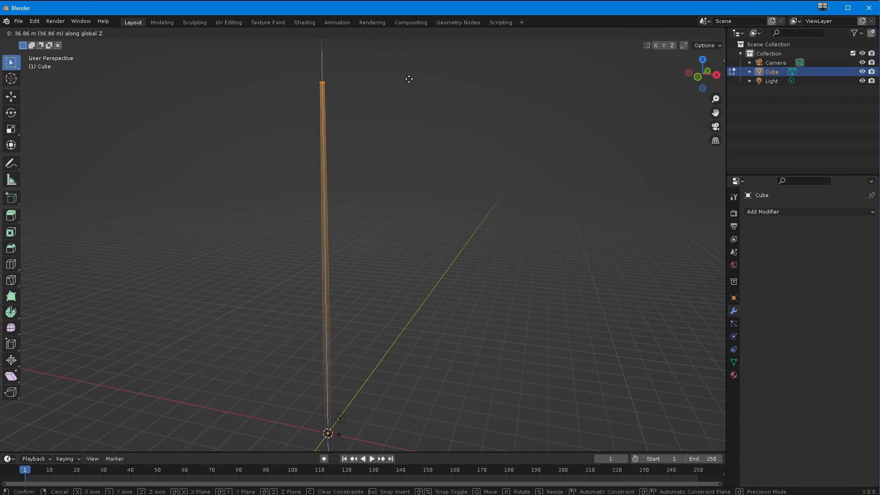
{"action": "left_click", "coordinate": [408, 80]}
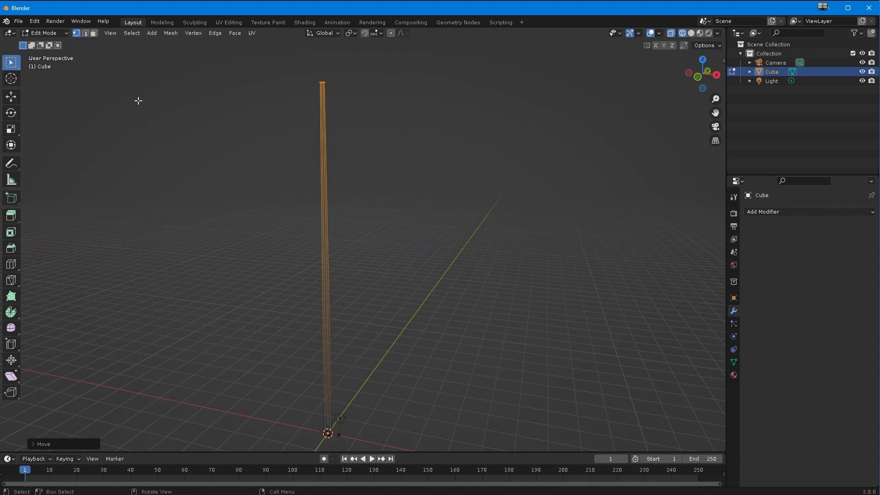
{"action": "left_click", "coordinate": [49, 34]}
{"action": "left_click", "coordinate": [49, 44]}
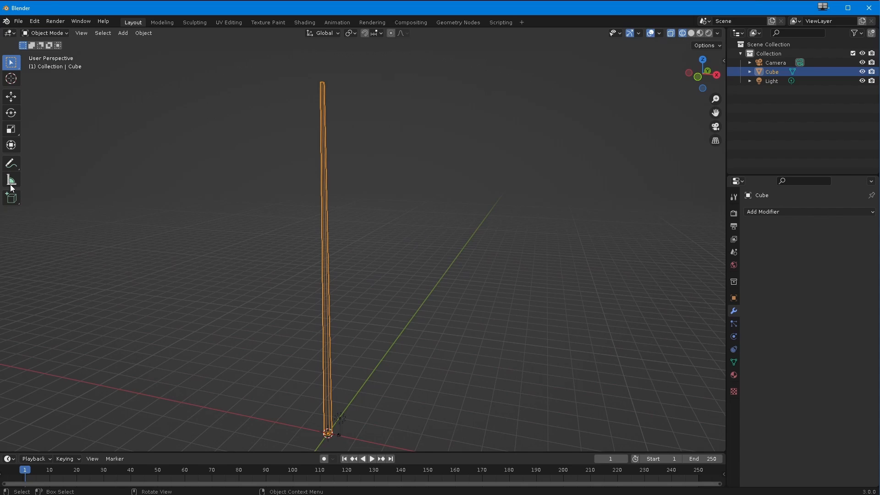
In Edit Mode, add two horizontal loop cuts to the pole and slide both close to its top end.
{"action": "left_click", "coordinate": [49, 33]}
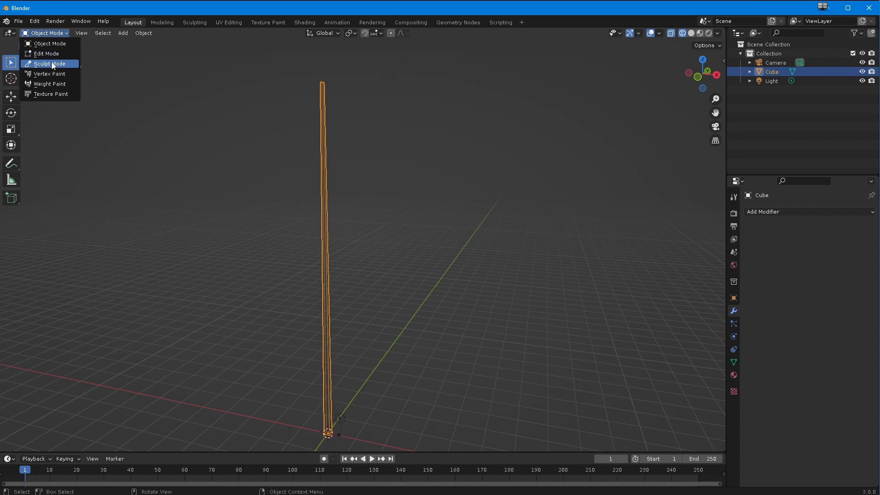
{"action": "left_click", "coordinate": [45, 54]}
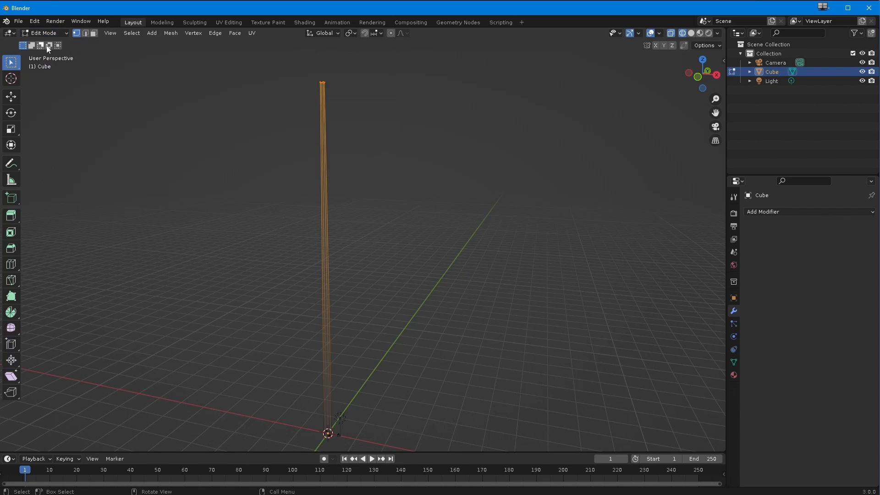
{"action": "left_click", "coordinate": [95, 35]}
{"action": "middle_click_drag", "start_coordinate": [189, 208], "coordinate": [204, 197]}
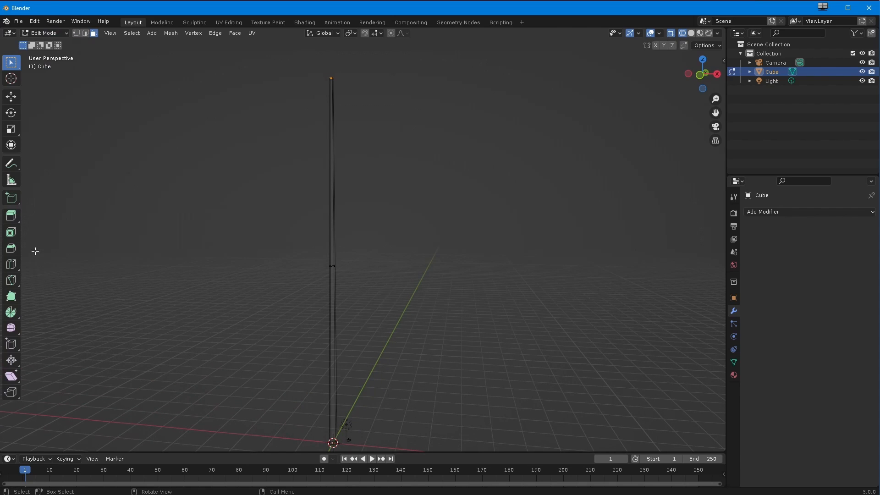
{"action": "left_click", "coordinate": [11, 265]}
{"action": "left_click_drag", "start_coordinate": [334, 240], "coordinate": [324, 138]}
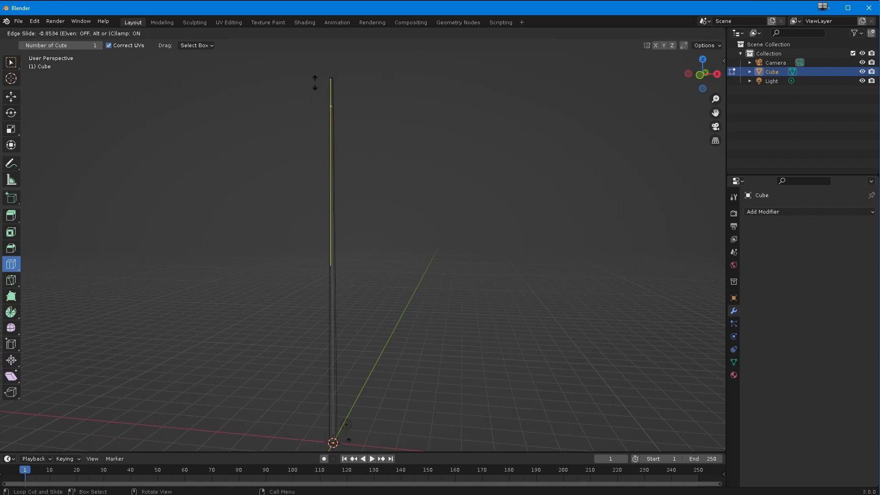
{"action": "left_click_drag", "start_coordinate": [309, 60], "coordinate": [309, 57]}
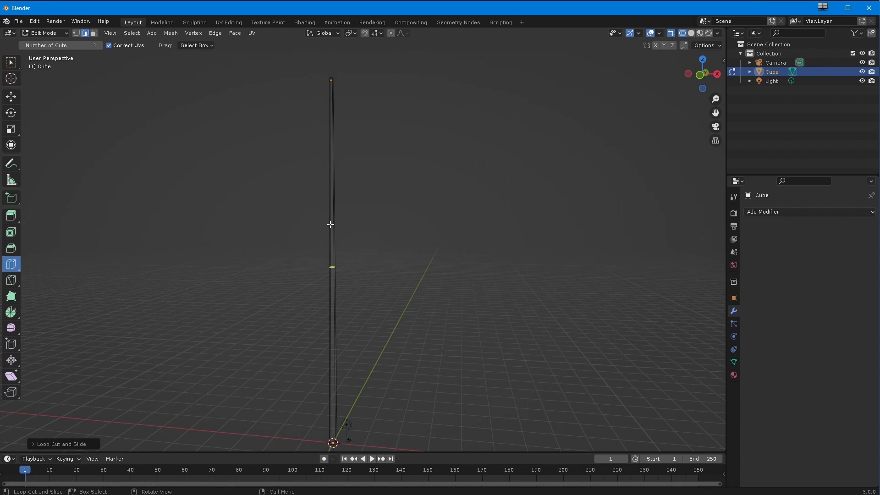
{"action": "left_click_drag", "start_coordinate": [330, 224], "coordinate": [334, 196]}
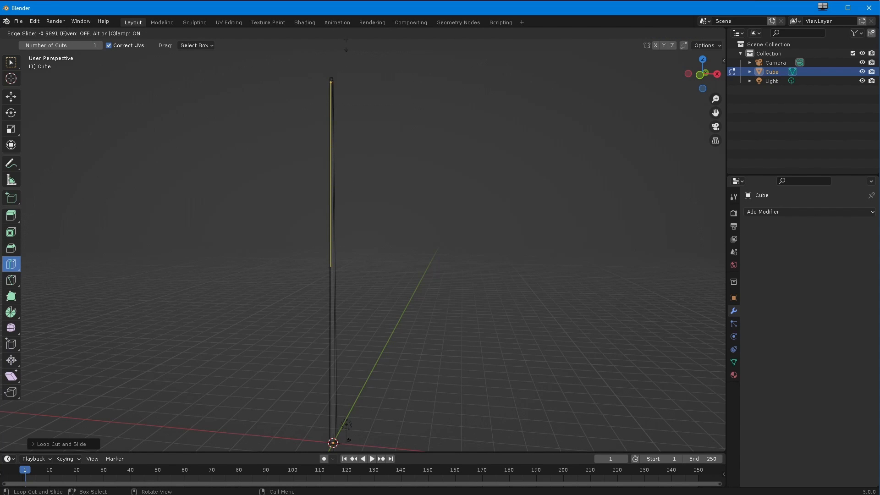
{"action": "left_click_drag", "start_coordinate": [357, 78], "coordinate": [358, 78]}
Add a horizontal loop cut close to the pole's base and return to Object Mode.
{"action": "left_click_drag", "start_coordinate": [336, 403], "coordinate": [332, 333]}
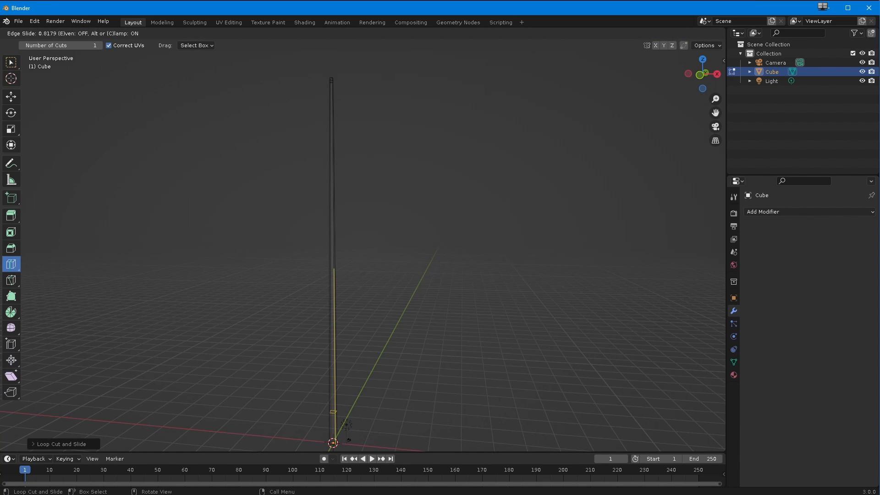
{"action": "left_click_drag", "start_coordinate": [331, 433], "coordinate": [333, 433]}
{"action": "left_click", "coordinate": [45, 33]}
{"action": "left_click", "coordinate": [41, 46]}
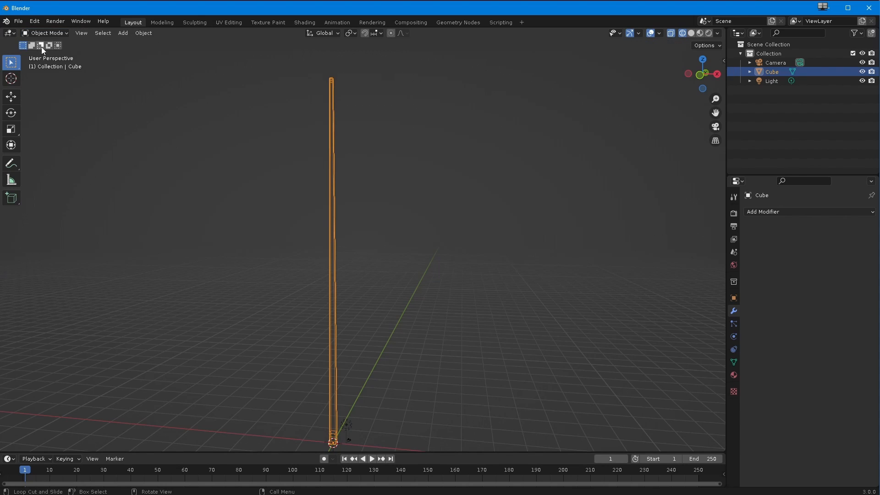
Add a Subdivision Surface modifier to the pole and switch the viewport to solid shading.
{"action": "left_click", "coordinate": [769, 212]}
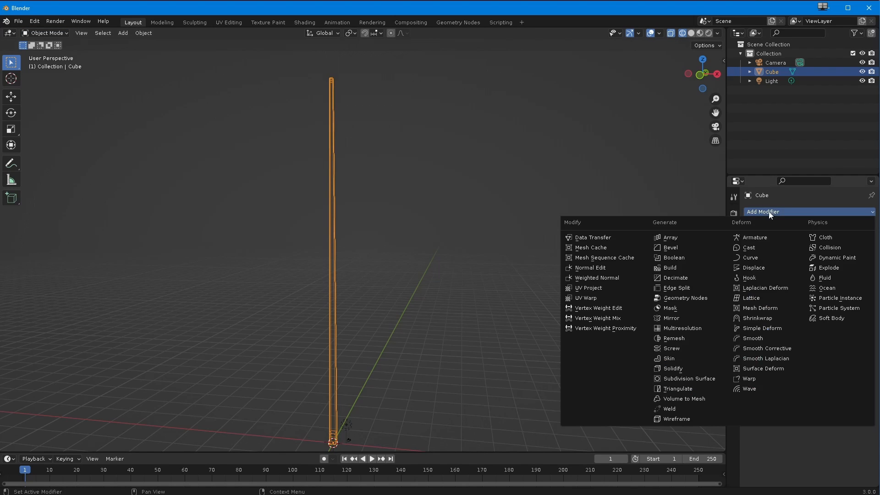
{"action": "left_click", "coordinate": [687, 379]}
{"action": "mouse_move", "coordinate": [469, 256]}
{"action": "middle_mouse_down"}
{"action": "mouse_move", "coordinate": [385, 287]}
{"action": "mouse_move", "coordinate": [414, 317]}
{"action": "mouse_move", "coordinate": [380, 284]}
{"action": "mouse_move", "coordinate": [411, 251]}
{"action": "mouse_move", "coordinate": [414, 258]}
{"action": "middle_mouse_up"}
{"action": "left_click", "coordinate": [403, 276]}
{"action": "key", "text": "z"}
{"action": "key", "text": "6"}
{"action": "scroll", "coordinate": [414, 257], "scroll_direction": "up", "scroll_amount": 5}
{"action": "middle_click_drag", "start_coordinate": [407, 195], "coordinate": [463, 248], "text": "shift"}
{"action": "scroll", "coordinate": [463, 249], "scroll_direction": "up", "scroll_amount": 2}
{"action": "scroll", "coordinate": [463, 249], "scroll_direction": "down", "scroll_amount": 7}
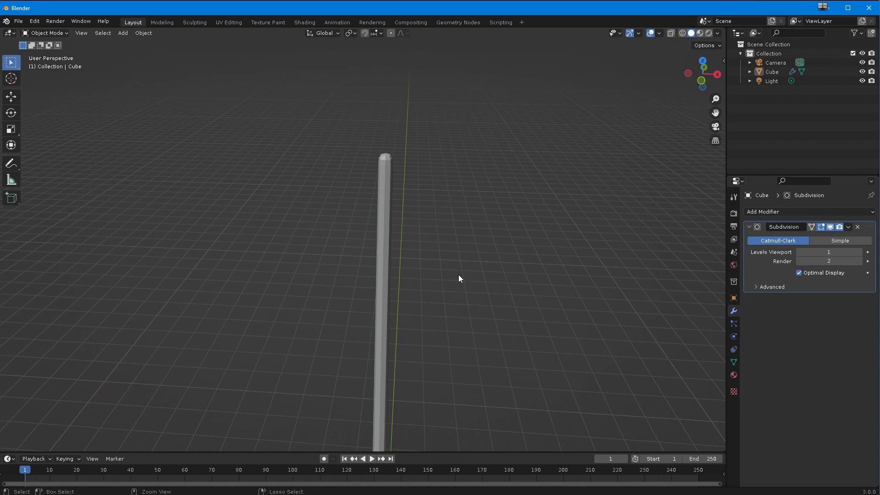
Try applying flat and smooth shading without the pole selected.
{"action": "left_click", "coordinate": [138, 33]}
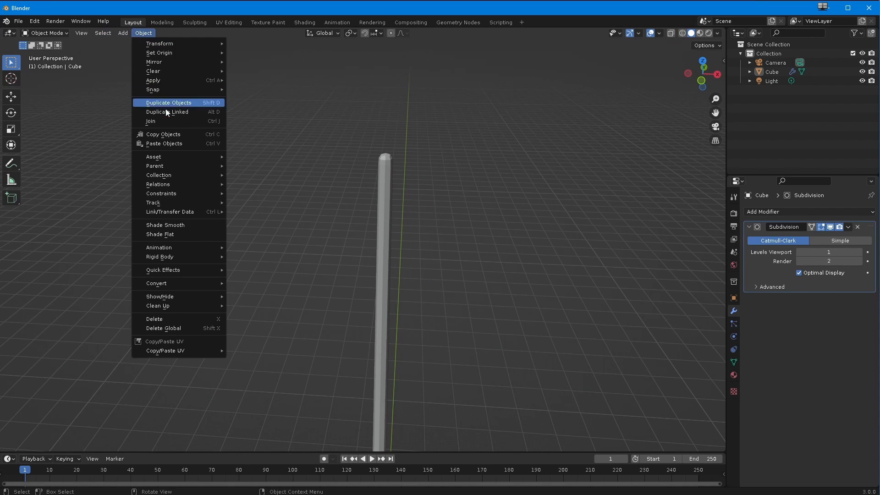
{"action": "left_click", "coordinate": [176, 234]}
{"action": "left_click", "coordinate": [141, 33]}
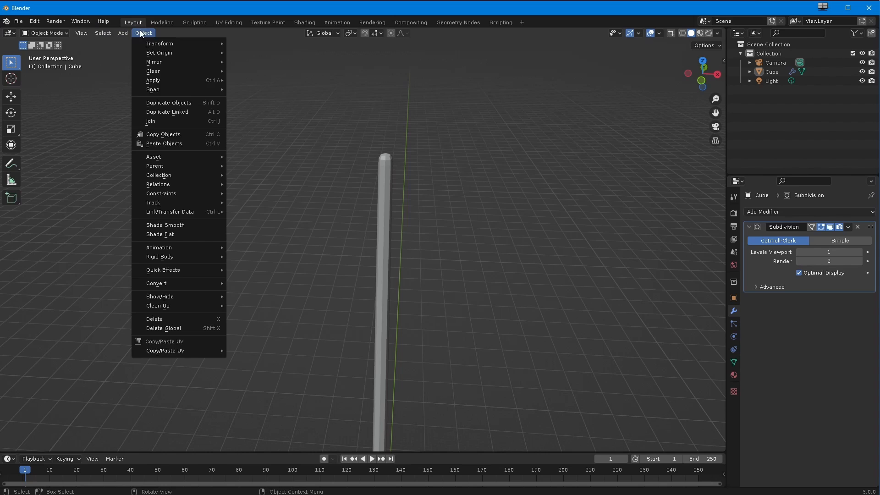
{"action": "left_click", "coordinate": [167, 225]}
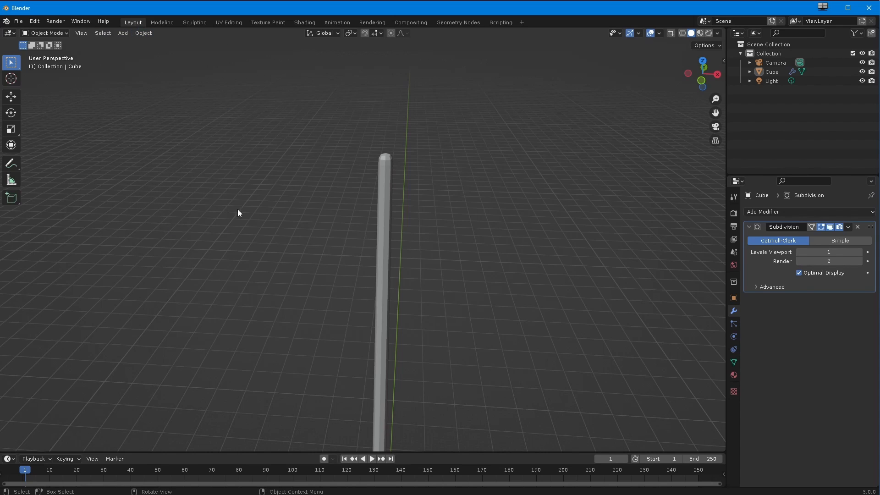
Select the pole and apply smooth shading to it.
{"action": "left_click", "coordinate": [379, 235]}
{"action": "left_click", "coordinate": [143, 33]}
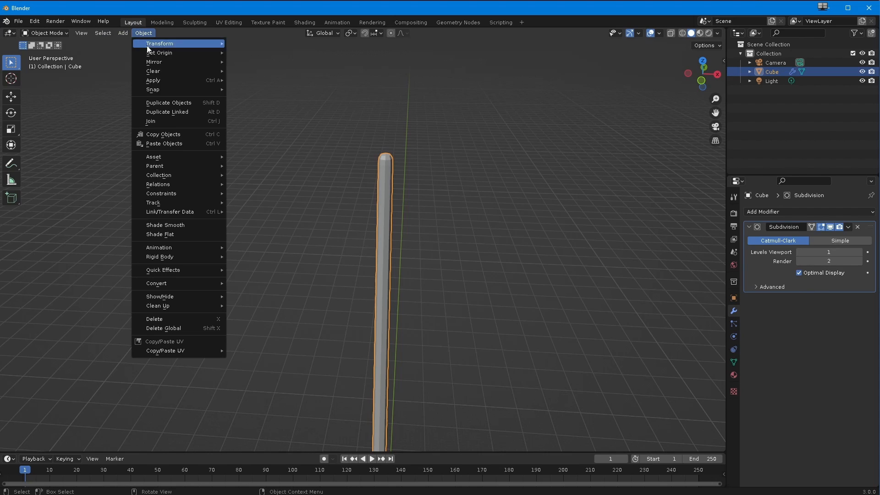
{"action": "left_click", "coordinate": [188, 234]}
{"action": "middle_click_drag", "start_coordinate": [186, 227], "coordinate": [255, 318]}
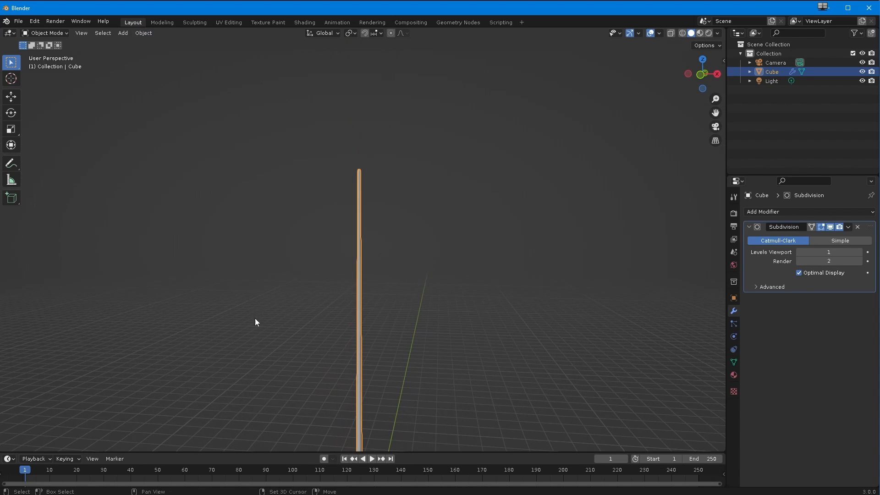
{"action": "middle_click_drag", "start_coordinate": [262, 259], "coordinate": [206, 214]}
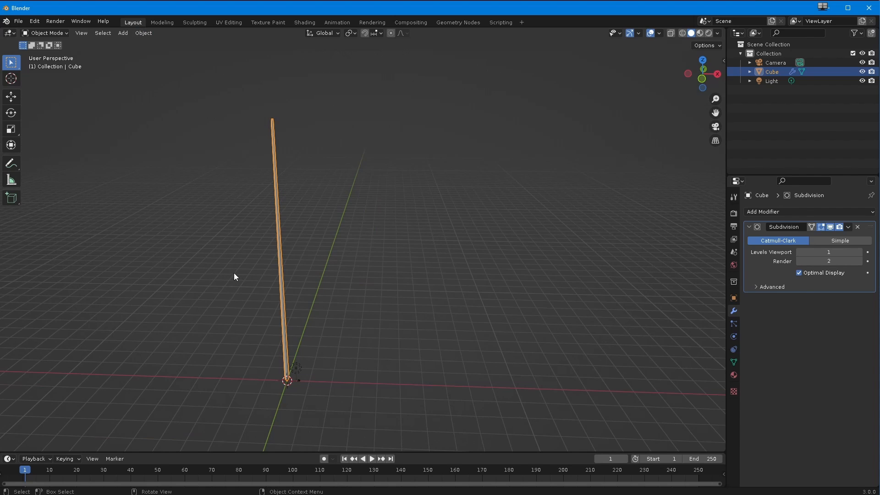
{"action": "mouse_move", "coordinate": [241, 302]}
{"action": "middle_mouse_down"}
{"action": "mouse_move", "coordinate": [254, 301]}
{"action": "mouse_move", "coordinate": [249, 288]}
{"action": "middle_mouse_up"}
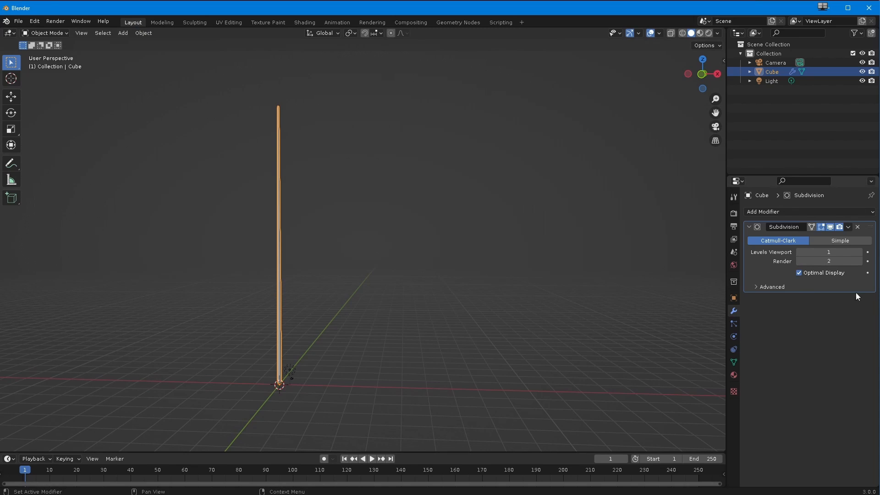
Add a grid mesh at the base of the pole.
{"action": "left_click", "coordinate": [122, 34]}
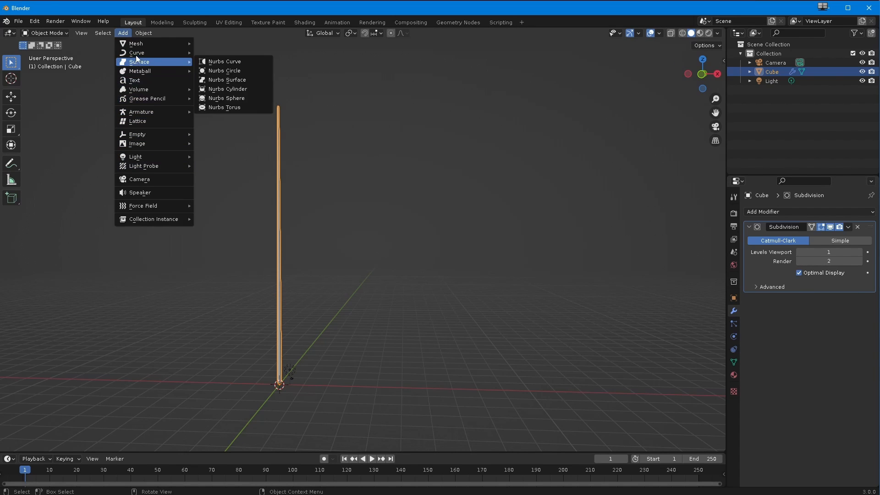
{"action": "mouse_move", "coordinate": [136, 43]}
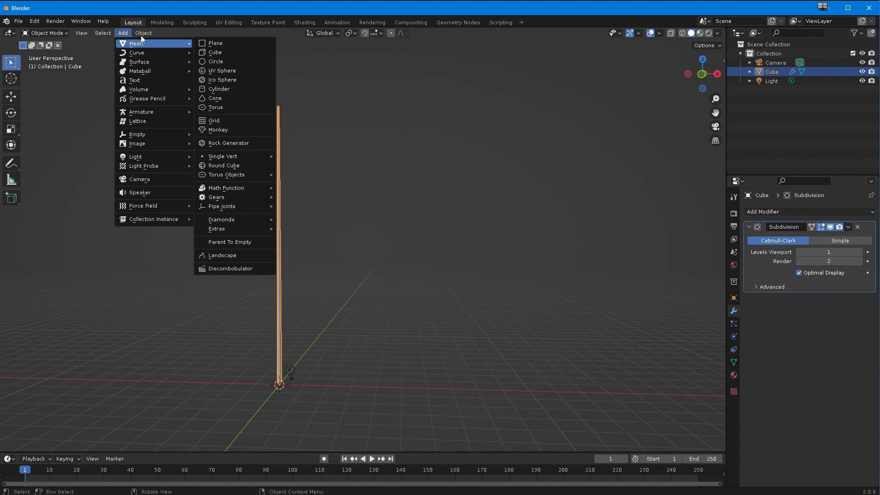
{"action": "left_click", "coordinate": [221, 122]}
{"action": "middle_click_drag", "start_coordinate": [180, 287], "coordinate": [139, 221]}
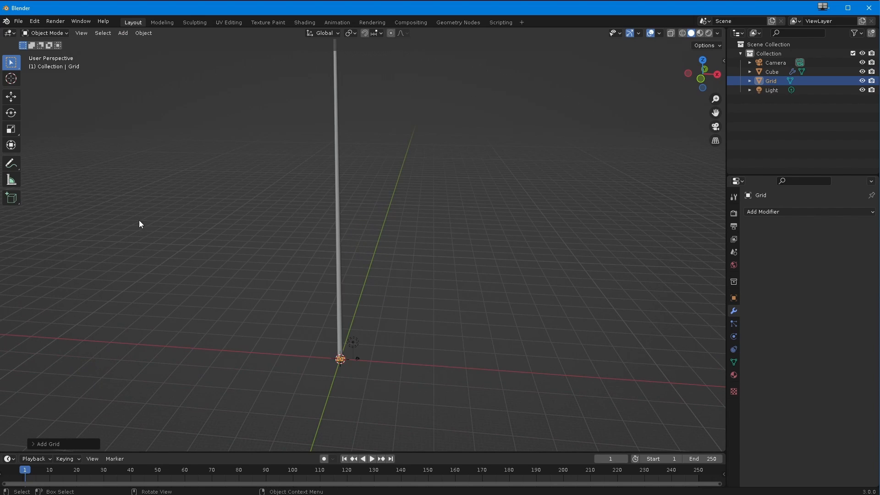
Add ten evenly spaced loop cuts across the grid mesh in Edit Mode, one through each column of faces.
{"action": "left_click", "coordinate": [44, 33]}
{"action": "left_click", "coordinate": [42, 55]}
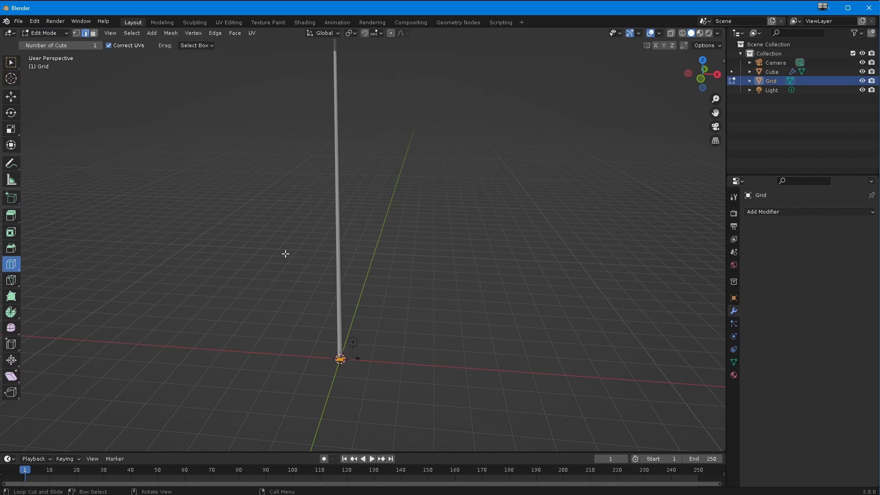
{"action": "middle_click_drag", "start_coordinate": [263, 323], "coordinate": [251, 253], "text": "shift"}
{"action": "middle_click_drag", "start_coordinate": [253, 410], "coordinate": [361, 154], "text": "shift"}
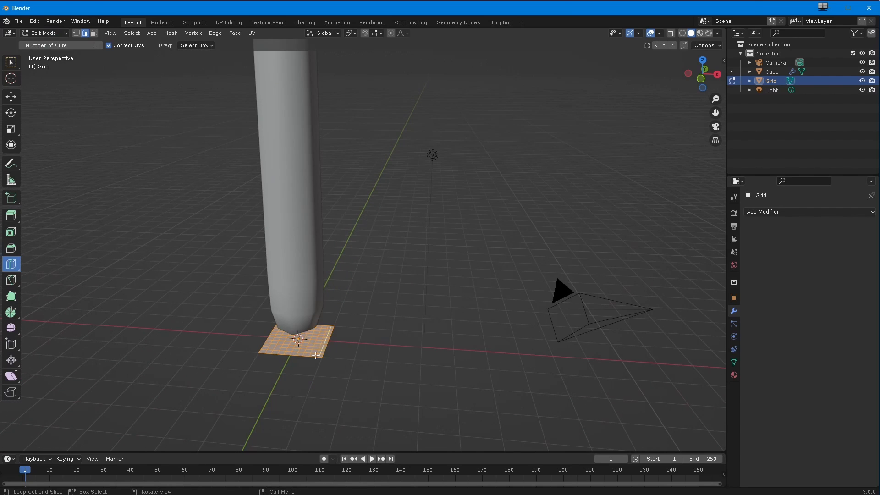
{"action": "middle_click_drag", "start_coordinate": [298, 366], "coordinate": [308, 252], "text": "ctrl"}
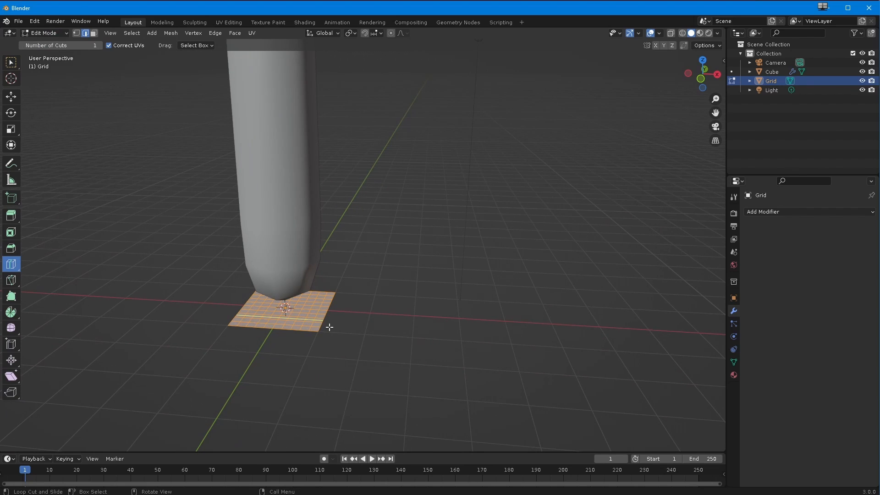
{"action": "left_click", "coordinate": [322, 318]}
{"action": "left_click", "coordinate": [312, 316]}
{"action": "left_click", "coordinate": [303, 315]}
{"action": "left_click", "coordinate": [294, 316]}
{"action": "left_click", "coordinate": [279, 317]}
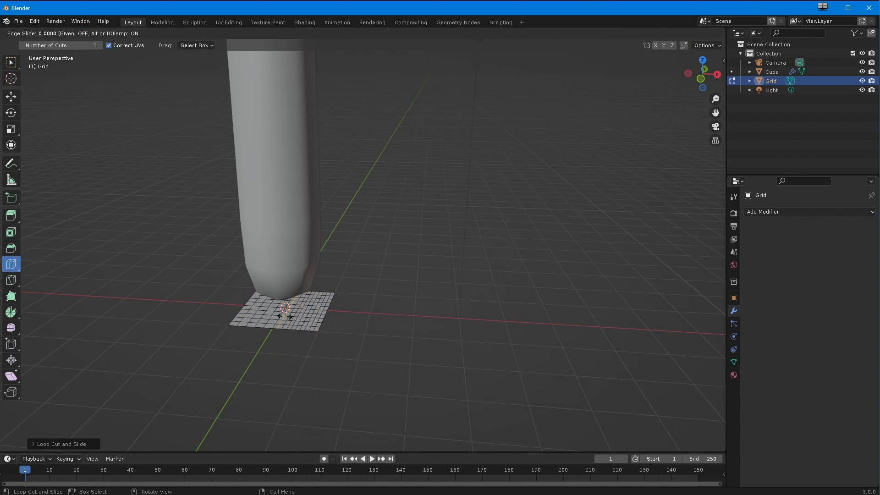
{"action": "left_click", "coordinate": [269, 319]}
{"action": "left_click", "coordinate": [261, 322]}
{"action": "left_click", "coordinate": [252, 321]}
{"action": "left_click", "coordinate": [244, 320]}
{"action": "left_click", "coordinate": [238, 318]}
{"action": "middle_click_drag", "start_coordinate": [240, 338], "coordinate": [307, 349]}
{"action": "scroll", "coordinate": [238, 336], "scroll_direction": "up", "scroll_amount": 1}
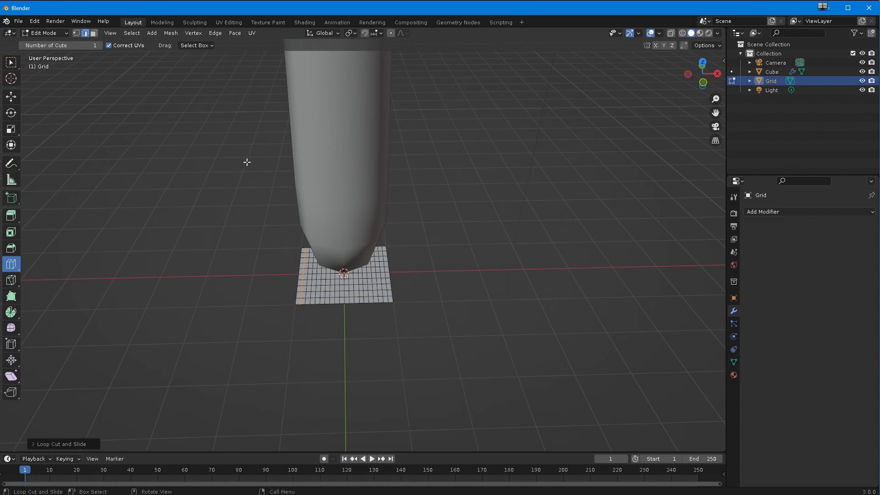
Select all faces of the grid in face select mode and scale them by 2 along the X axis.
{"action": "left_click", "coordinate": [45, 33]}
{"action": "left_click", "coordinate": [45, 39]}
{"action": "left_click", "coordinate": [45, 33]}
{"action": "left_click", "coordinate": [44, 49]}
{"action": "left_click", "coordinate": [93, 34]}
{"action": "key", "text": "a"}
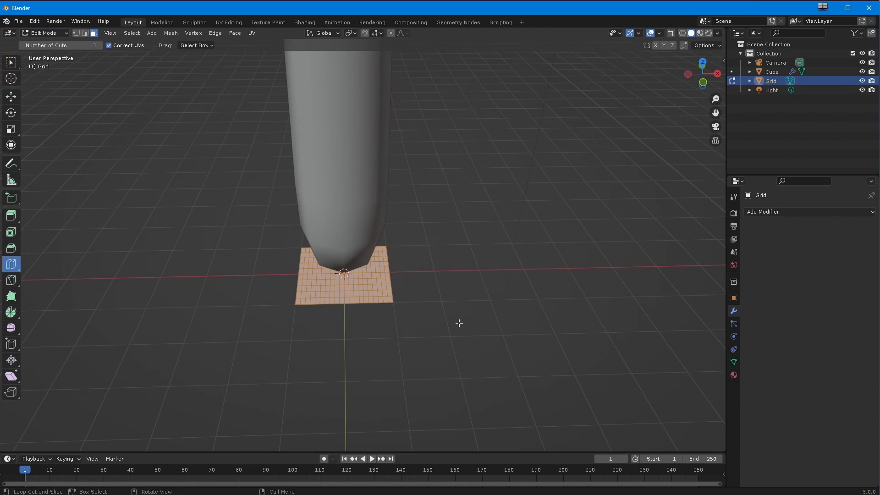
{"action": "key", "text": "s"}
{"action": "key", "text": "x"}
{"action": "key", "text": "2"}
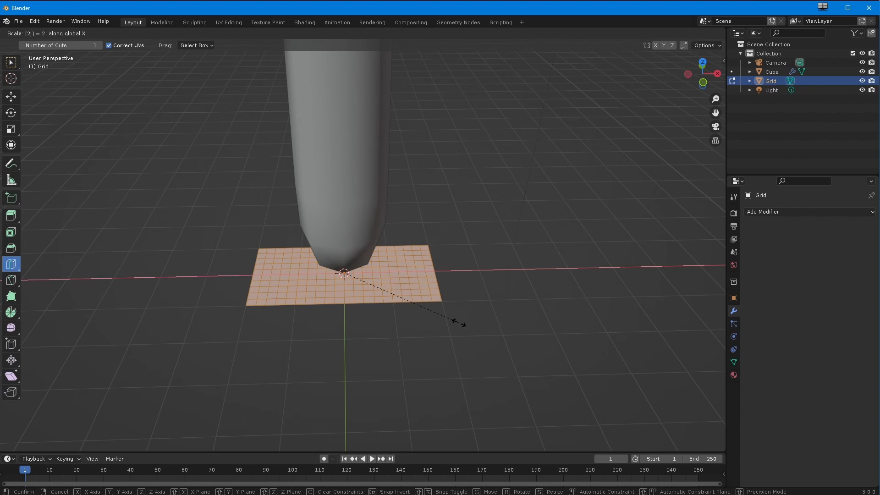
{"action": "key", "text": "Return"}
Box-select the faces in the outer quarter of the grid on its negative X side and delete them.
{"action": "middle_click_drag", "start_coordinate": [393, 316], "coordinate": [367, 227]}
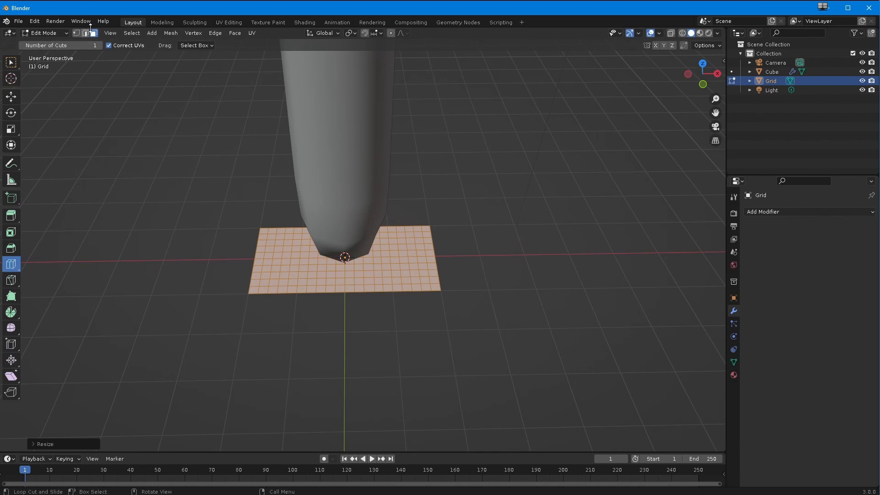
{"action": "left_click", "coordinate": [11, 62]}
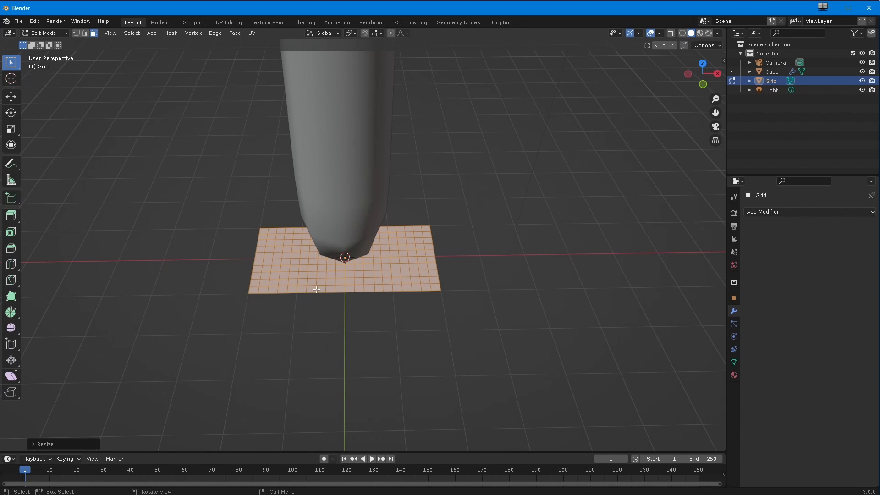
{"action": "left_click_drag", "start_coordinate": [183, 195], "coordinate": [296, 344]}
{"action": "mouse_move", "coordinate": [295, 343]}
{"action": "middle_mouse_down"}
{"action": "mouse_move", "coordinate": [298, 356]}
{"action": "mouse_move", "coordinate": [298, 338]}
{"action": "middle_mouse_up"}
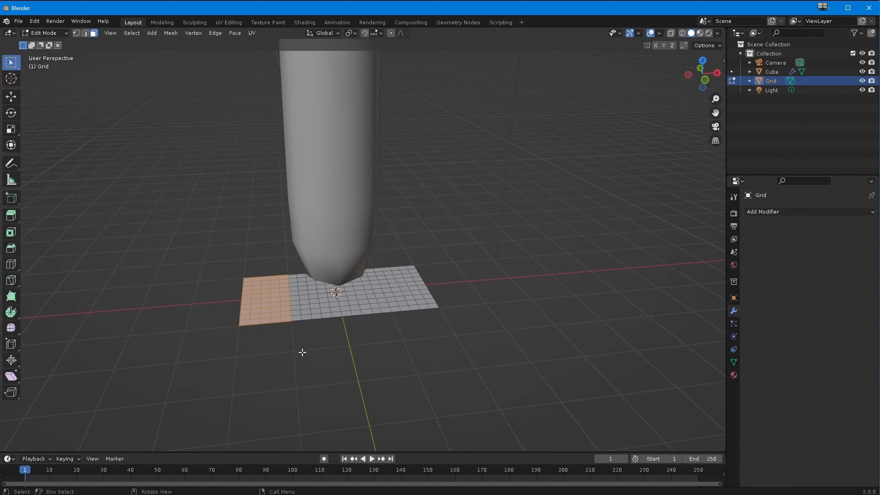
{"action": "key", "text": "x"}
{"action": "left_click", "coordinate": [303, 376]}
{"action": "middle_click_drag", "start_coordinate": [303, 377], "coordinate": [337, 234]}
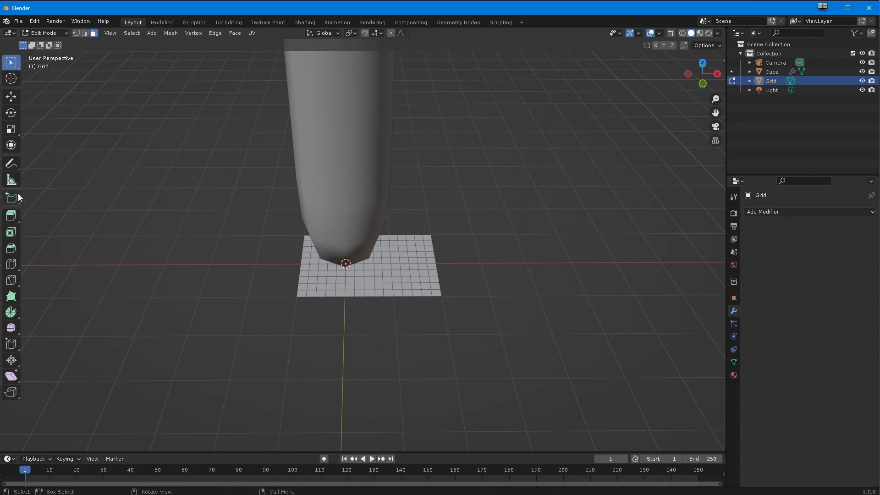
Select the whole grid in edge select mode and subdivide it twice.
{"action": "left_click", "coordinate": [49, 33]}
{"action": "left_click", "coordinate": [48, 43]}
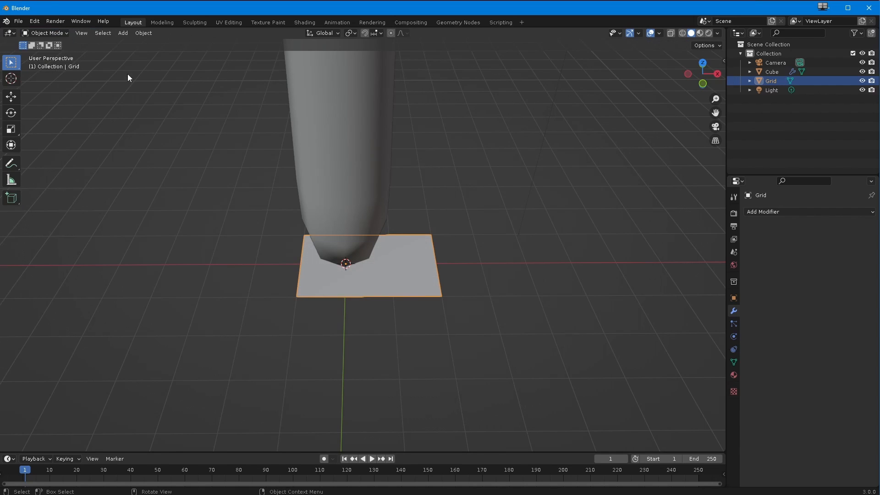
{"action": "left_click", "coordinate": [60, 33]}
{"action": "left_click", "coordinate": [46, 50]}
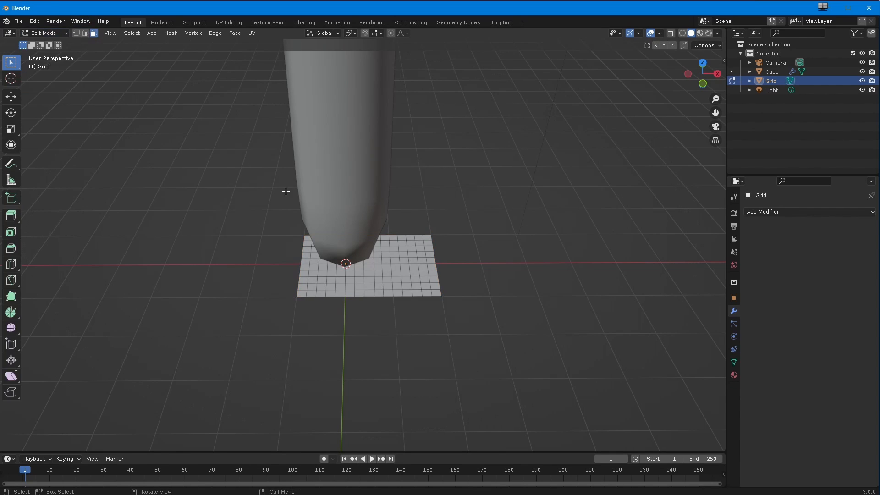
{"action": "key", "text": "a"}
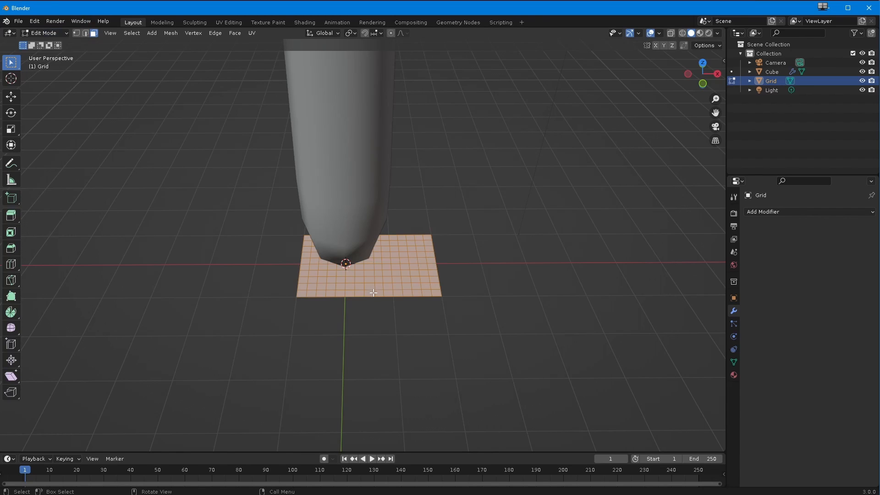
{"action": "left_click", "coordinate": [85, 33]}
{"action": "left_click", "coordinate": [215, 33]}
{"action": "left_click", "coordinate": [234, 86]}
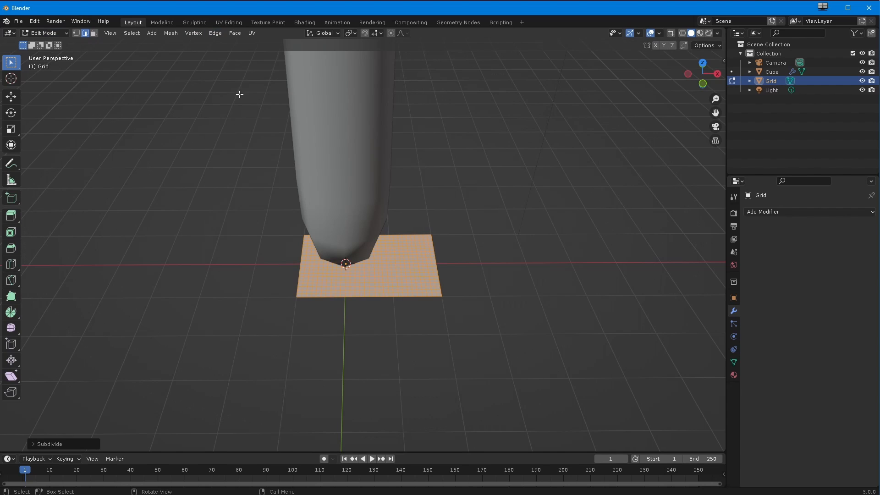
{"action": "left_click", "coordinate": [215, 33]}
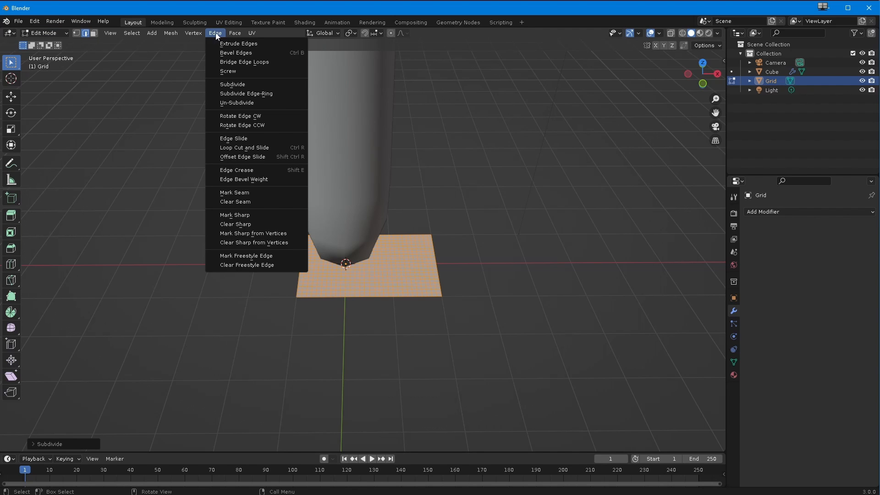
{"action": "left_click", "coordinate": [232, 87]}
{"action": "middle_click_drag", "start_coordinate": [256, 264], "coordinate": [197, 239]}
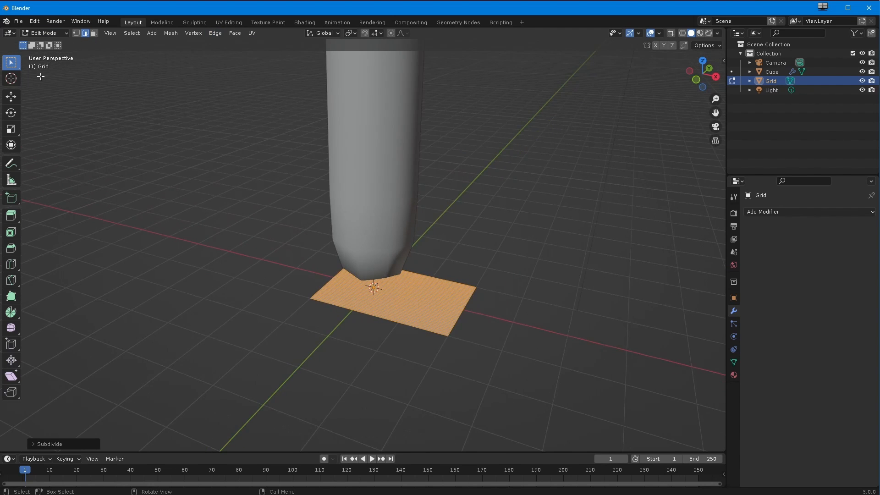
Scale the whole grid up uniformly in two passes to flag size relative to the pole.
{"action": "middle_click_drag", "start_coordinate": [241, 178], "coordinate": [257, 344], "text": "ctrl"}
{"action": "middle_click_drag", "start_coordinate": [280, 210], "coordinate": [291, 265], "text": "shift"}
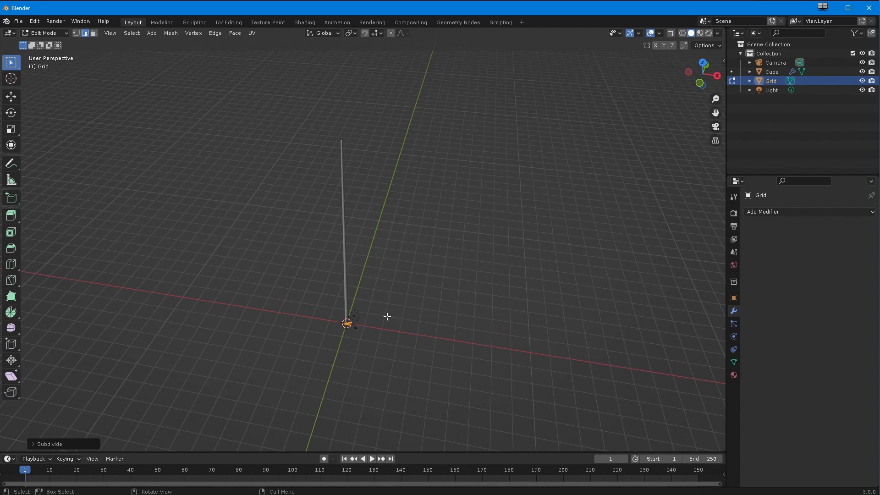
{"action": "key", "text": "s"}
{"action": "left_click", "coordinate": [632, 287]}
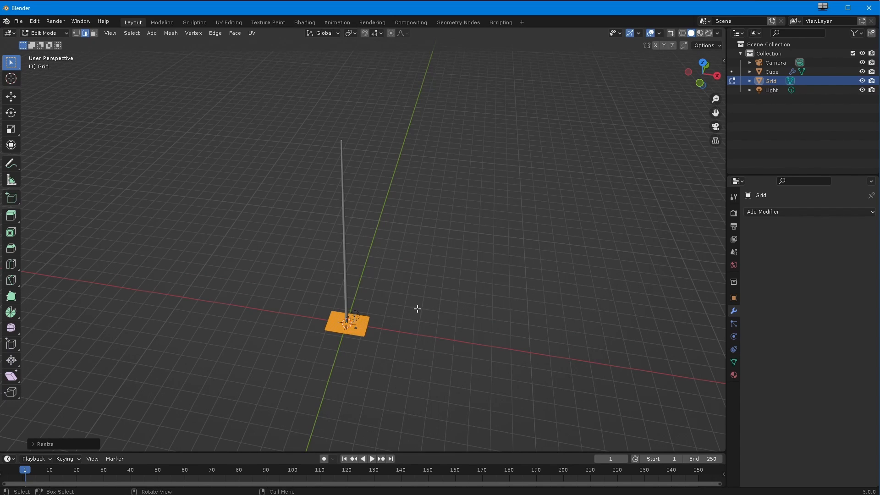
{"action": "key", "text": "s"}
{"action": "left_click", "coordinate": [540, 296]}
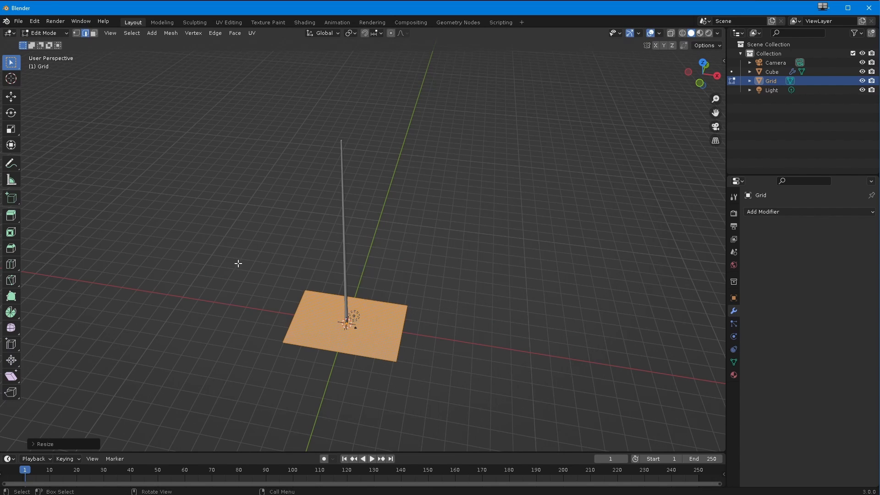
Move the grid in Object Mode up toward the pole's top and along X so its short edge meets the pole.
{"action": "left_click", "coordinate": [18, 96]}
{"action": "left_click", "coordinate": [45, 33]}
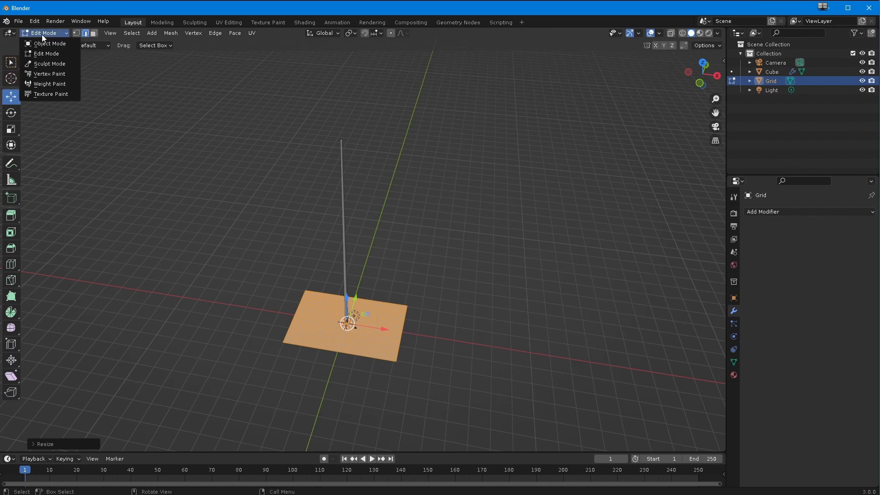
{"action": "left_click", "coordinate": [42, 42]}
{"action": "left_click", "coordinate": [16, 97]}
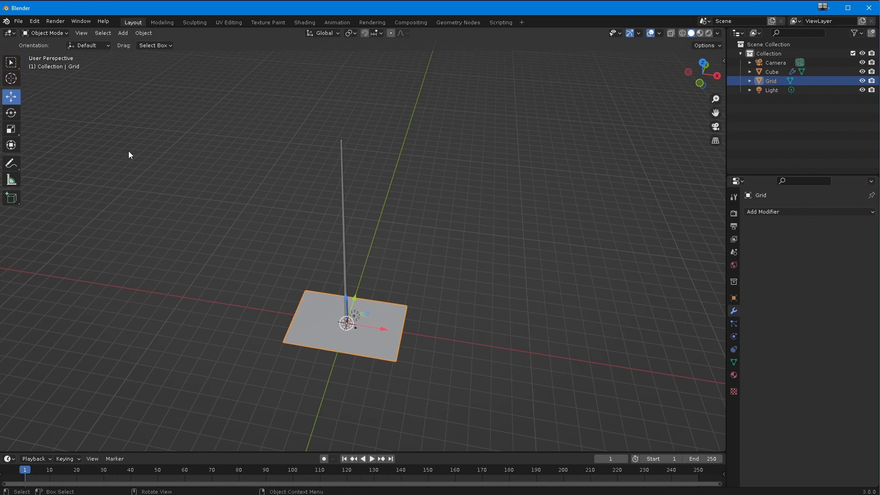
{"action": "left_click_drag", "start_coordinate": [347, 298], "coordinate": [336, 143]}
{"action": "middle_click_drag", "start_coordinate": [370, 175], "coordinate": [321, 249]}
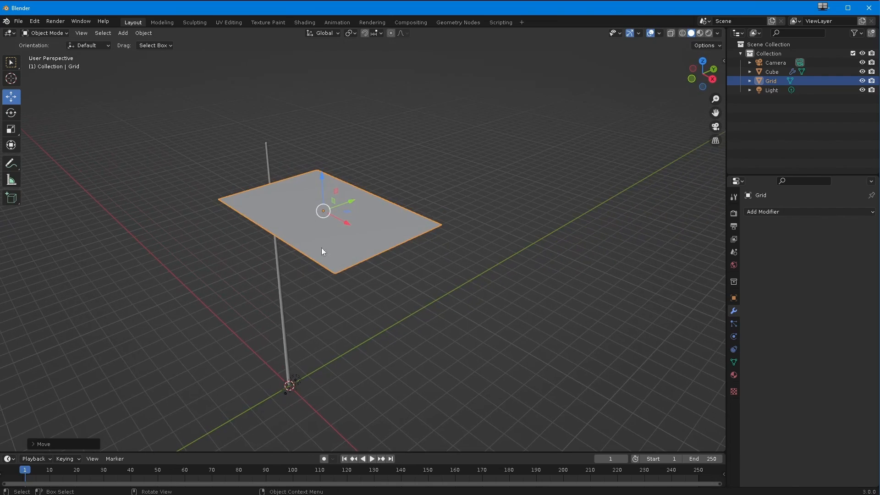
Rotate the grid mesh 90° about the global X axis in Edit Mode so it stands upright beside the pole.
{"action": "left_click", "coordinate": [9, 114]}
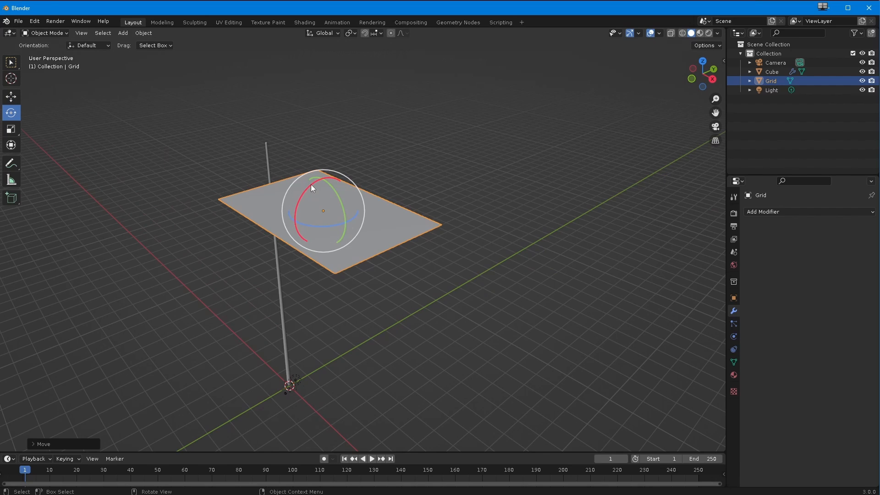
{"action": "left_click", "coordinate": [24, 35]}
{"action": "left_click", "coordinate": [39, 47]}
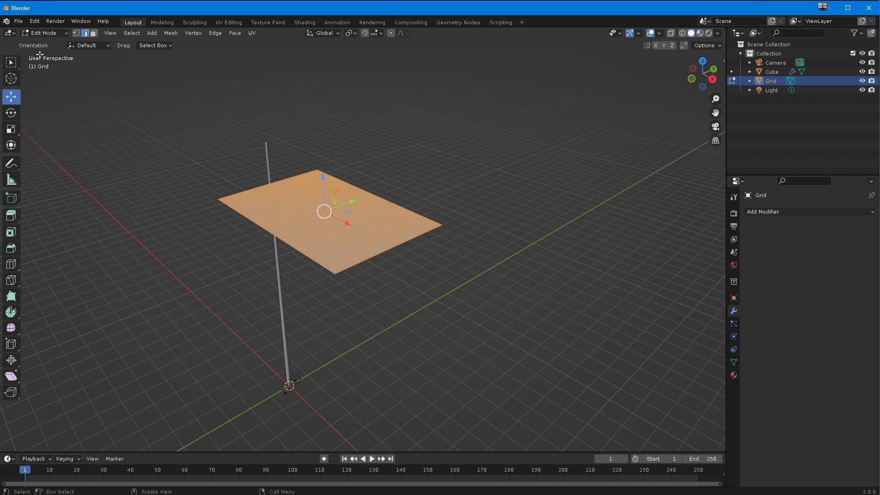
{"action": "key", "text": "r"}
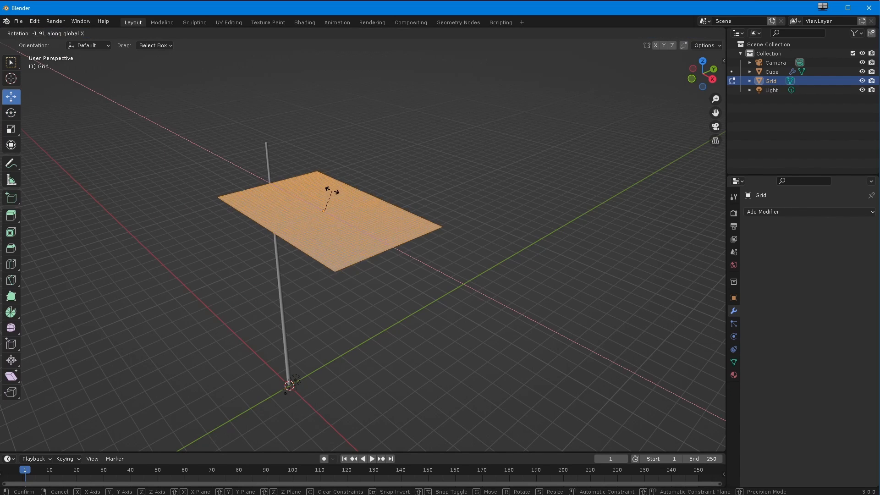
{"action": "key", "text": "x"}
{"action": "left_click", "coordinate": [305, 203]}
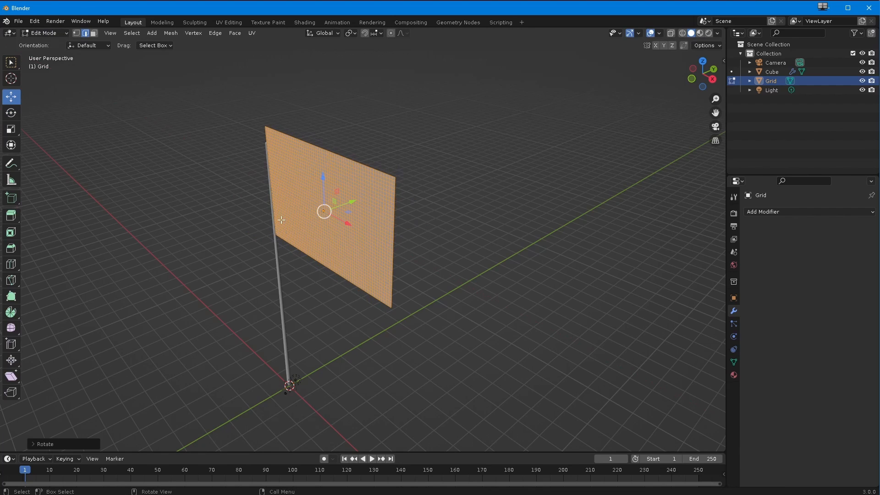
{"action": "left_click", "coordinate": [38, 445]}
{"action": "left_click", "coordinate": [118, 415]}
{"action": "type", "text": "0"}
{"action": "key", "text": "Return"}
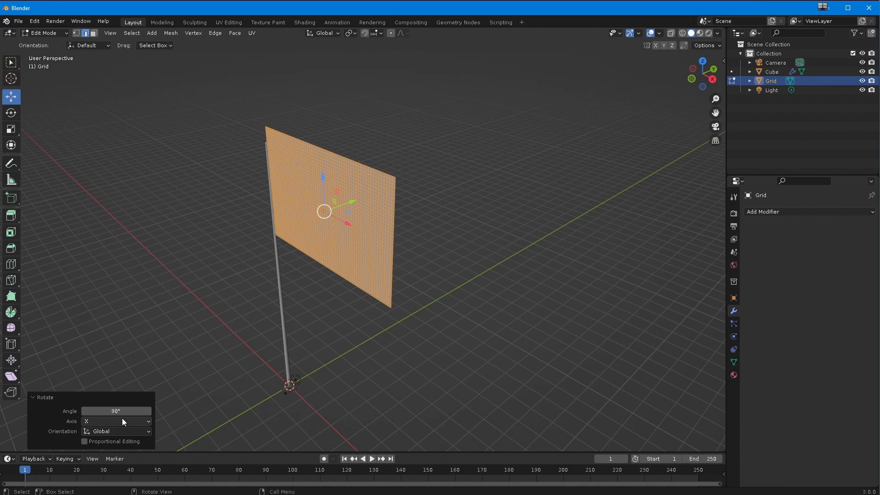
Lower the flag in Object Mode by about 5.87 m along Z to align its upper edge with the pole's top.
{"action": "left_click", "coordinate": [41, 33]}
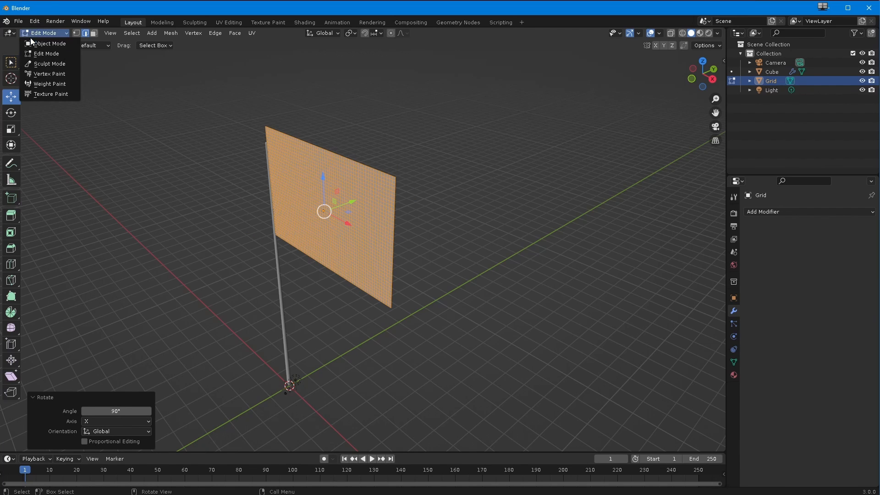
{"action": "left_click", "coordinate": [43, 44]}
{"action": "middle_click_drag", "start_coordinate": [149, 177], "coordinate": [207, 219]}
{"action": "left_click", "coordinate": [11, 96]}
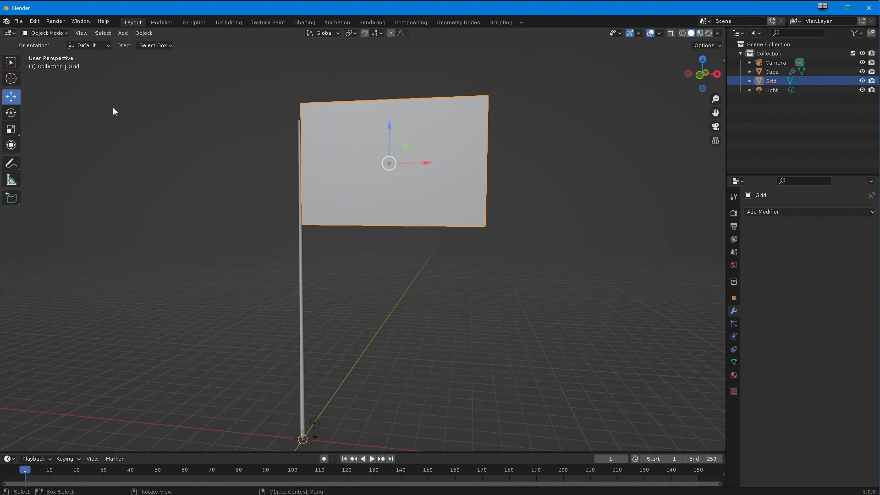
{"action": "left_click_drag", "start_coordinate": [390, 127], "coordinate": [390, 152]}
{"action": "middle_click_drag", "start_coordinate": [390, 151], "coordinate": [311, 209]}
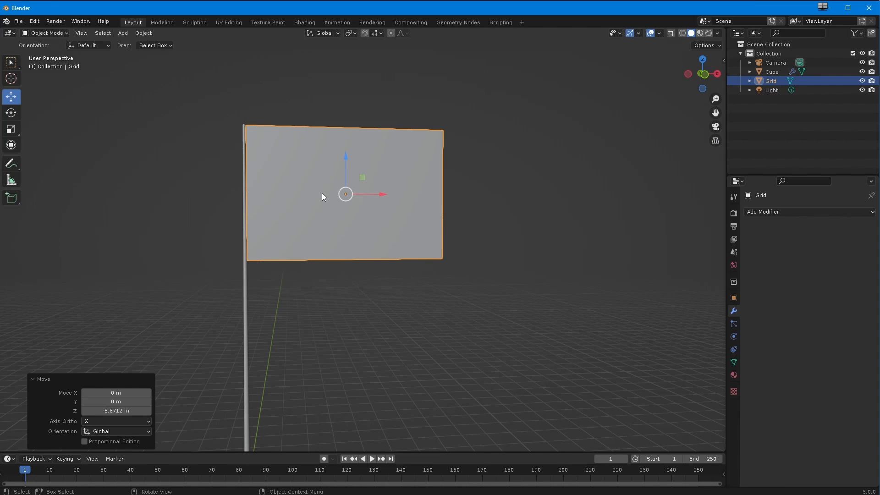
Turn on the wireframe overlay in the viewport to display the flag's mesh density.
{"action": "middle_click_drag", "start_coordinate": [344, 241], "coordinate": [350, 247]}
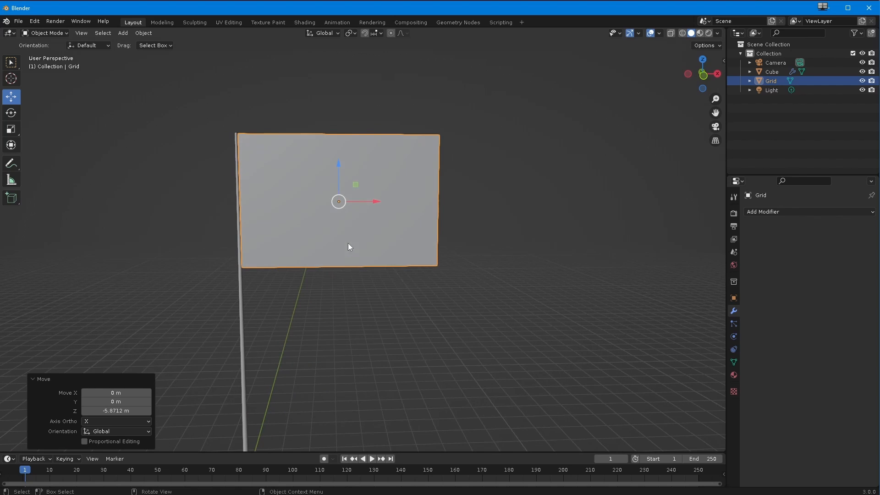
{"action": "left_click", "coordinate": [658, 33]}
{"action": "left_click", "coordinate": [602, 188]}
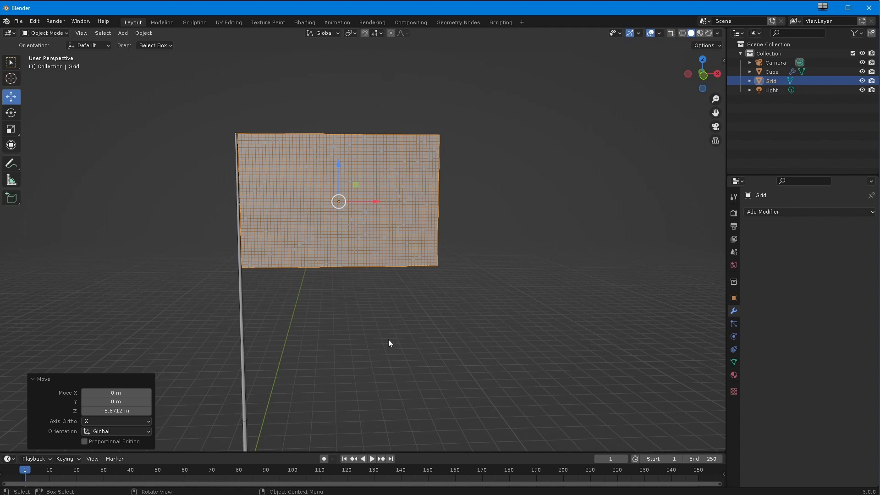
{"action": "middle_click_drag", "start_coordinate": [392, 353], "coordinate": [409, 356]}
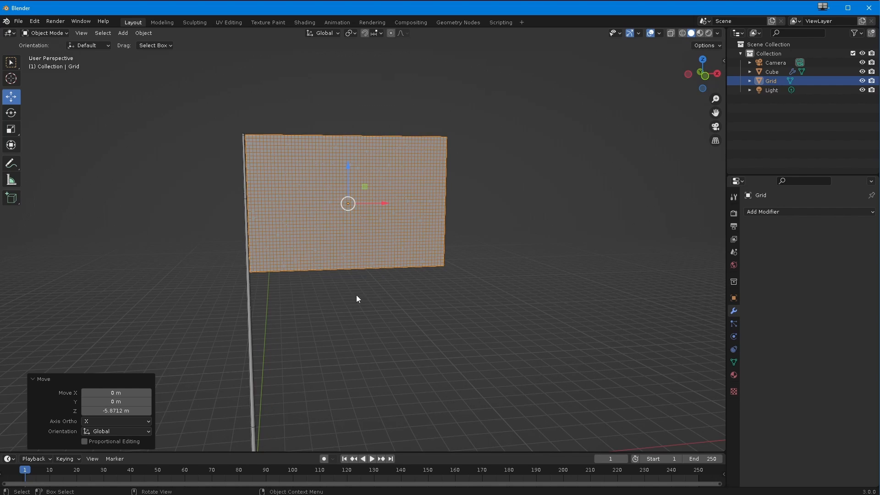
{"action": "middle_click_drag", "start_coordinate": [326, 306], "coordinate": [371, 324], "text": "shift"}
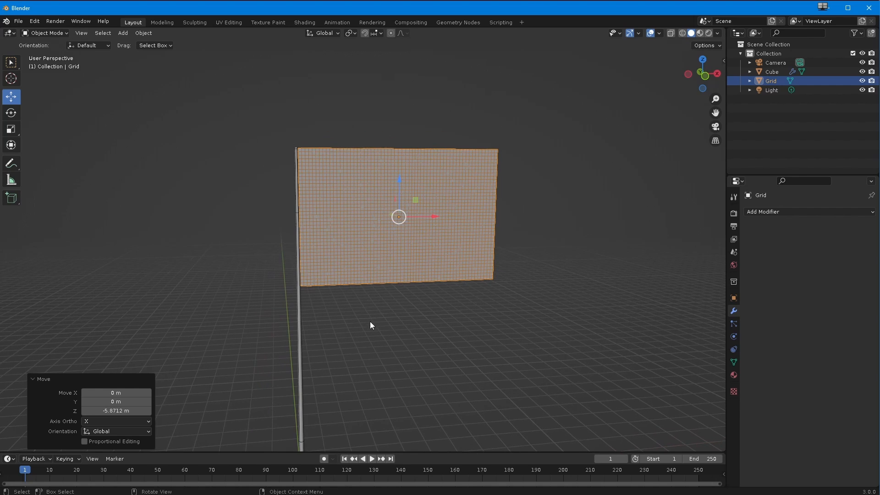
Add a Cloth modifier to the flag grid and play the animation to test how it falls.
{"action": "left_click", "coordinate": [759, 213]}
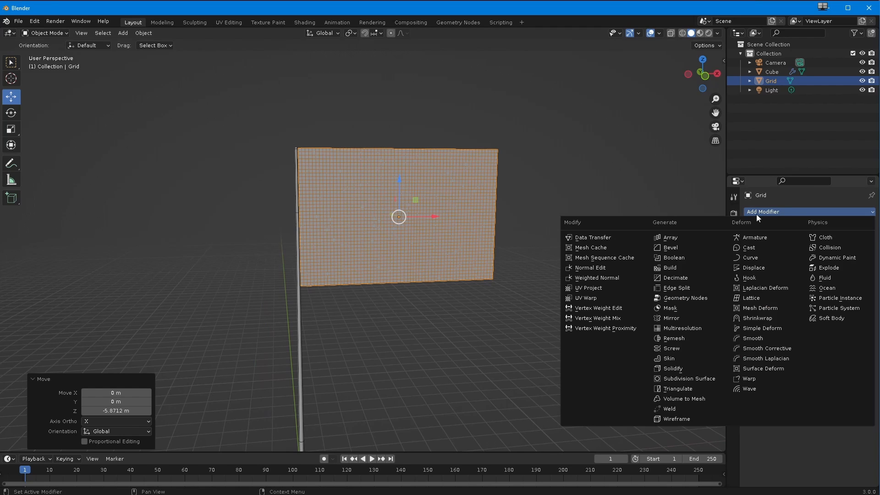
{"action": "left_click", "coordinate": [831, 236]}
{"action": "scroll", "coordinate": [348, 325], "scroll_direction": "down", "scroll_amount": 1}
{"action": "middle_click_drag", "start_coordinate": [348, 325], "coordinate": [300, 273], "text": "shift"}
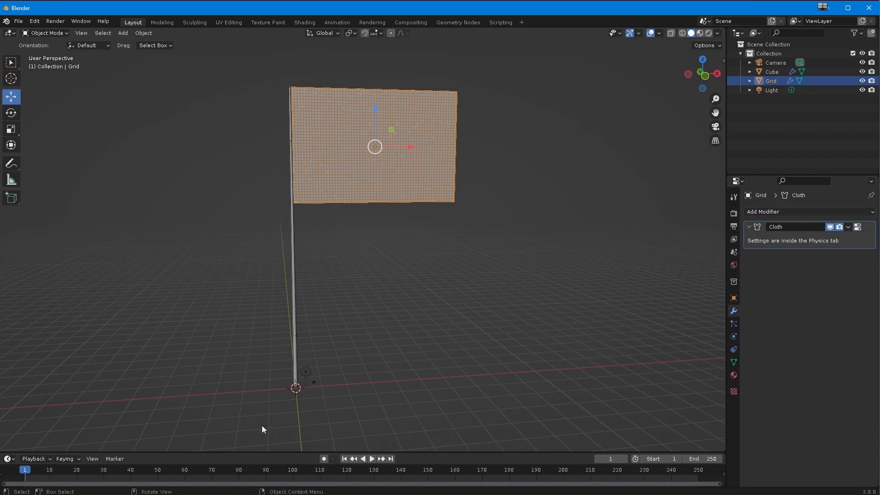
{"action": "left_click", "coordinate": [371, 459]}
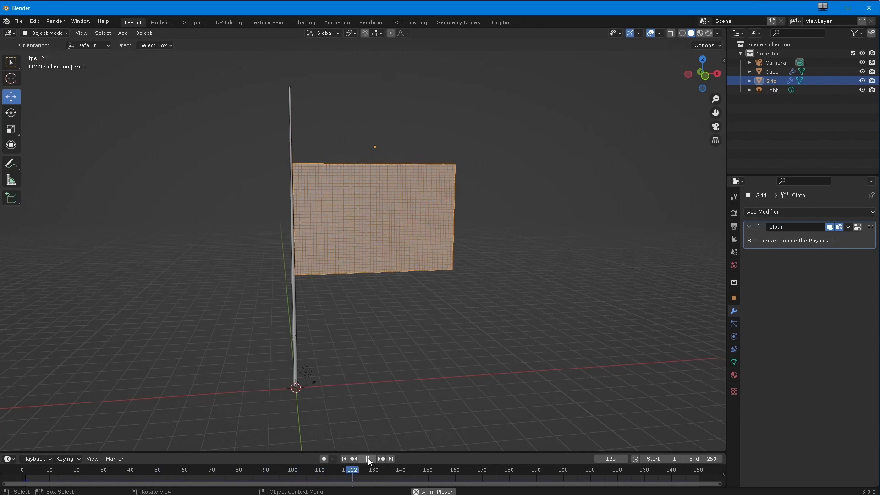
{"action": "left_click", "coordinate": [368, 458]}
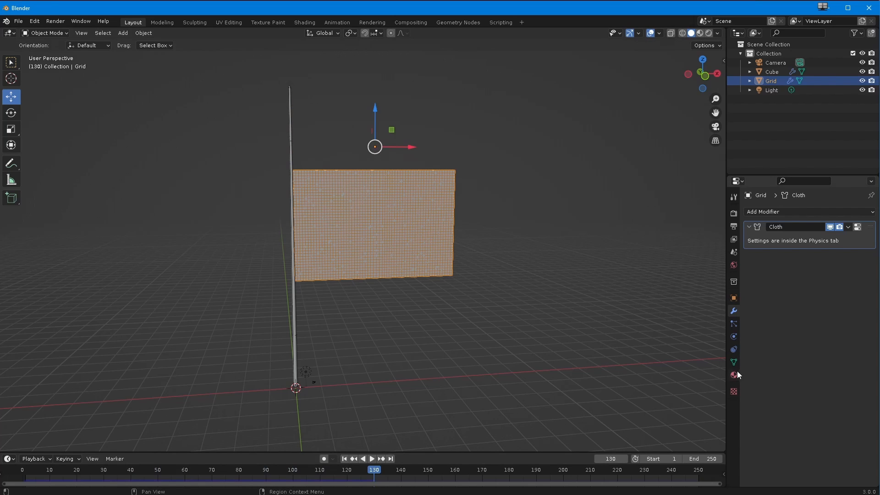
Review the flag's cloth physics settings and replay the simulation from the first frame.
{"action": "key", "text": "alt+a"}
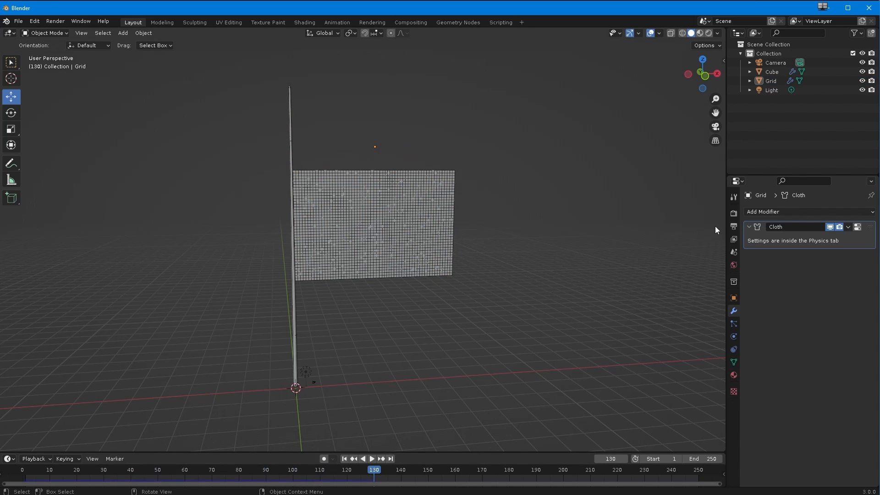
{"action": "left_click", "coordinate": [733, 337]}
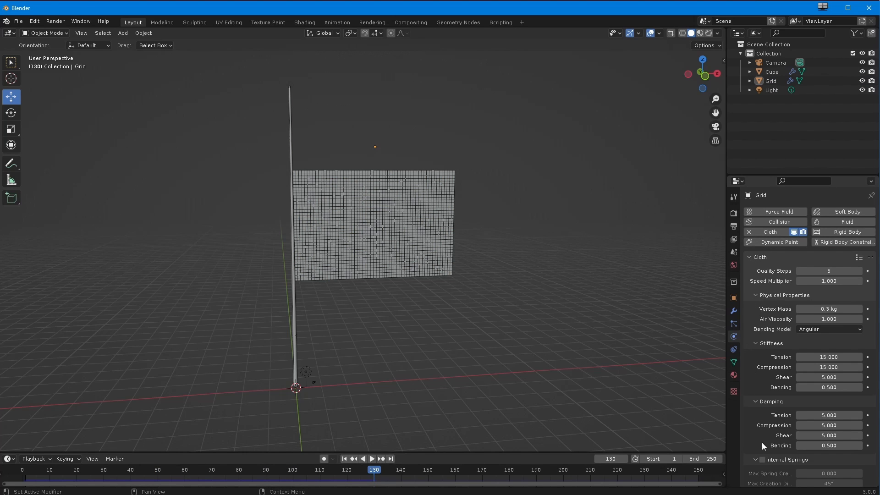
{"action": "scroll", "coordinate": [757, 440], "scroll_direction": "down", "scroll_amount": 8}
{"action": "scroll", "coordinate": [758, 406], "scroll_direction": "up", "scroll_amount": 5}
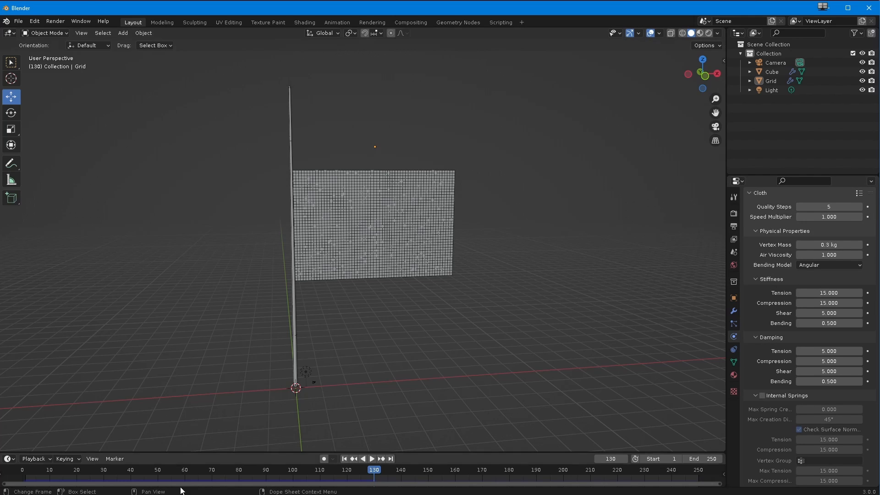
{"action": "left_click", "coordinate": [345, 459]}
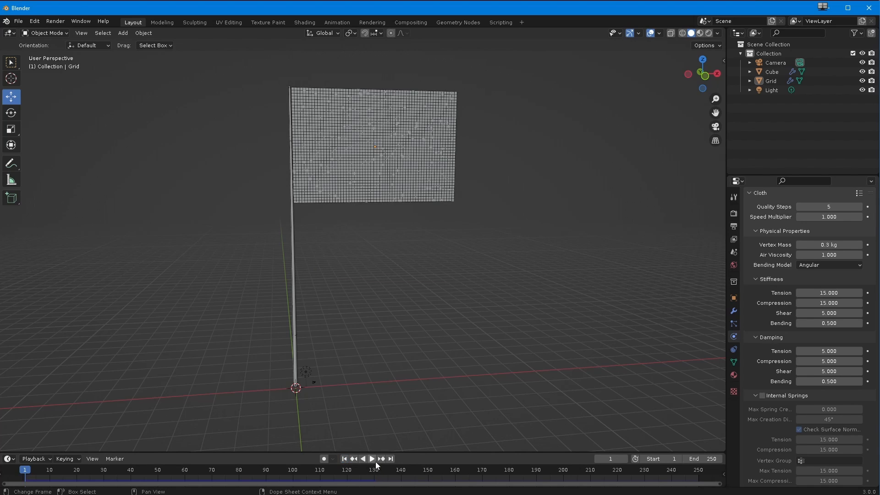
{"action": "left_click", "coordinate": [371, 458]}
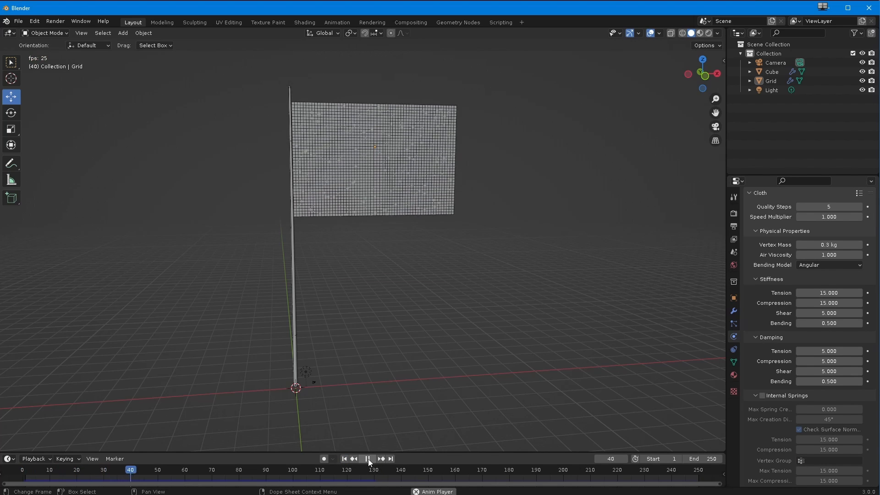
{"action": "left_click", "coordinate": [368, 459]}
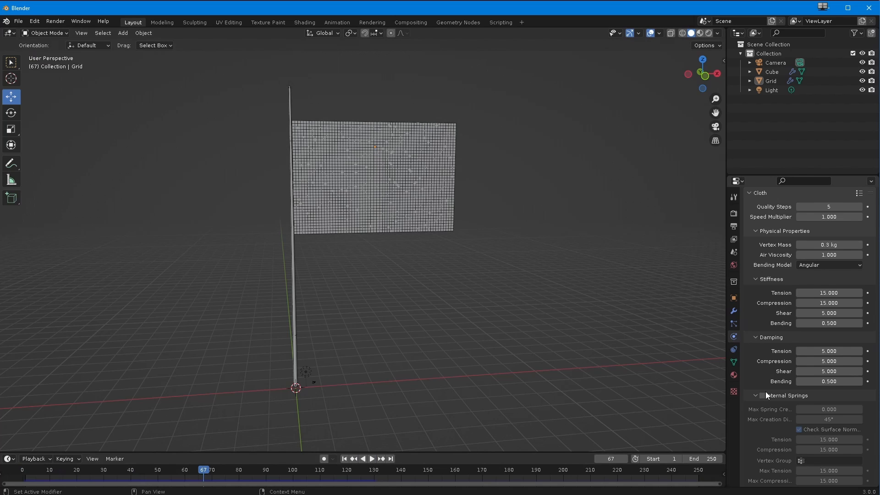
Set the scene's output frame rate to 25 fps.
{"action": "left_click", "coordinate": [733, 214]}
{"action": "left_click", "coordinate": [733, 226]}
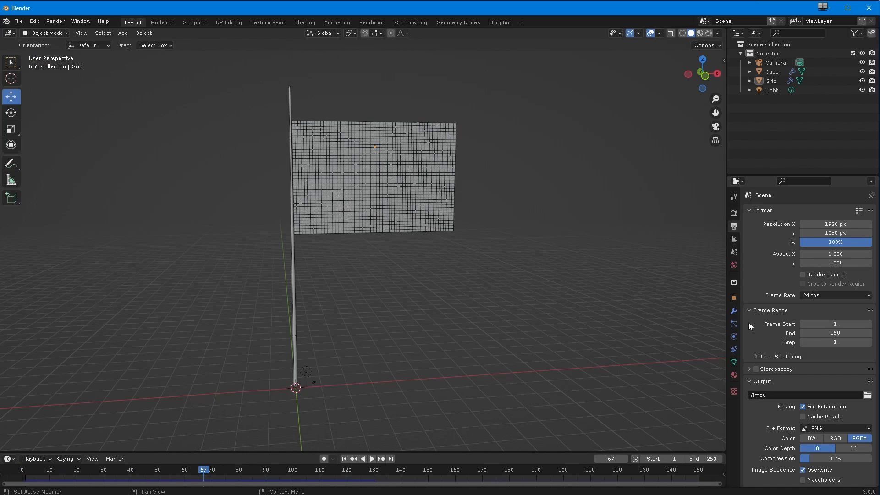
{"action": "left_click", "coordinate": [827, 295]}
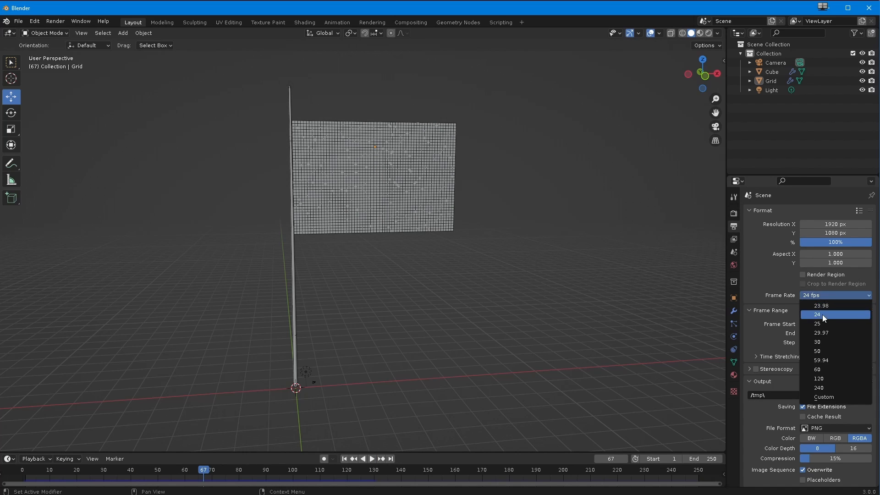
{"action": "left_click", "coordinate": [822, 315]}
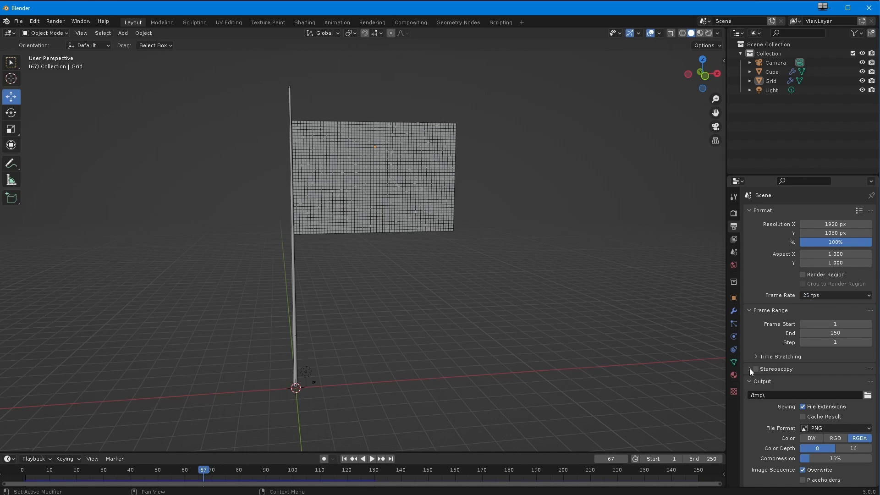
Inspect the Time Stretching options and the scene's Gravity, Rigid Body World and Units settings.
{"action": "left_click", "coordinate": [755, 357]}
{"action": "left_click", "coordinate": [755, 356]}
{"action": "scroll", "coordinate": [760, 353], "scroll_direction": "down", "scroll_amount": 2}
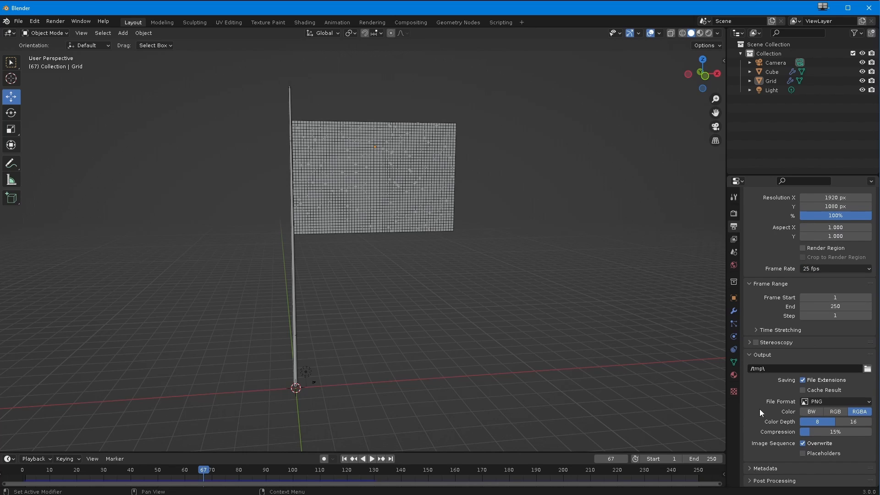
{"action": "left_click", "coordinate": [754, 328]}
{"action": "left_click", "coordinate": [754, 330]}
{"action": "left_click", "coordinate": [733, 253]}
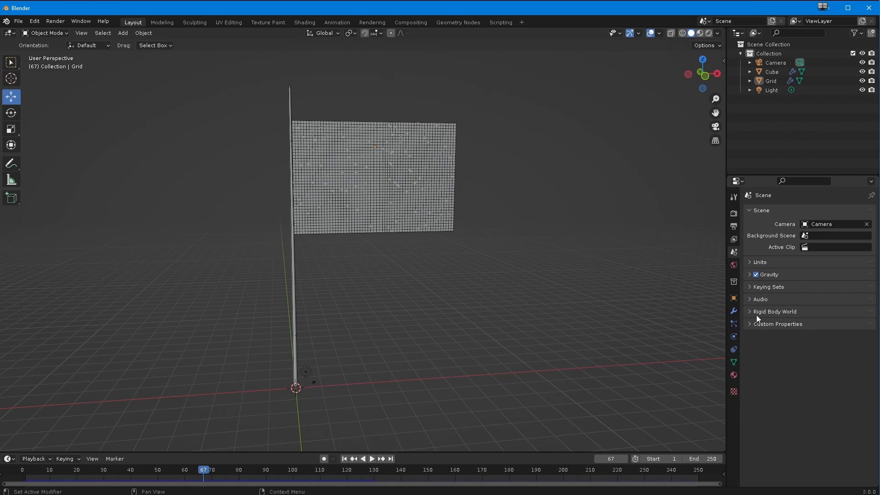
{"action": "left_click", "coordinate": [747, 274]}
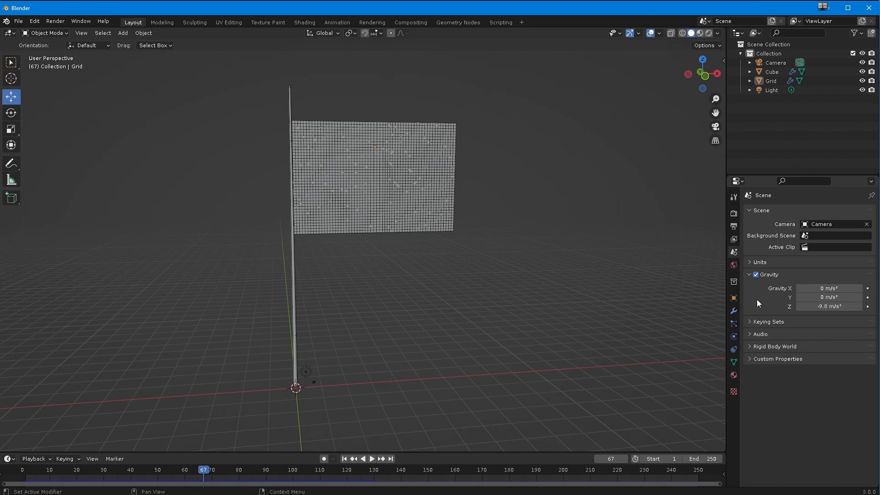
{"action": "left_click", "coordinate": [749, 347]}
{"action": "left_click", "coordinate": [749, 348]}
{"action": "left_click", "coordinate": [750, 262]}
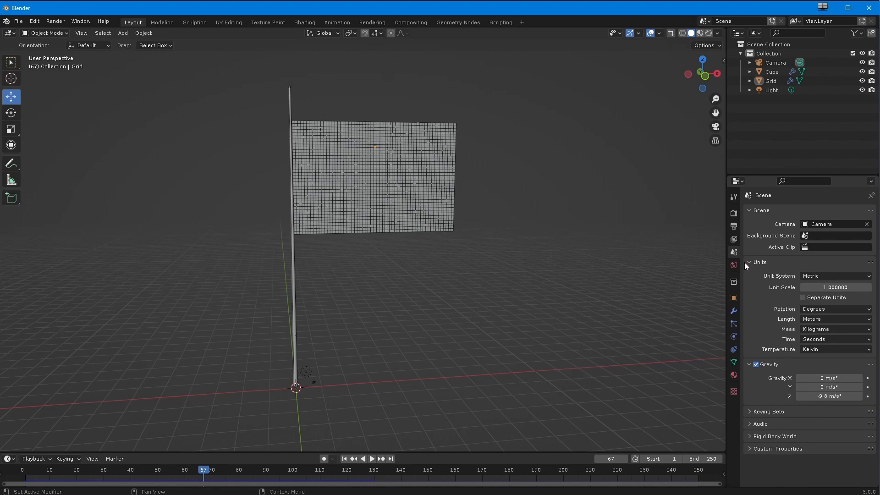
{"action": "left_click", "coordinate": [744, 262]}
Replay the flag's fall from frame 1, watching it from the front and from a different angle.
{"action": "left_click", "coordinate": [344, 459]}
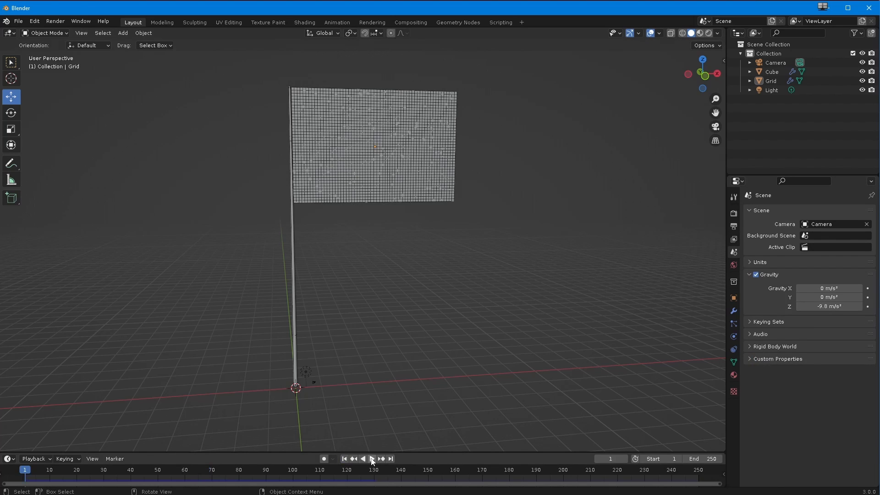
{"action": "left_click", "coordinate": [372, 459]}
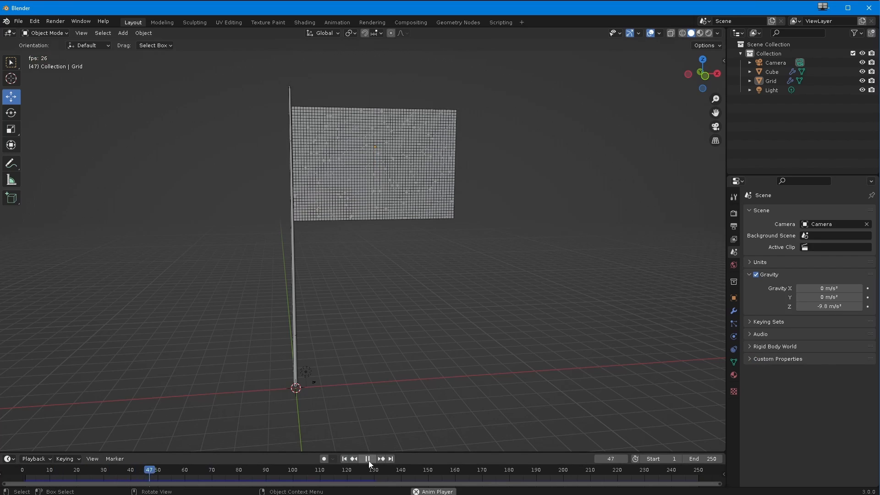
{"action": "left_click", "coordinate": [367, 458]}
{"action": "middle_click_drag", "start_coordinate": [357, 439], "coordinate": [387, 357]}
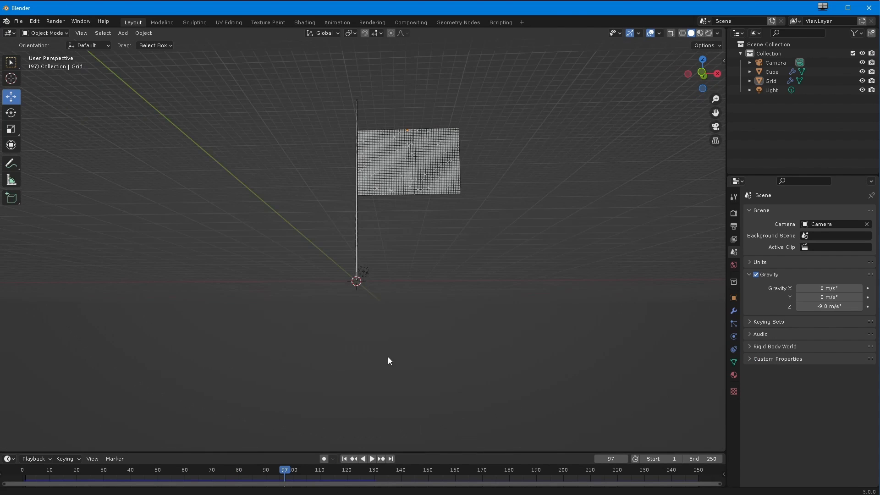
{"action": "left_click", "coordinate": [367, 458]}
{"action": "left_click", "coordinate": [348, 458]}
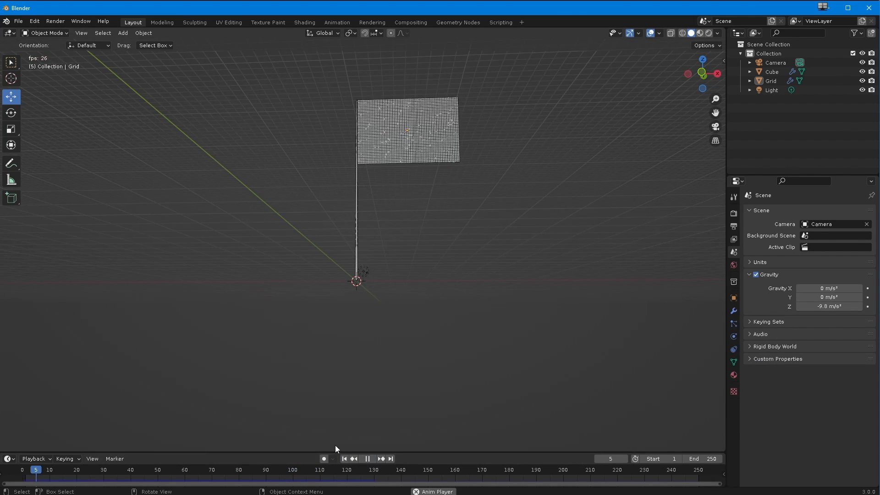
{"action": "left_click", "coordinate": [368, 458]}
Scale the flagpole in Object Mode uniformly by 0.2.
{"action": "middle_click_drag", "start_coordinate": [317, 319], "coordinate": [323, 350]}
{"action": "scroll", "coordinate": [323, 352], "scroll_direction": "up", "scroll_amount": 1}
{"action": "left_click", "coordinate": [359, 282]}
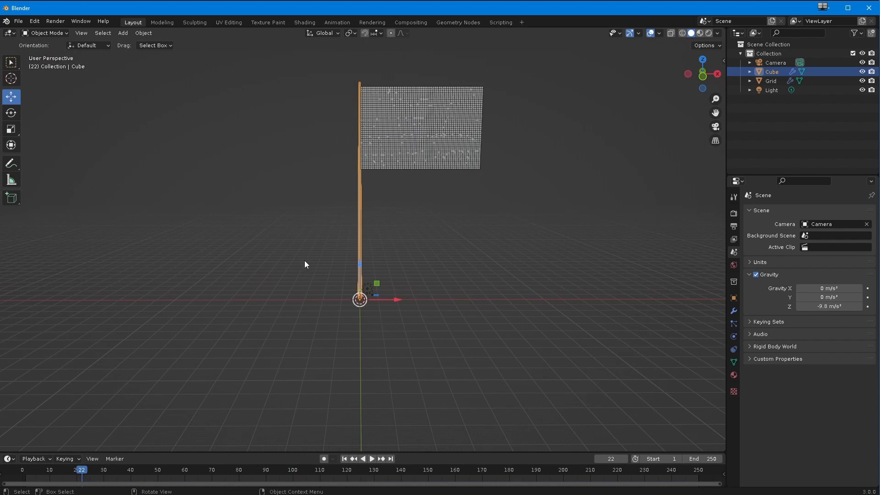
{"action": "key", "text": "s"}
{"action": "key", "text": "period"}
{"action": "type", "text": "2"}
{"action": "key", "text": "Return"}
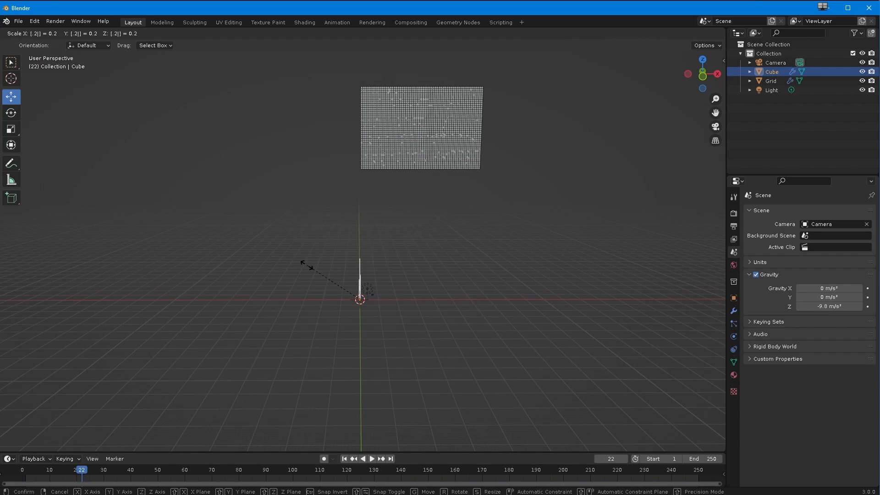
Scale the whole flag grid mesh uniformly by 0.2 in Edit Mode.
{"action": "left_click", "coordinate": [377, 152]}
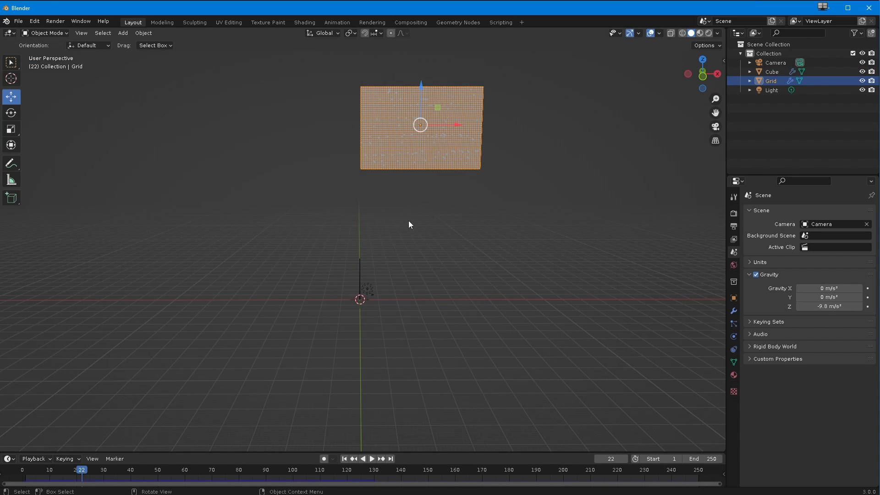
{"action": "left_click", "coordinate": [41, 33]}
{"action": "left_click", "coordinate": [37, 54]}
{"action": "type", "text": "s."}
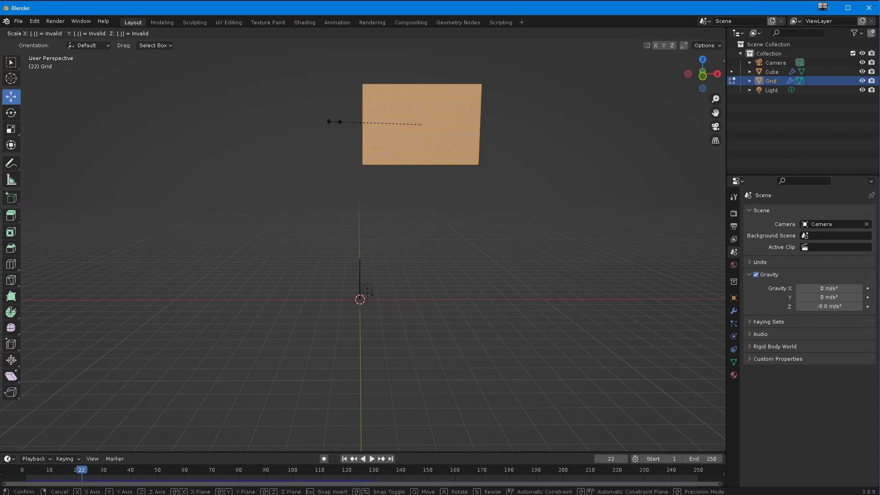
{"action": "type", "text": "2"}
{"action": "key", "text": "Return"}
Return the flag to Object Mode and shift it along X by about -0.85 m.
{"action": "left_click", "coordinate": [41, 33]}
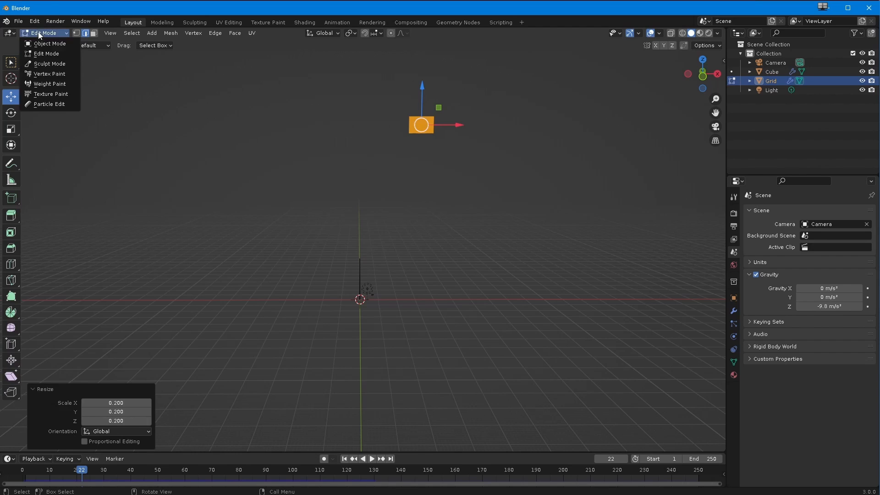
{"action": "left_click", "coordinate": [39, 37]}
{"action": "key", "text": "g"}
{"action": "key", "text": "x"}
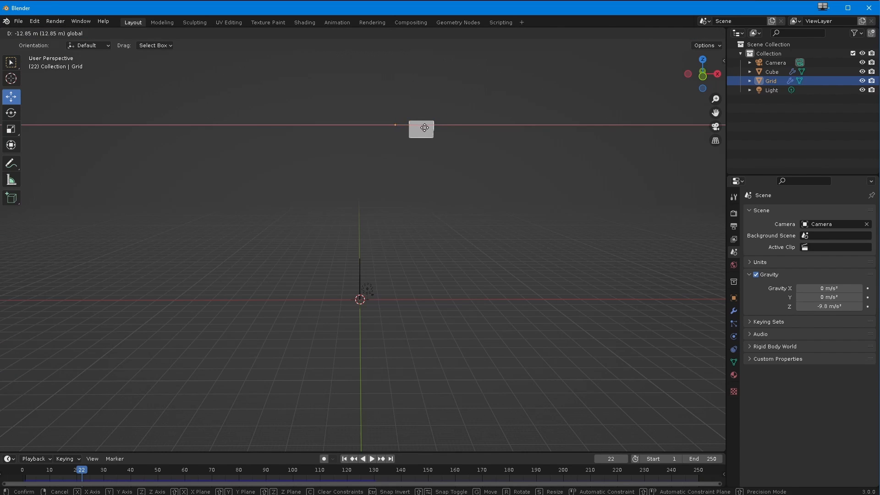
{"action": "left_click", "coordinate": [436, 125]}
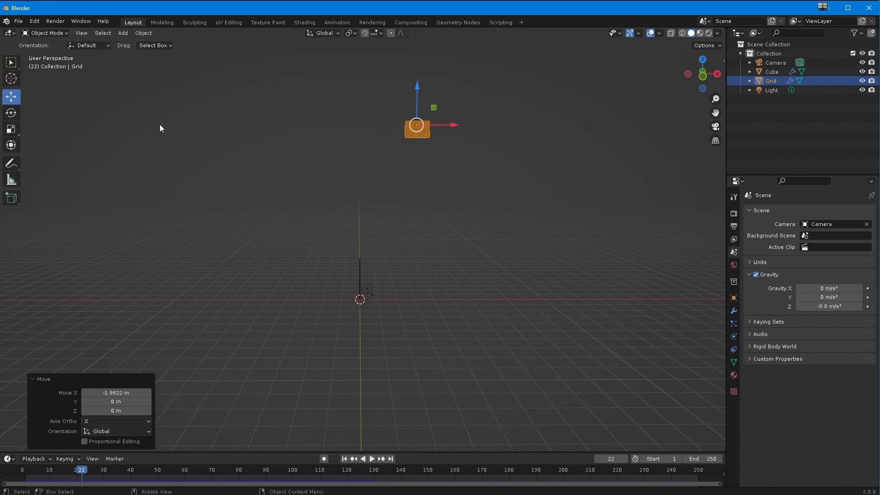
{"action": "left_click", "coordinate": [192, 152]}
{"action": "left_click_drag", "start_coordinate": [432, 136], "coordinate": [448, 130]}
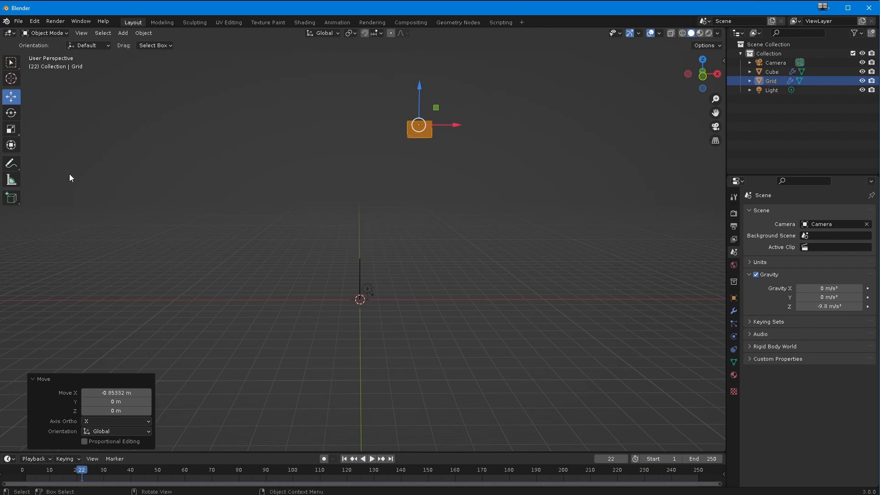
Lower the flag along Z until it is near the height of the shrunken pole.
{"action": "left_click", "coordinate": [11, 62]}
{"action": "middle_click_drag", "start_coordinate": [152, 149], "coordinate": [189, 180]}
{"action": "left_click", "coordinate": [345, 186]}
{"action": "left_click", "coordinate": [344, 183]}
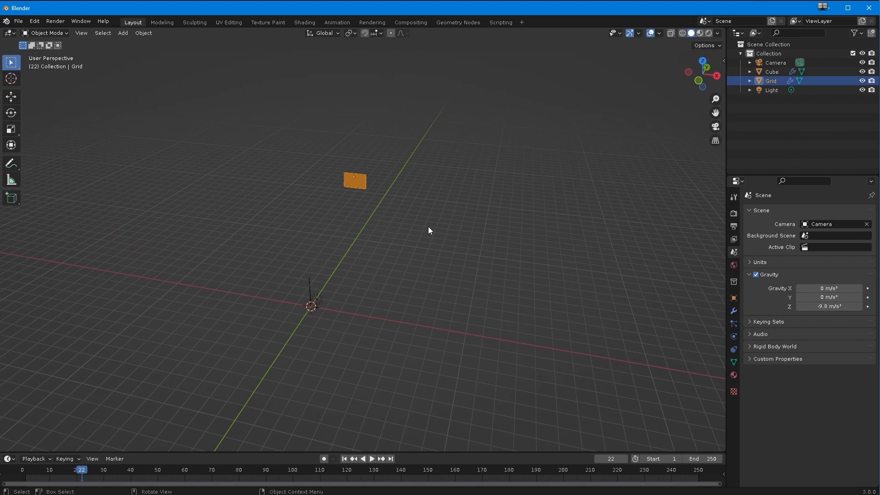
{"action": "left_click", "coordinate": [11, 96]}
{"action": "left_click_drag", "start_coordinate": [353, 141], "coordinate": [350, 263]}
{"action": "scroll", "coordinate": [304, 255], "scroll_direction": "up", "scroll_amount": 3}
{"action": "middle_click_drag", "start_coordinate": [304, 255], "coordinate": [332, 172], "text": "shift"}
{"action": "middle_click_drag", "start_coordinate": [334, 239], "coordinate": [335, 221]}
{"action": "scroll", "coordinate": [362, 216], "scroll_direction": "up", "scroll_amount": 2}
Move the flag along X until its short edge meets the pole, and raise it by about 0.43 m.
{"action": "left_click_drag", "start_coordinate": [417, 216], "coordinate": [320, 229]}
{"action": "scroll", "coordinate": [317, 228], "scroll_direction": "up", "scroll_amount": 3}
{"action": "mouse_move", "coordinate": [356, 207]}
{"action": "middle_mouse_down"}
{"action": "mouse_move", "coordinate": [361, 228]}
{"action": "mouse_move", "coordinate": [345, 197]}
{"action": "mouse_move", "coordinate": [355, 216]}
{"action": "middle_mouse_up"}
{"action": "middle_click_drag", "start_coordinate": [360, 180], "coordinate": [371, 201]}
{"action": "left_click_drag", "start_coordinate": [409, 202], "coordinate": [384, 201]}
{"action": "left_click_drag", "start_coordinate": [352, 167], "coordinate": [347, 101]}
Play the simulation at the smaller scale to check the fall speed, and return to frame 1.
{"action": "scroll", "coordinate": [308, 177], "scroll_direction": "down", "scroll_amount": 5}
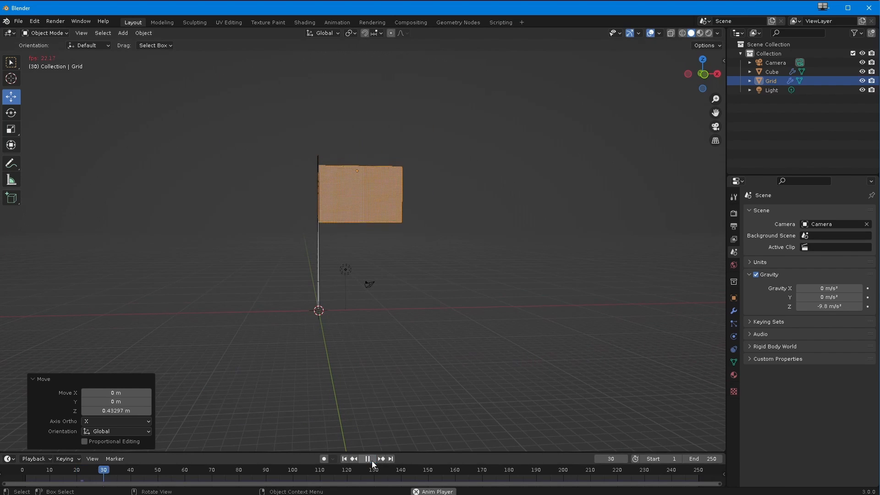
{"action": "left_click", "coordinate": [344, 458]}
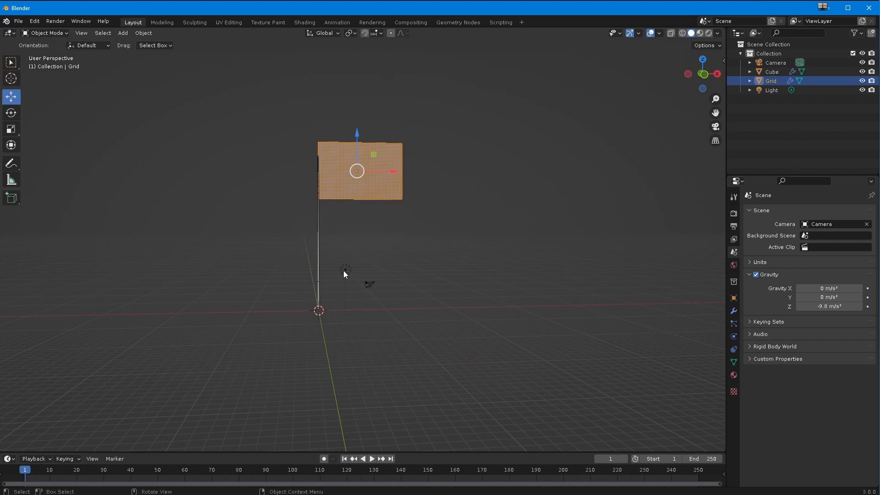
{"action": "scroll", "coordinate": [345, 274], "scroll_direction": "up", "scroll_amount": 5}
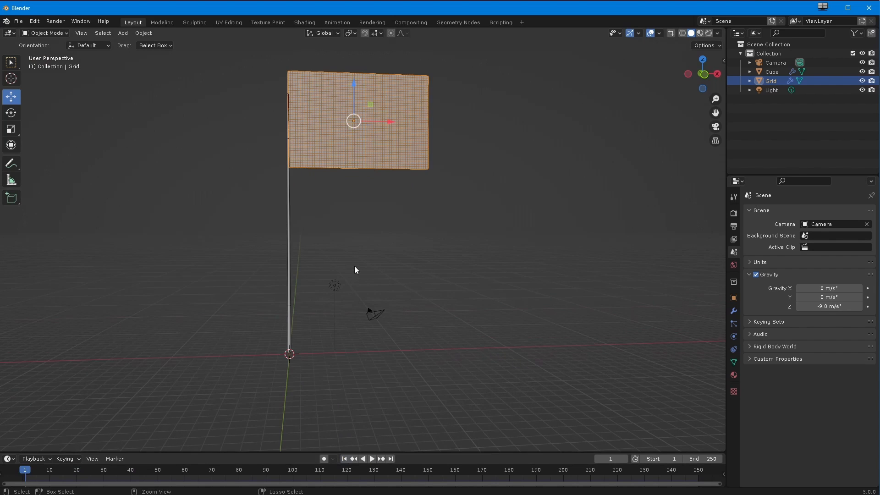
{"action": "left_click", "coordinate": [372, 459]}
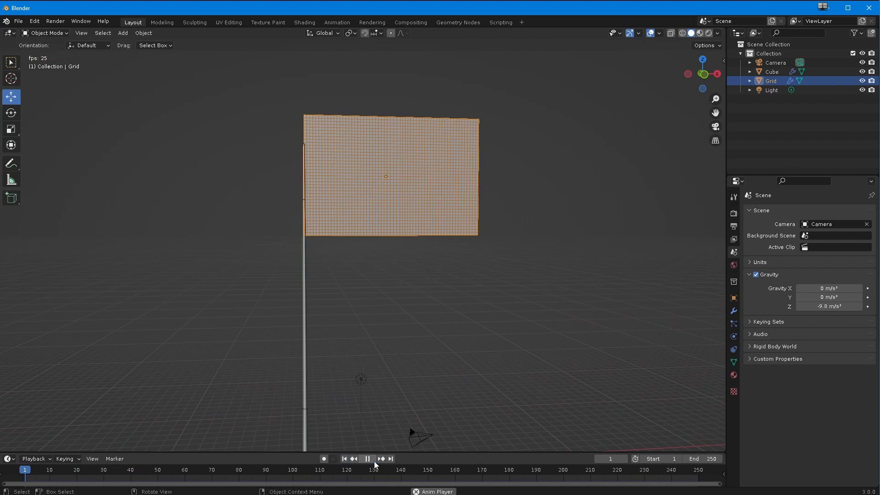
{"action": "left_click", "coordinate": [344, 460]}
Lower the flag to align its upper edge with the pole's top and move it about 0.18 m along X.
{"action": "left_click_drag", "start_coordinate": [383, 141], "coordinate": [379, 173]}
{"action": "middle_click_drag", "start_coordinate": [467, 281], "coordinate": [463, 286]}
{"action": "scroll", "coordinate": [463, 285], "scroll_direction": "up", "scroll_amount": 1}
{"action": "middle_click_drag", "start_coordinate": [405, 283], "coordinate": [495, 320], "text": "shift"}
{"action": "left_click_drag", "start_coordinate": [476, 229], "coordinate": [479, 229]}
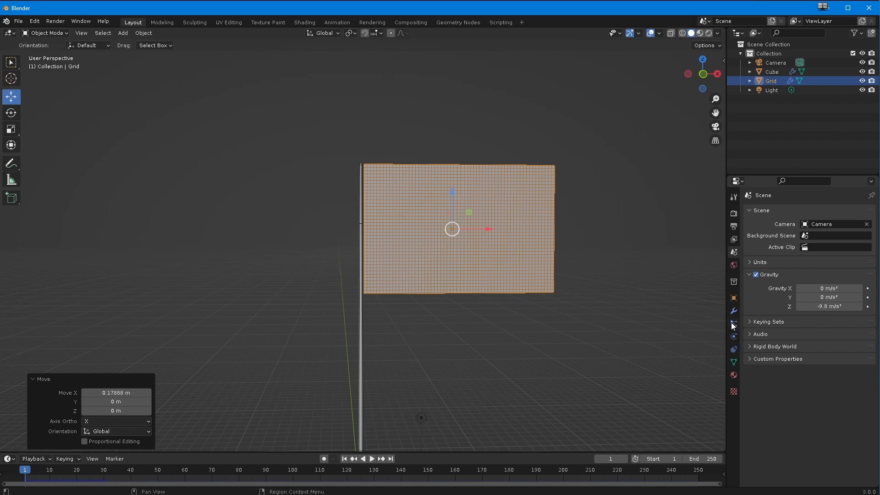
Expand the Shape section of the flag's cloth physics to inspect the Pin Group options.
{"action": "left_click", "coordinate": [733, 349]}
{"action": "left_click", "coordinate": [733, 337]}
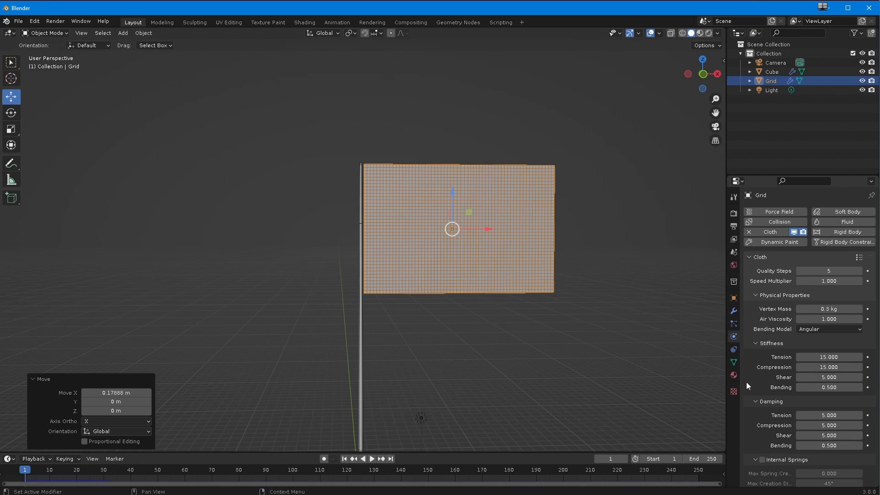
{"action": "scroll", "coordinate": [746, 381], "scroll_direction": "down", "scroll_amount": 3}
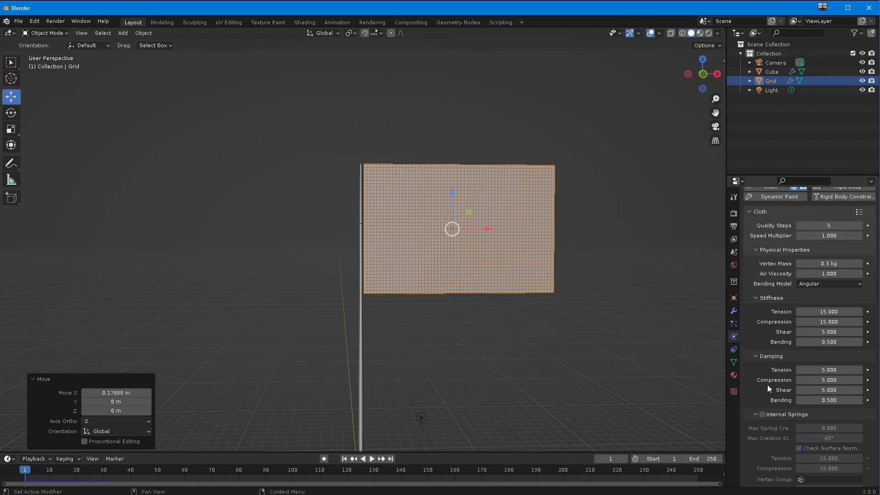
{"action": "scroll", "coordinate": [755, 394], "scroll_direction": "down", "scroll_amount": 10}
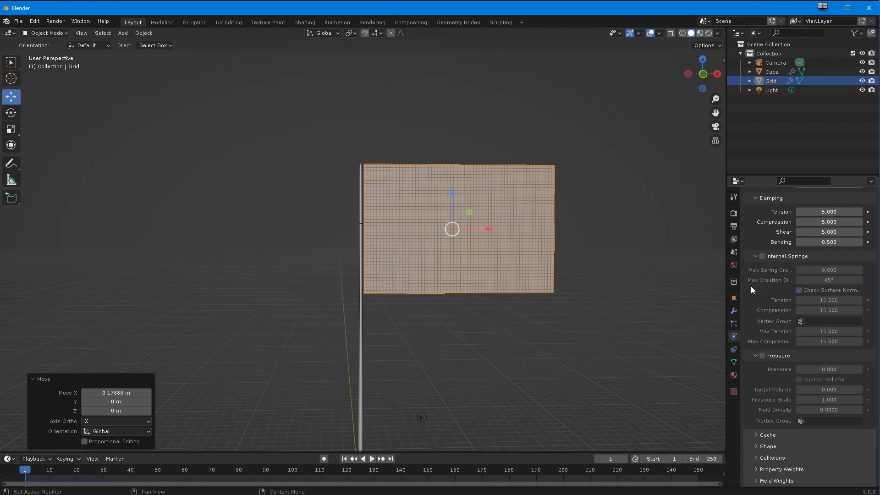
{"action": "left_click", "coordinate": [756, 447]}
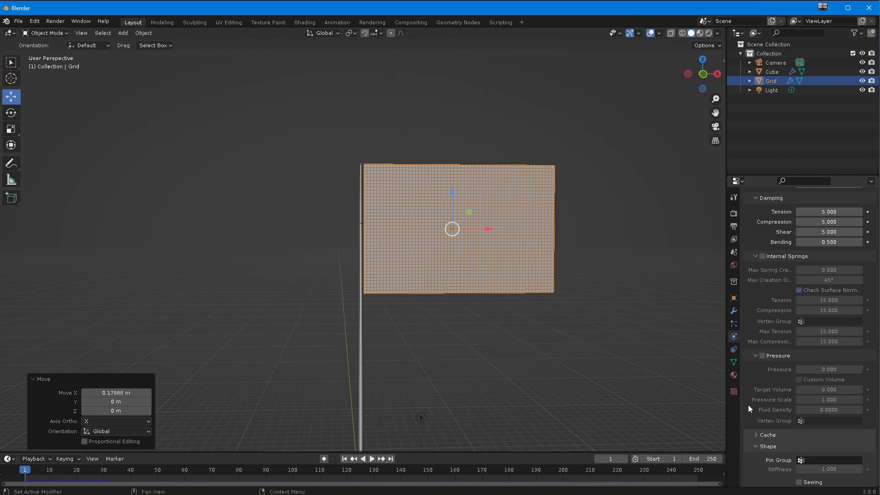
{"action": "scroll", "coordinate": [752, 407], "scroll_direction": "down", "scroll_amount": 5}
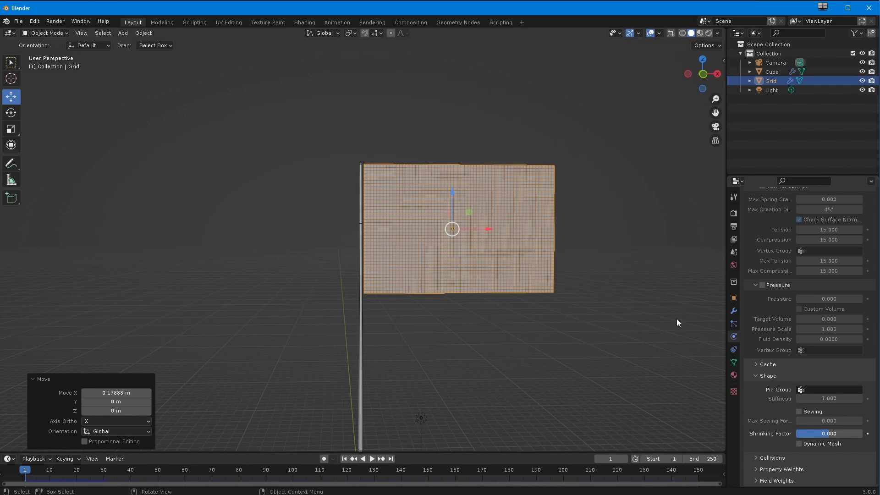
Enter Edit Mode on the flag and select only the two corner vertices along its edge beside the pole.
{"action": "left_click", "coordinate": [734, 362]}
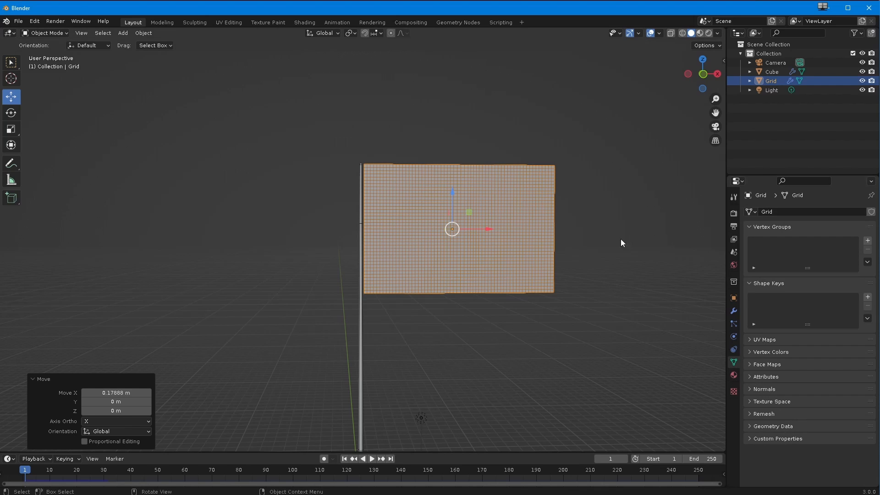
{"action": "left_click", "coordinate": [45, 33]}
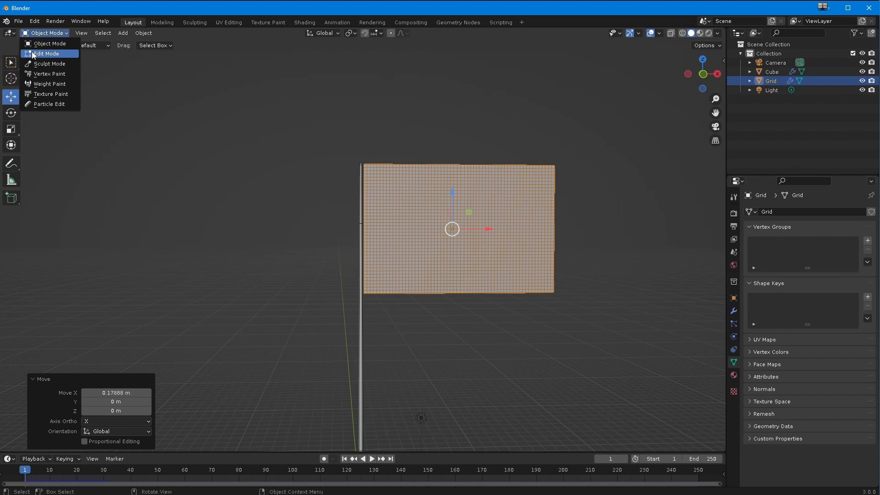
{"action": "left_click", "coordinate": [42, 54]}
{"action": "middle_click_drag", "start_coordinate": [348, 151], "coordinate": [330, 229], "text": "ctrl"}
{"action": "middle_click_drag", "start_coordinate": [339, 179], "coordinate": [309, 227], "text": "shift"}
{"action": "middle_click_drag", "start_coordinate": [309, 227], "coordinate": [317, 196], "text": "ctrl"}
{"action": "left_click_drag", "start_coordinate": [269, 147], "coordinate": [323, 182]}
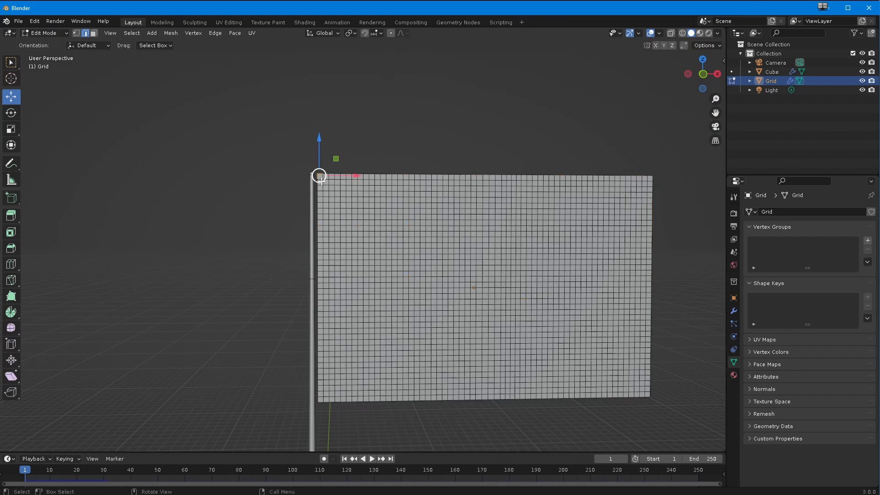
{"action": "left_click", "coordinate": [76, 33]}
{"action": "key", "text": "b"}
{"action": "left_click_drag", "start_coordinate": [309, 173], "coordinate": [309, 174]}
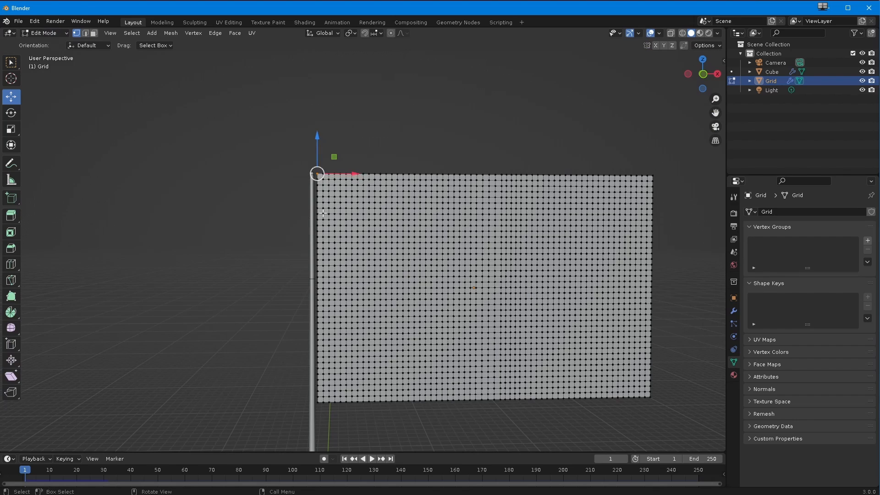
{"action": "left_click_drag", "start_coordinate": [323, 414], "coordinate": [294, 398]}
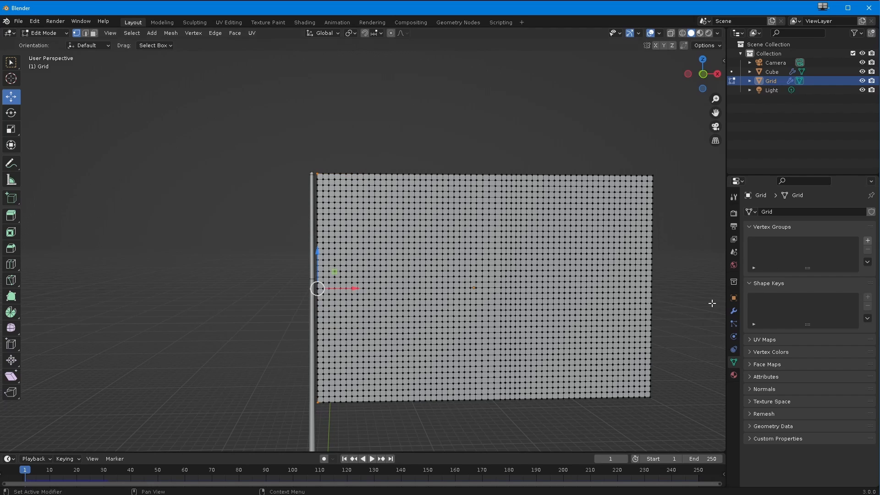
Create a vertex group named pins, assign the two selected corner vertices, and check it by deselecting and reselecting them.
{"action": "left_click", "coordinate": [867, 241]}
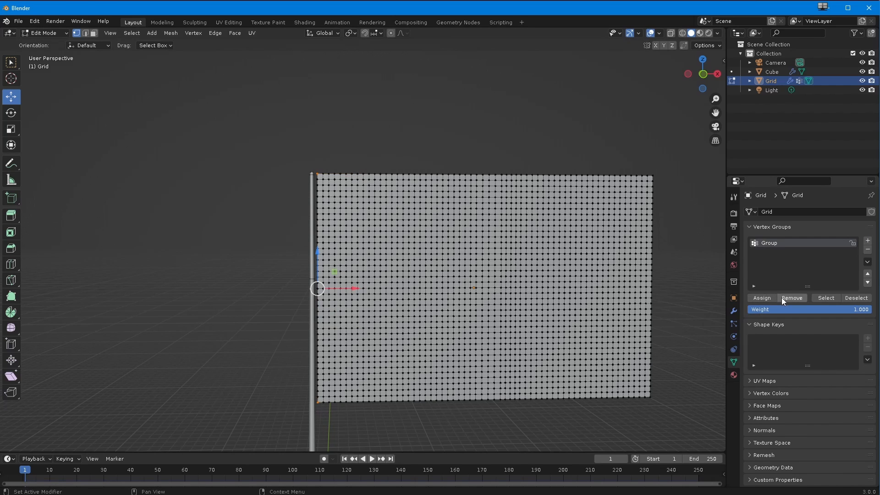
{"action": "left_click", "coordinate": [856, 299]}
{"action": "left_click", "coordinate": [830, 299]}
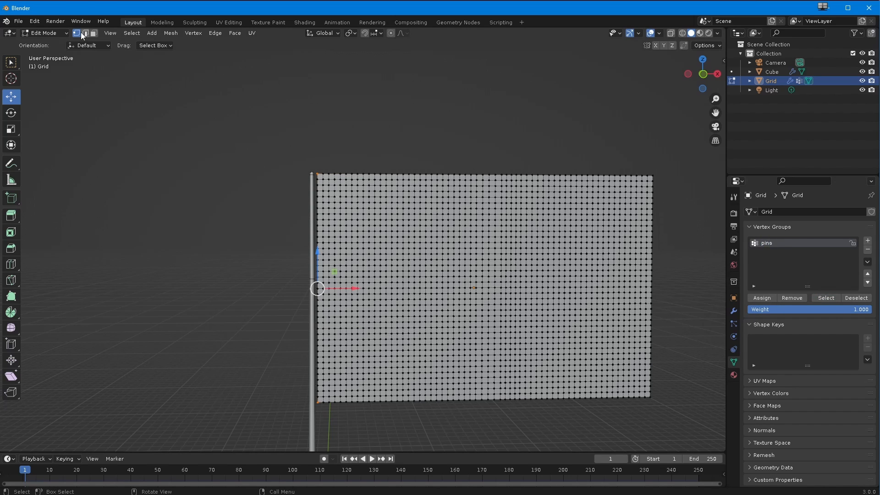
Return to Object Mode and set the flag's cloth Pin Group to pins with a stiffness of 50.
{"action": "left_click", "coordinate": [44, 33]}
{"action": "left_click", "coordinate": [43, 42]}
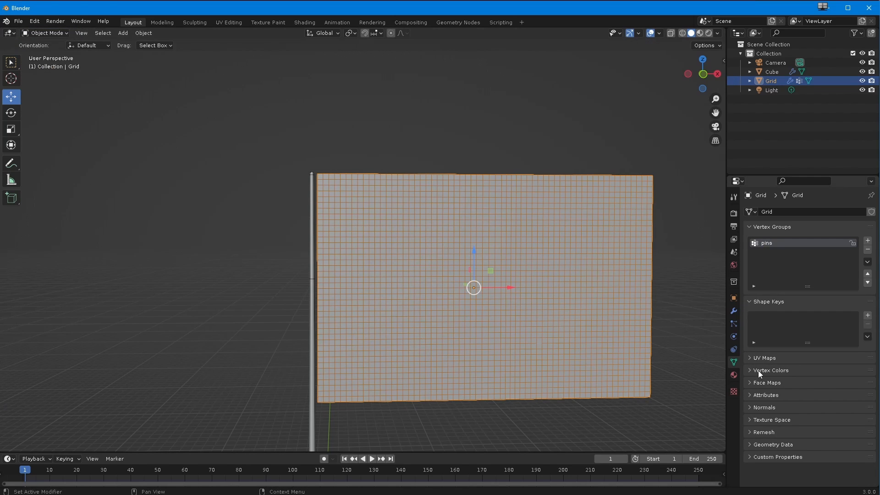
{"action": "left_click", "coordinate": [733, 311]}
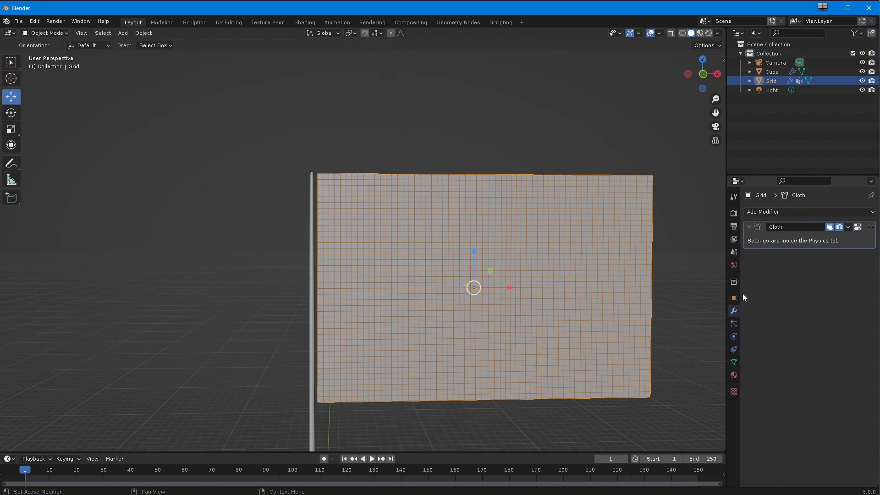
{"action": "left_click", "coordinate": [733, 337]}
{"action": "scroll", "coordinate": [773, 407], "scroll_direction": "down", "scroll_amount": 15}
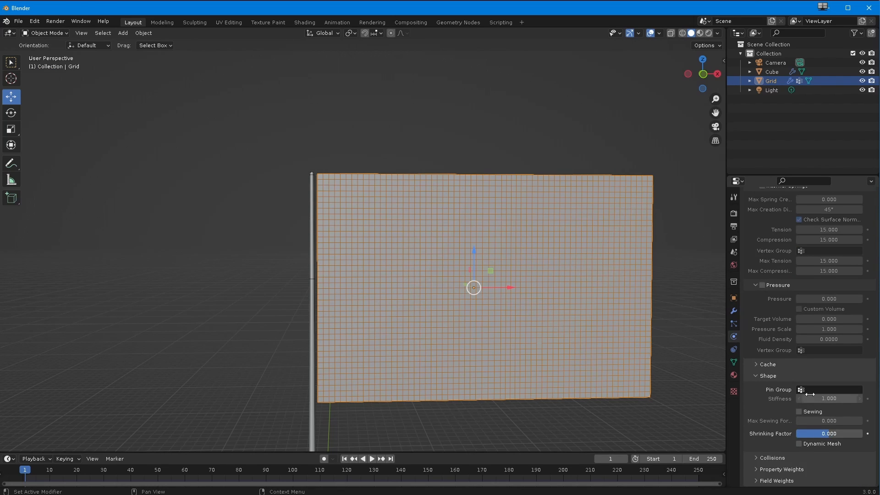
{"action": "left_click", "coordinate": [826, 389]}
{"action": "left_click", "coordinate": [789, 409]}
{"action": "left_click", "coordinate": [827, 399]}
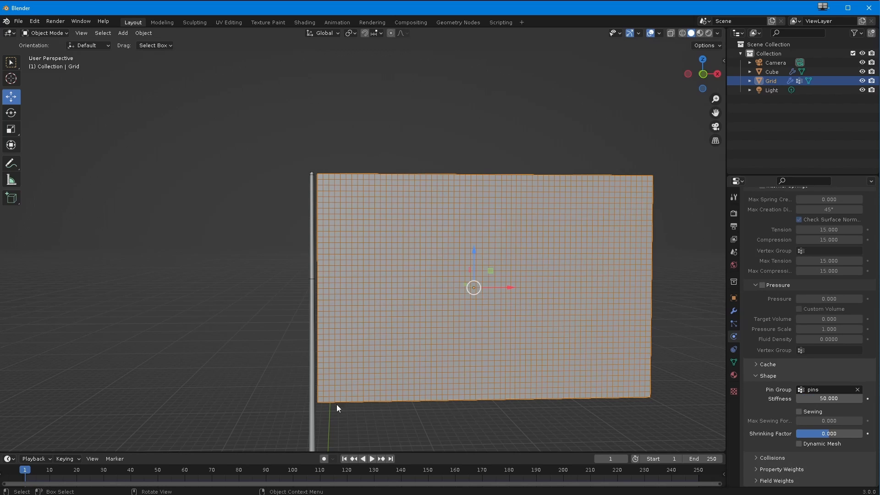
Play the simulation to check how the pinned flag hangs from the pole, and pause it.
{"action": "left_click", "coordinate": [371, 458]}
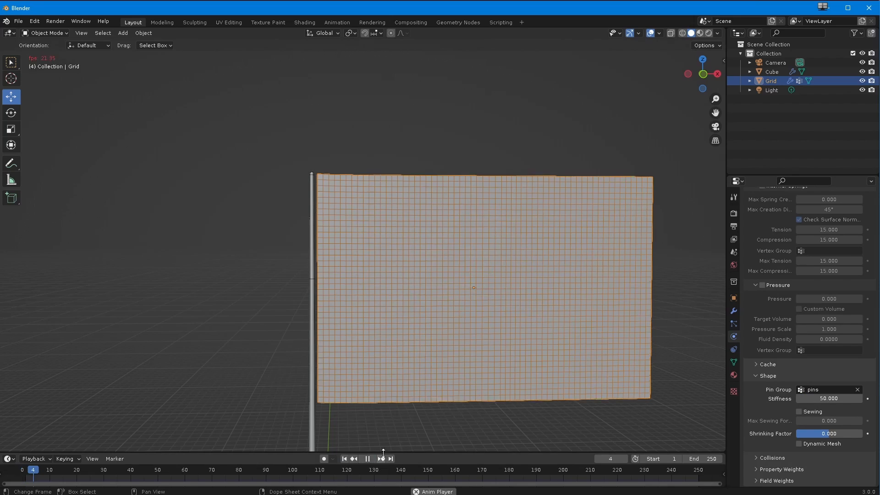
{"action": "middle_click_drag", "start_coordinate": [367, 374], "coordinate": [345, 384]}
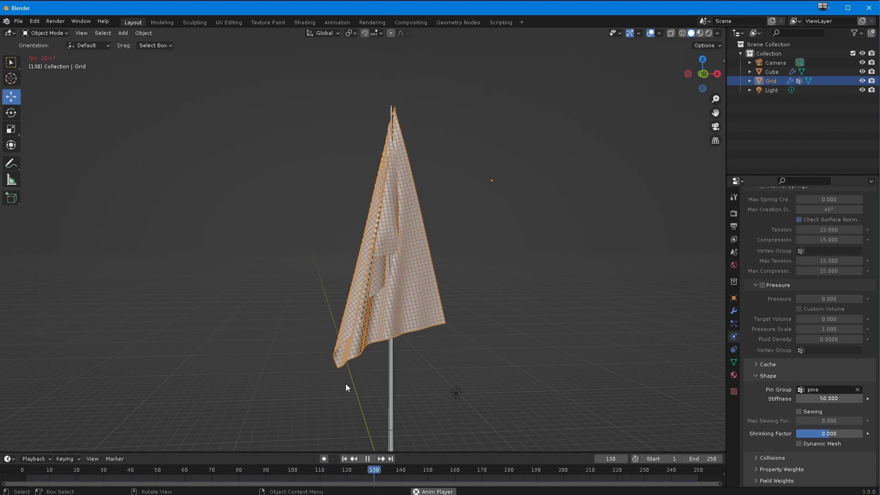
{"action": "left_click", "coordinate": [368, 459]}
Add Collision physics to the pole, replay the simulation from frame 1 to check the flag's contact, and return to frame 1.
{"action": "left_click", "coordinate": [389, 426]}
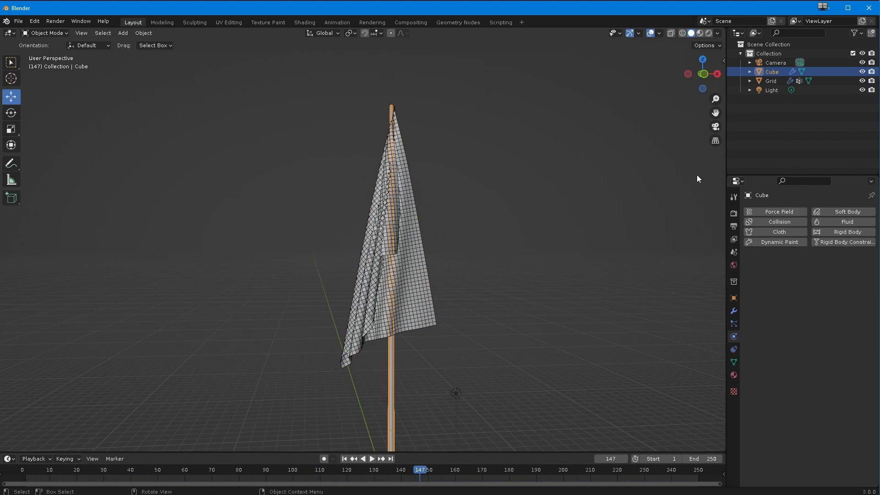
{"action": "left_click", "coordinate": [772, 222]}
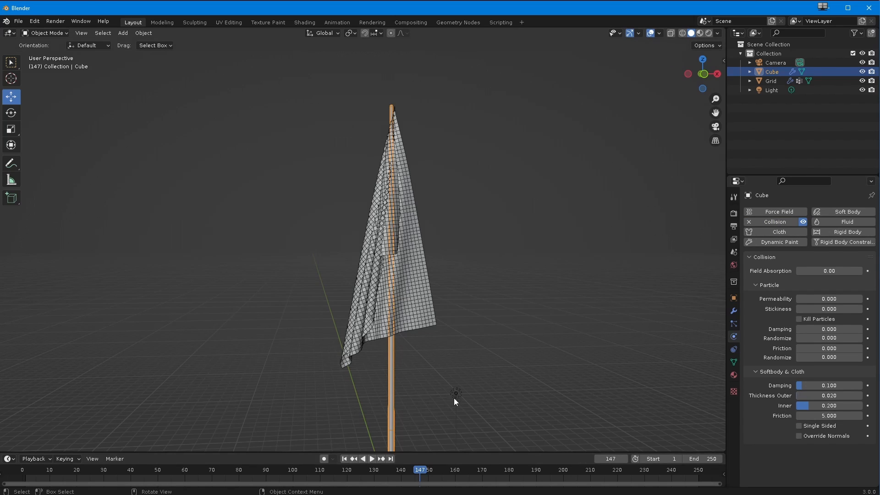
{"action": "left_click", "coordinate": [344, 458]}
{"action": "left_click", "coordinate": [371, 459]}
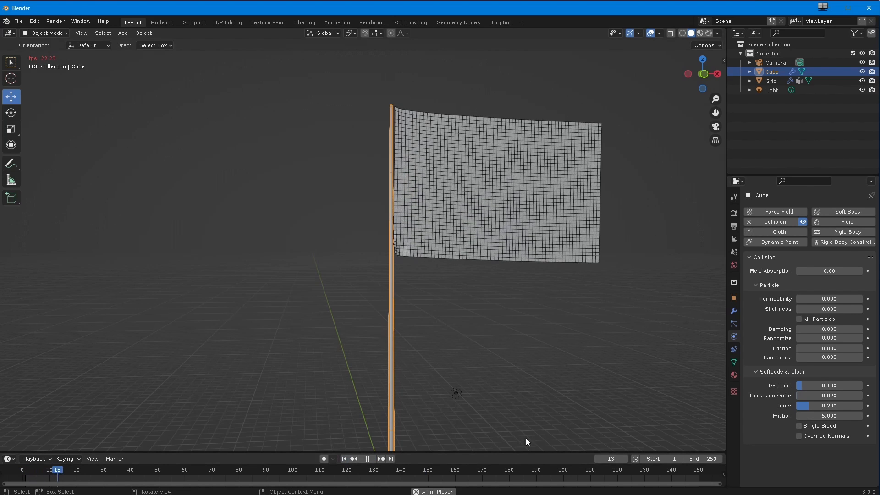
{"action": "middle_click_drag", "start_coordinate": [429, 369], "coordinate": [420, 338]}
{"action": "mouse_move", "coordinate": [345, 367]}
{"action": "middle_mouse_down"}
{"action": "mouse_move", "coordinate": [333, 367]}
{"action": "mouse_move", "coordinate": [347, 367]}
{"action": "middle_mouse_up"}
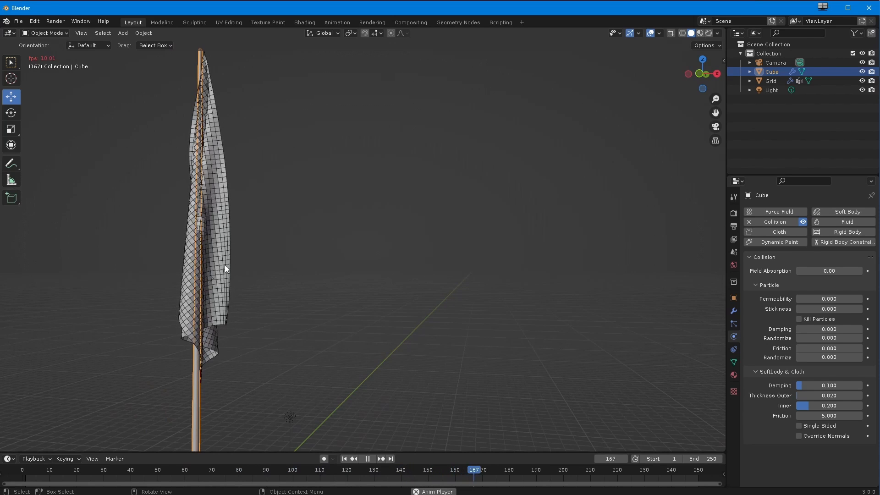
{"action": "middle_click_drag", "start_coordinate": [226, 328], "coordinate": [294, 326]}
{"action": "left_click", "coordinate": [365, 458]}
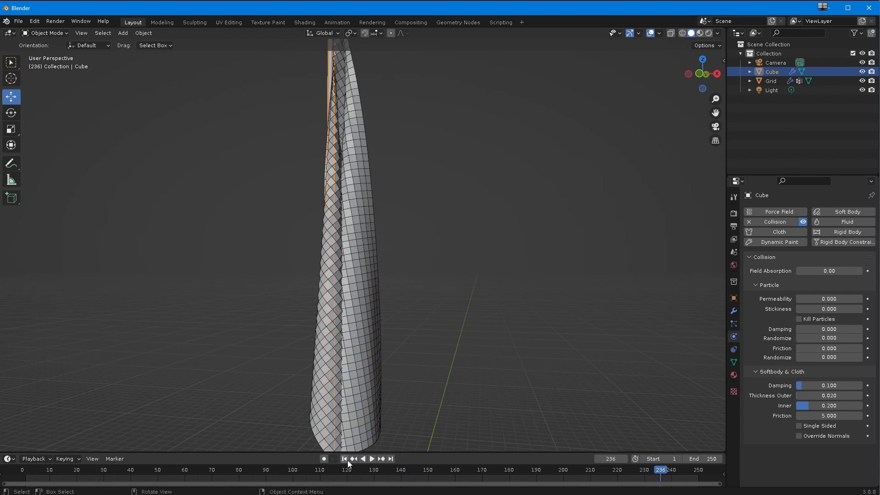
{"action": "left_click", "coordinate": [346, 458]}
Enable Self Collisions in the flag's cloth collision settings and set their friction to 1.
{"action": "left_click", "coordinate": [458, 260]}
{"action": "scroll", "coordinate": [436, 321], "scroll_direction": "down", "scroll_amount": 5}
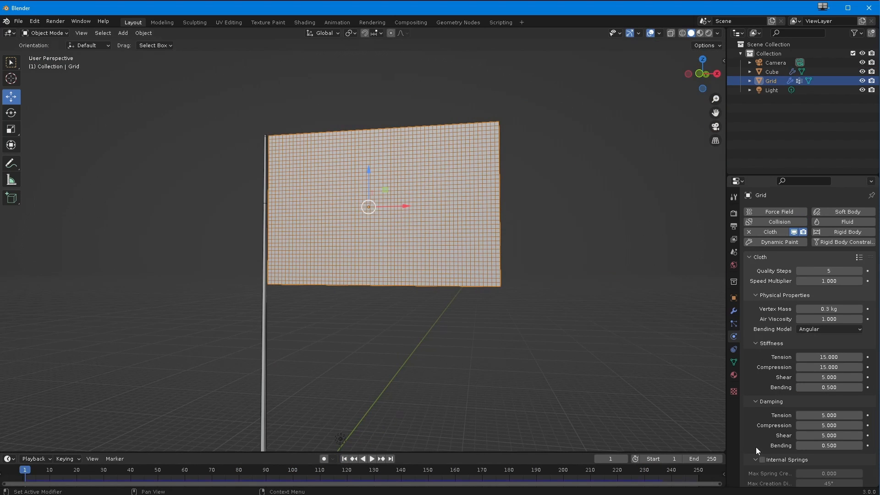
{"action": "scroll", "coordinate": [755, 447], "scroll_direction": "down", "scroll_amount": 8}
{"action": "scroll", "coordinate": [760, 433], "scroll_direction": "down", "scroll_amount": 4}
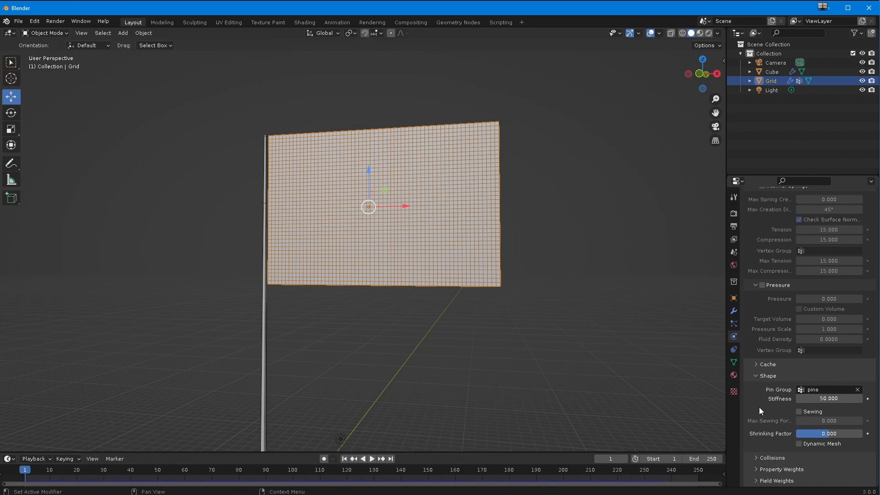
{"action": "left_click", "coordinate": [757, 376]}
{"action": "left_click", "coordinate": [756, 457]}
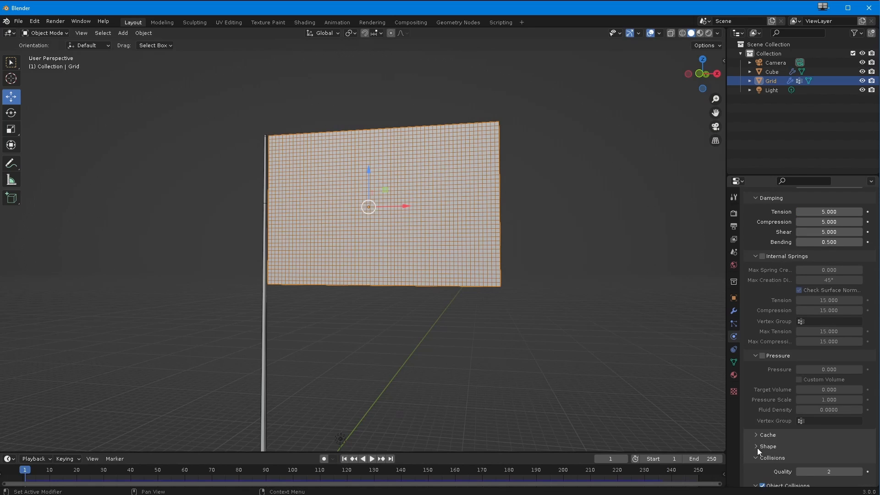
{"action": "scroll", "coordinate": [756, 447], "scroll_direction": "down", "scroll_amount": 5}
{"action": "scroll", "coordinate": [749, 284], "scroll_direction": "down", "scroll_amount": 1}
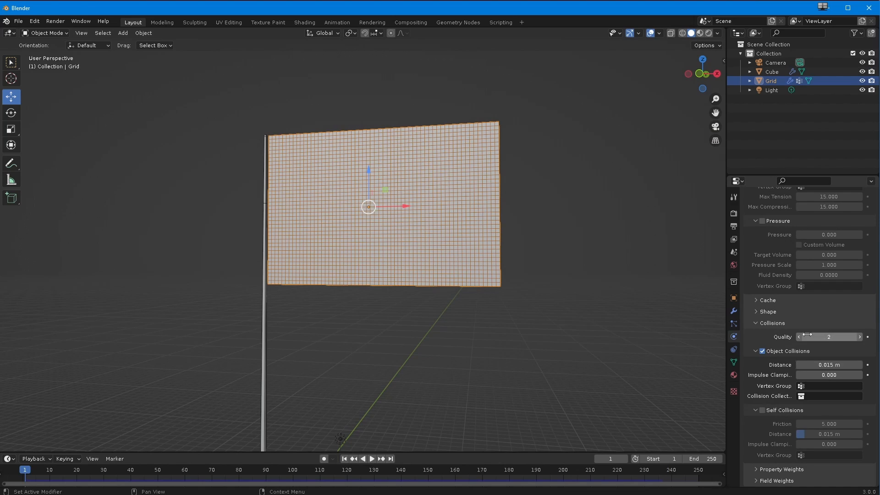
{"action": "left_click", "coordinate": [761, 410]}
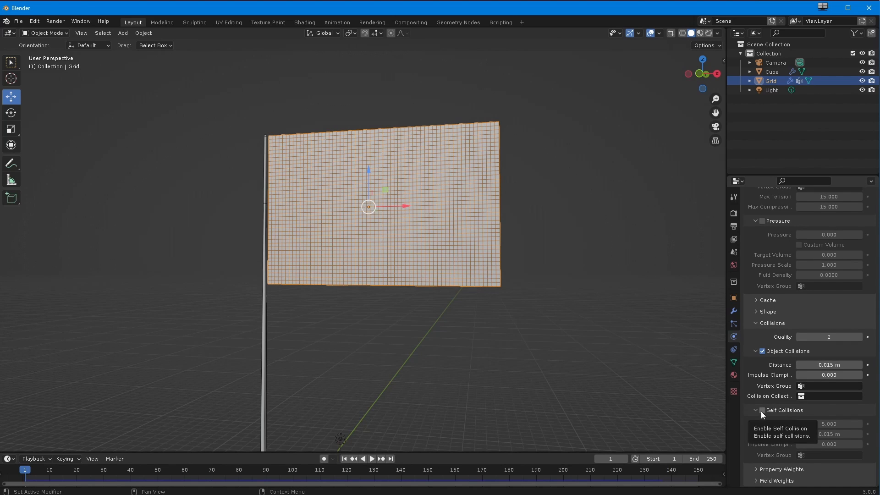
{"action": "left_click", "coordinate": [826, 424]}
{"action": "type", "text": "1"}
{"action": "key", "text": "Return"}
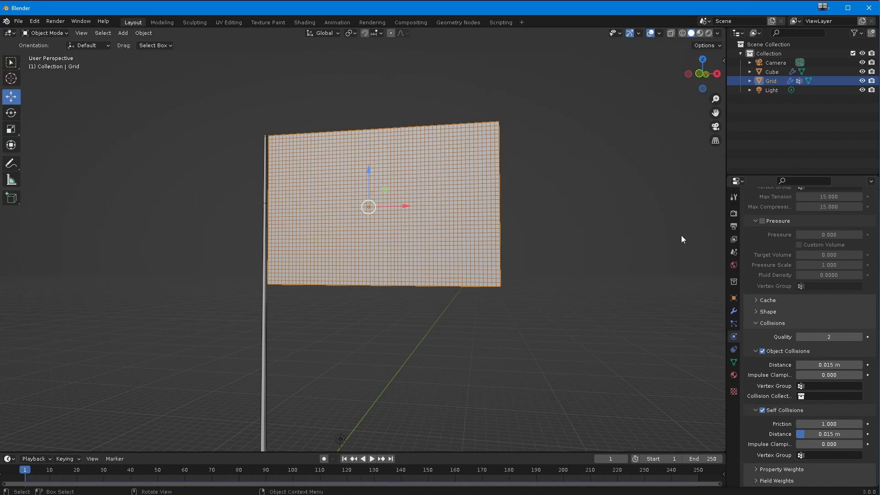
Play the simulation to check the flag's folding with self collisions, and pause it around frame 96.
{"action": "left_click", "coordinate": [372, 459]}
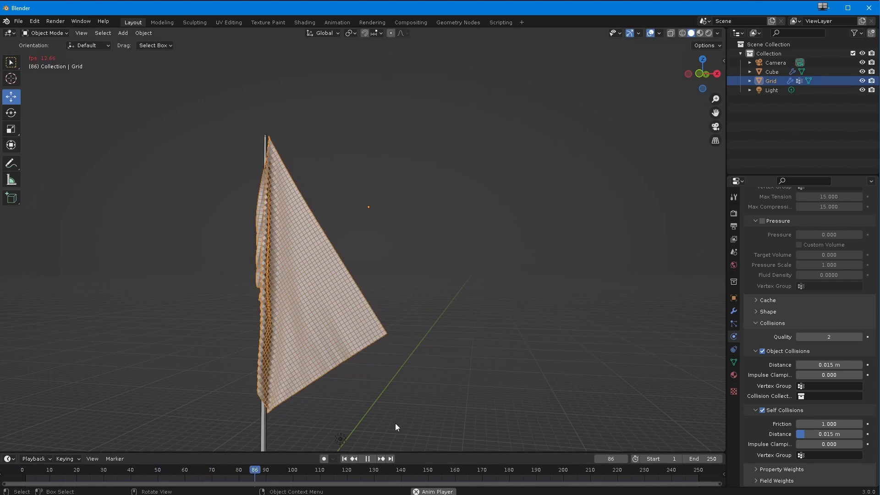
{"action": "left_click", "coordinate": [367, 459]}
{"action": "middle_click_drag", "start_coordinate": [358, 389], "coordinate": [293, 393]}
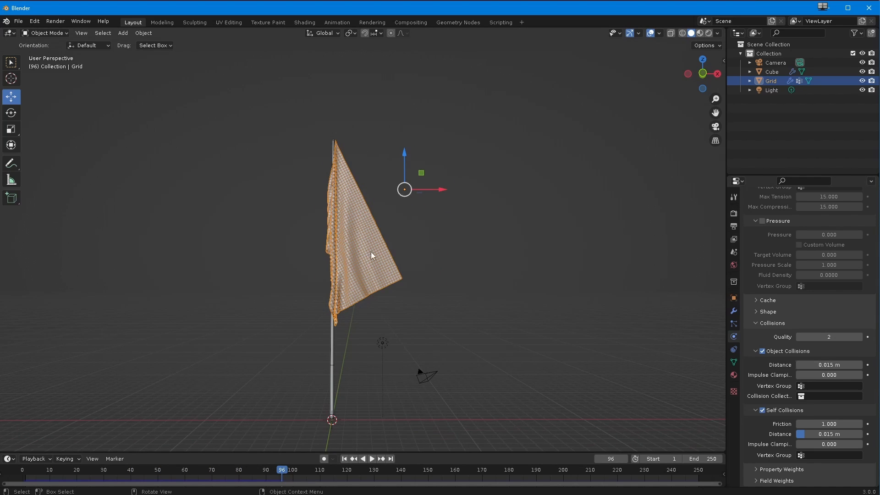
Set the flag's cloth Vertex Mass to 0.1 kg.
{"action": "scroll", "coordinate": [752, 255], "scroll_direction": "up", "scroll_amount": 15}
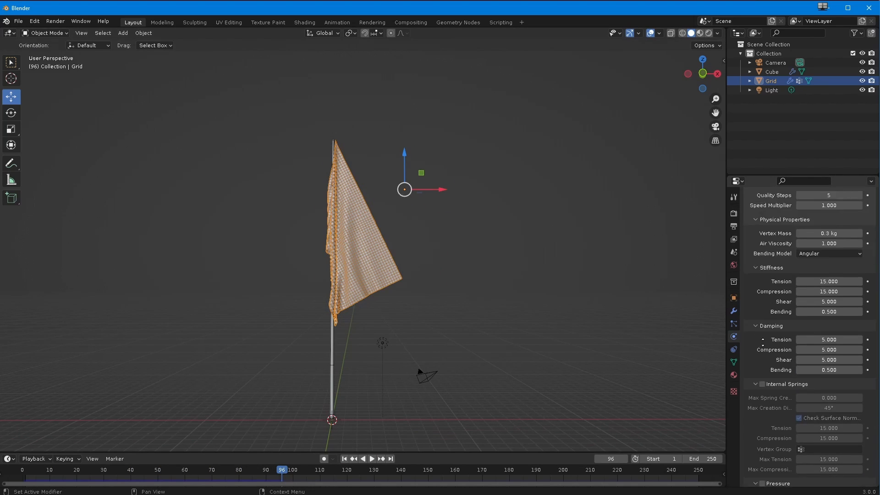
{"action": "scroll", "coordinate": [777, 376], "scroll_direction": "down", "scroll_amount": 5}
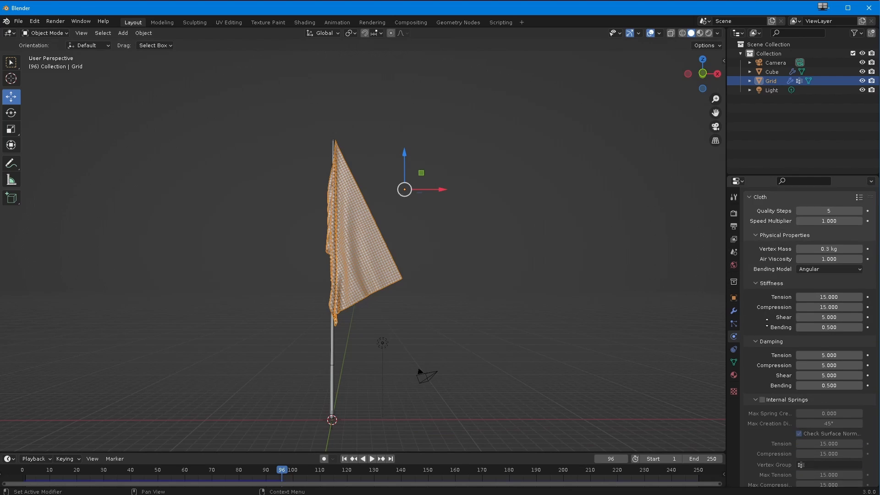
{"action": "scroll", "coordinate": [779, 229], "scroll_direction": "up", "scroll_amount": 3}
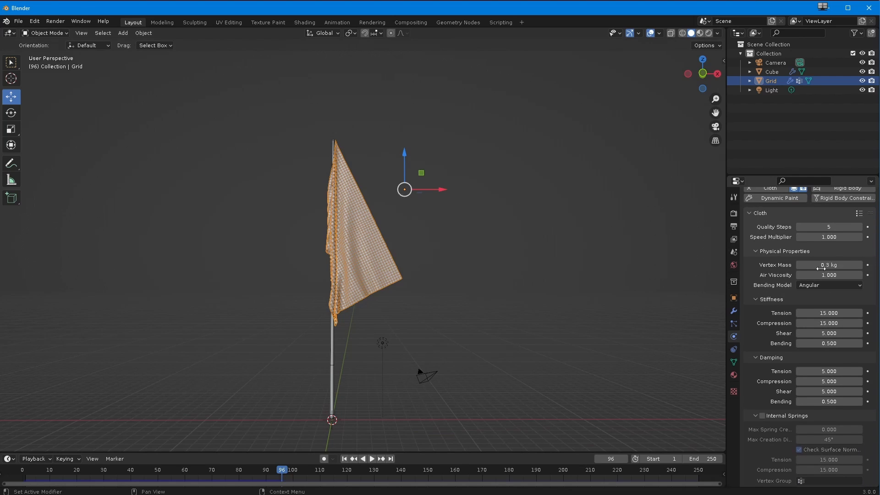
{"action": "left_click", "coordinate": [818, 265]}
{"action": "type", "text": "0.1"}
{"action": "key", "text": "Return"}
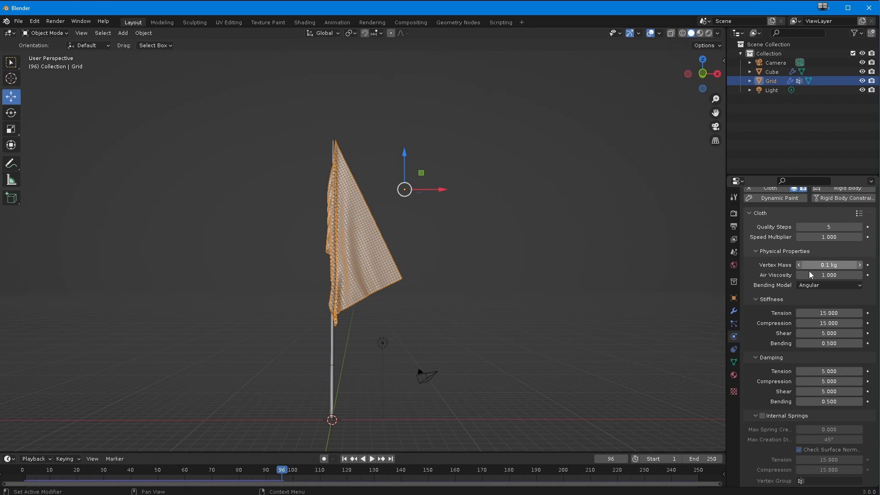
Set the flag's cloth Air Viscosity to 0.2 and replay the simulation from frame 1, pausing around frame 169.
{"action": "left_click", "coordinate": [809, 275]}
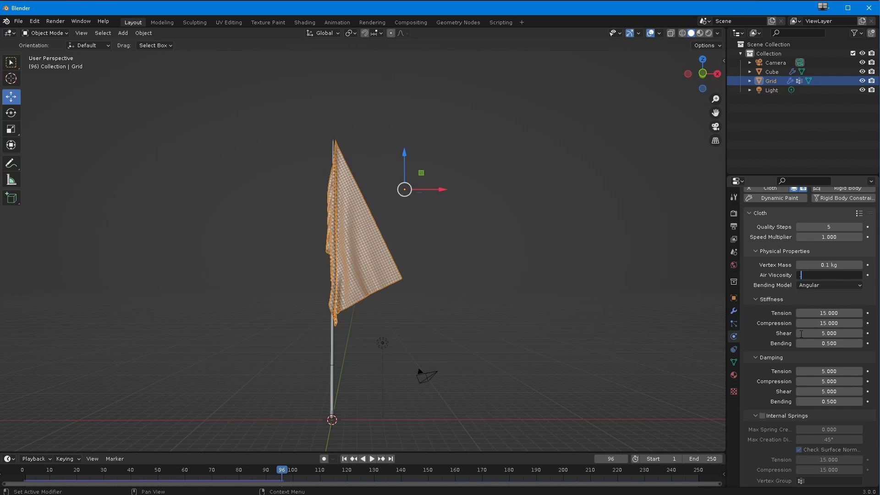
{"action": "type", "text": "0.2"}
{"action": "key", "text": "Return"}
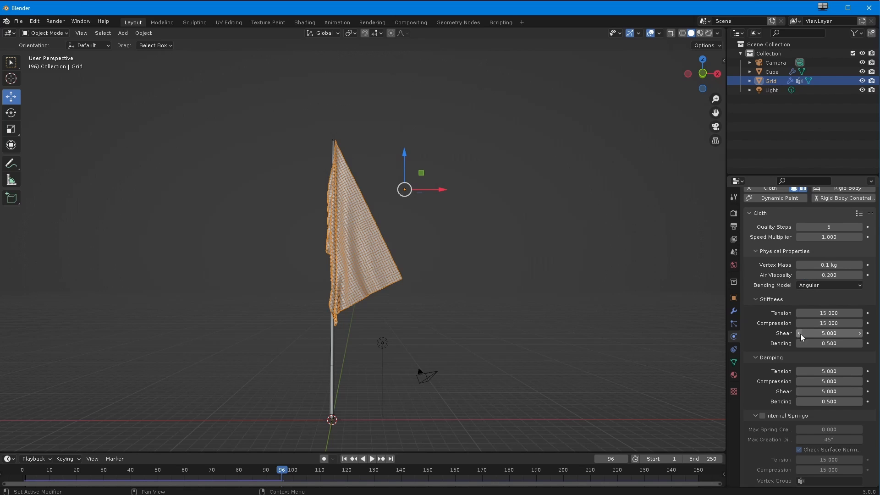
{"action": "left_click", "coordinate": [344, 459]}
{"action": "left_click", "coordinate": [372, 459]}
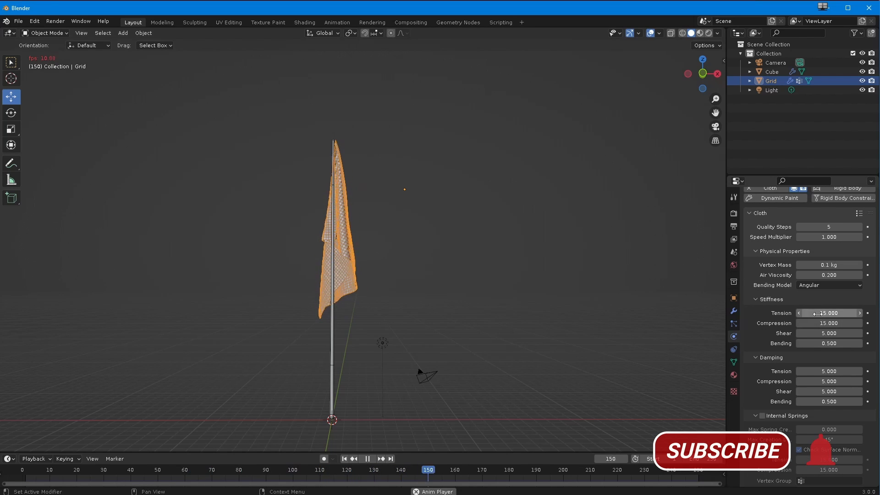
{"action": "key", "text": "space"}
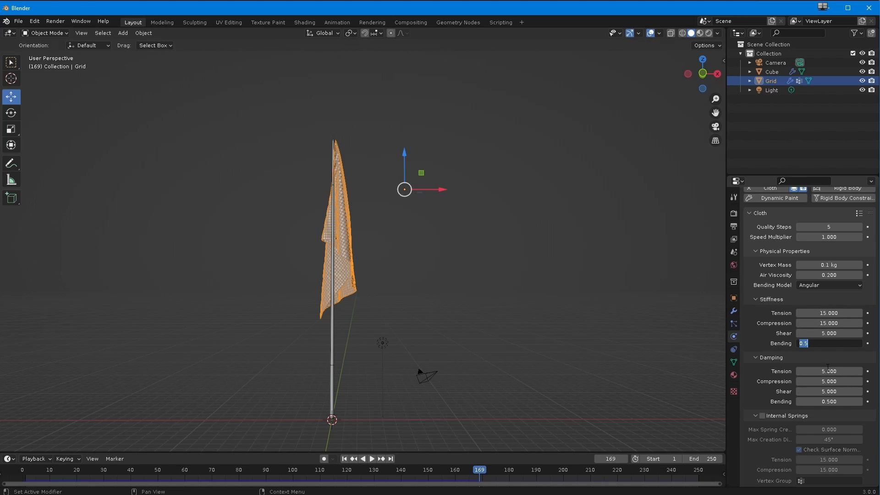
Set the flag's Bending stiffness to 0.1 and replay the simulation from frame 1, pausing around frame 65.
{"action": "key", "text": "Return"}
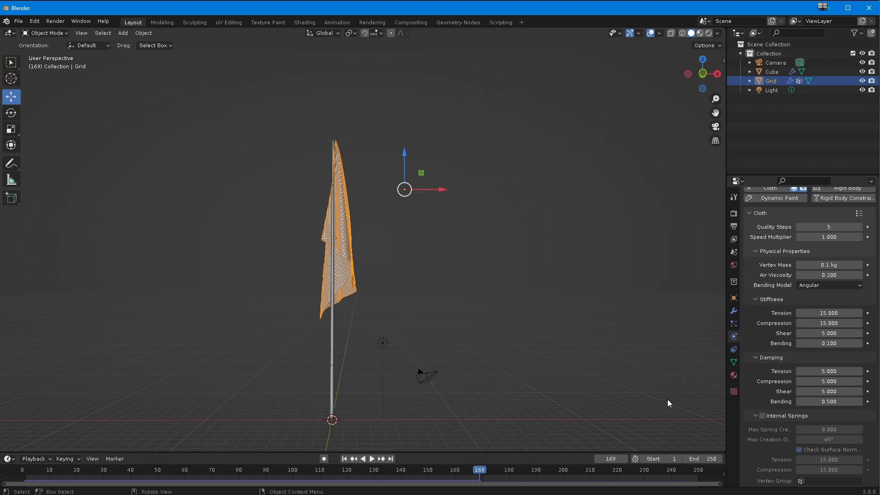
{"action": "left_click", "coordinate": [344, 459]}
{"action": "left_click", "coordinate": [372, 458]}
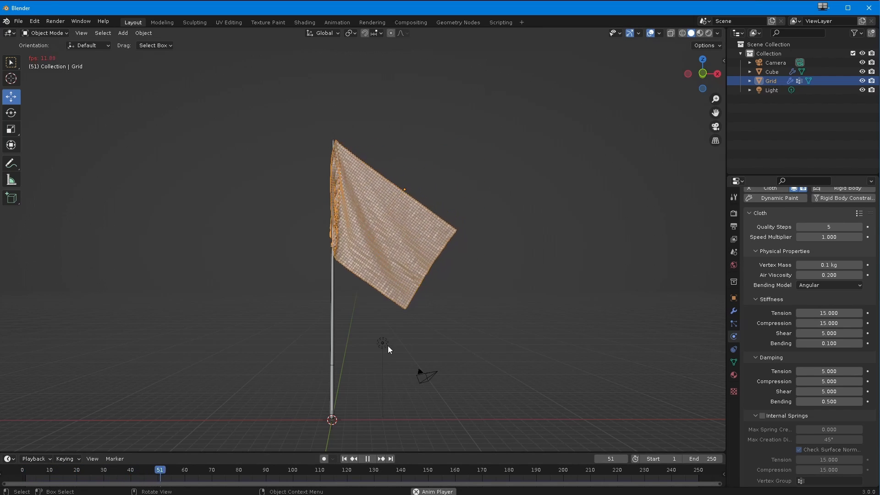
{"action": "left_click", "coordinate": [367, 459]}
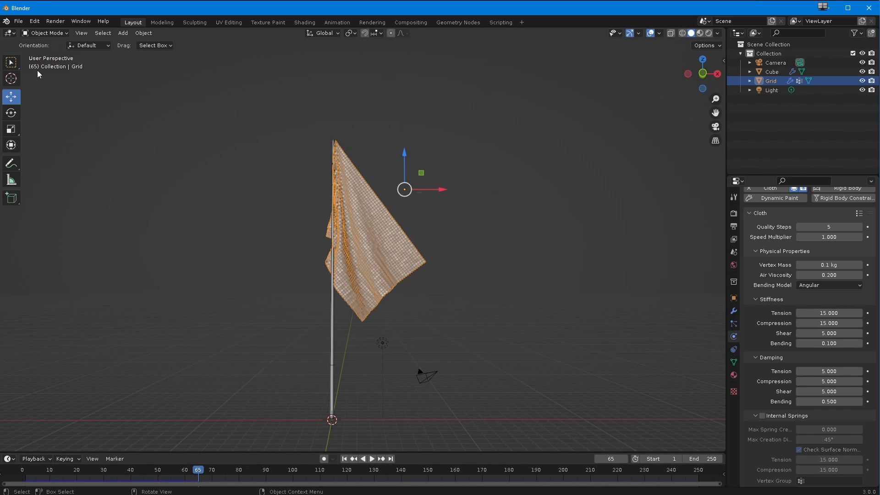
Save the project as flag2.blend in the 057_UkranianFlag folder.
{"action": "left_click", "coordinate": [18, 21]}
{"action": "left_click", "coordinate": [35, 91]}
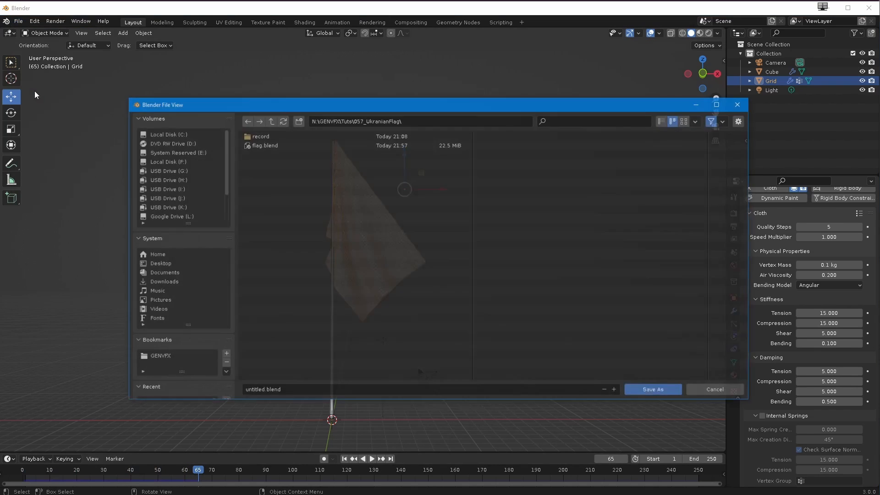
{"action": "left_click", "coordinate": [299, 391]}
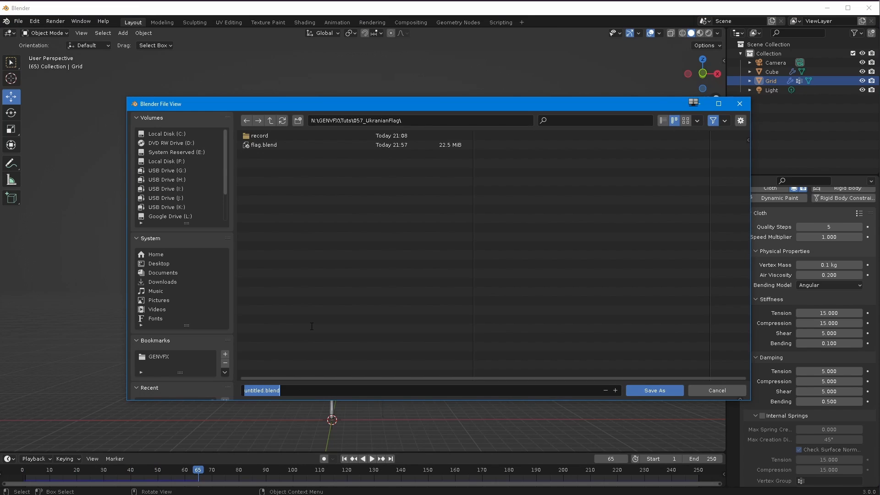
{"action": "type", "text": "flag2"}
{"action": "key", "text": "Return"}
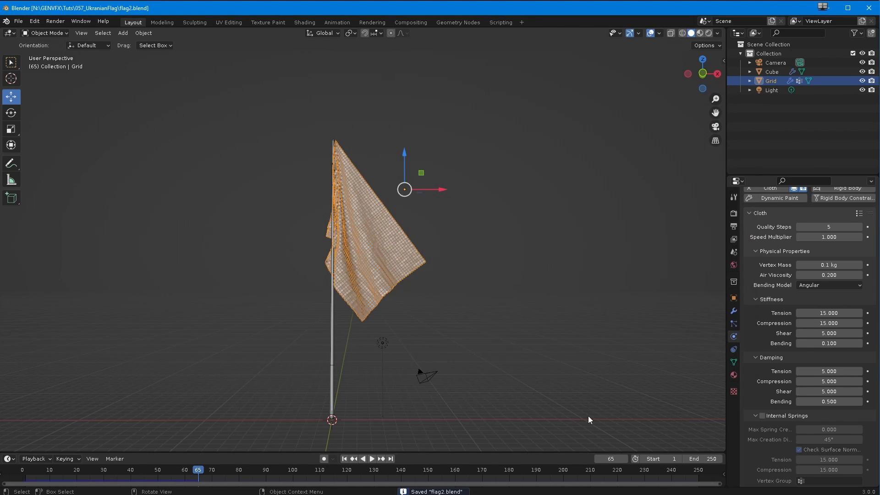
At frame 1, add a Wind force field with strength 100, raised about 9.26 m along Z at the pole.
{"action": "left_click", "coordinate": [344, 459]}
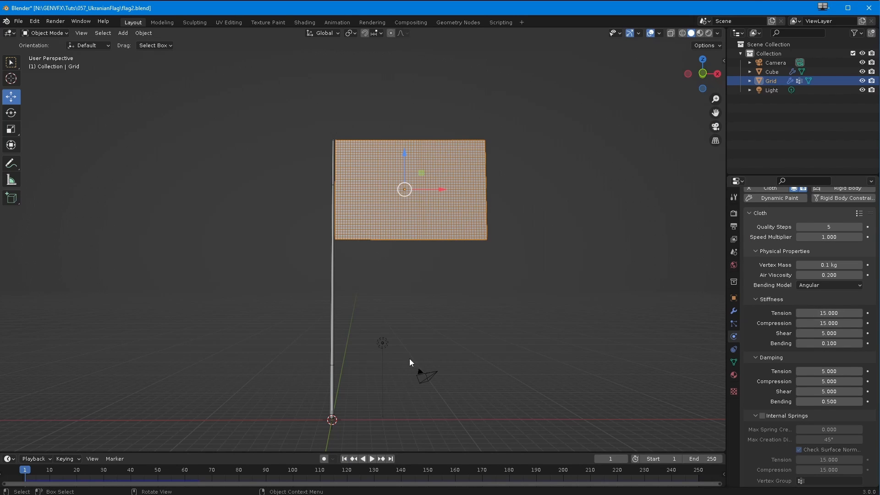
{"action": "scroll", "coordinate": [402, 348], "scroll_direction": "up", "scroll_amount": 1}
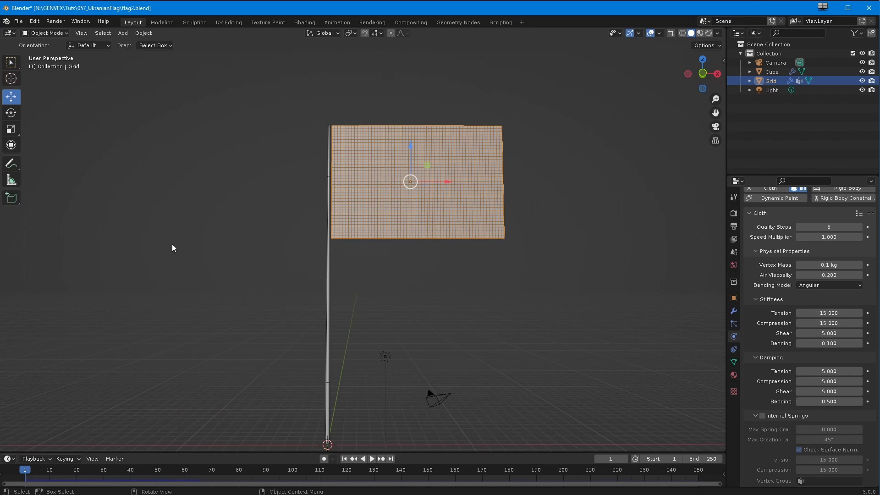
{"action": "left_click", "coordinate": [123, 33]}
{"action": "mouse_move", "coordinate": [161, 206]}
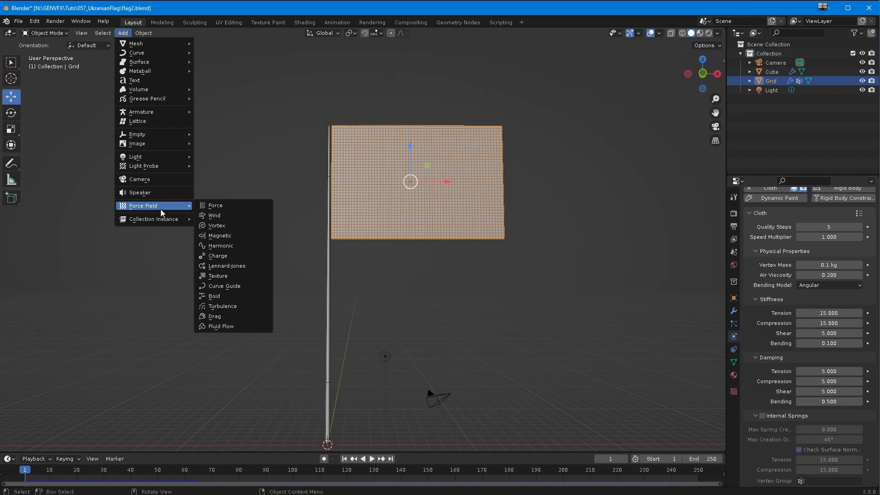
{"action": "left_click", "coordinate": [226, 215]}
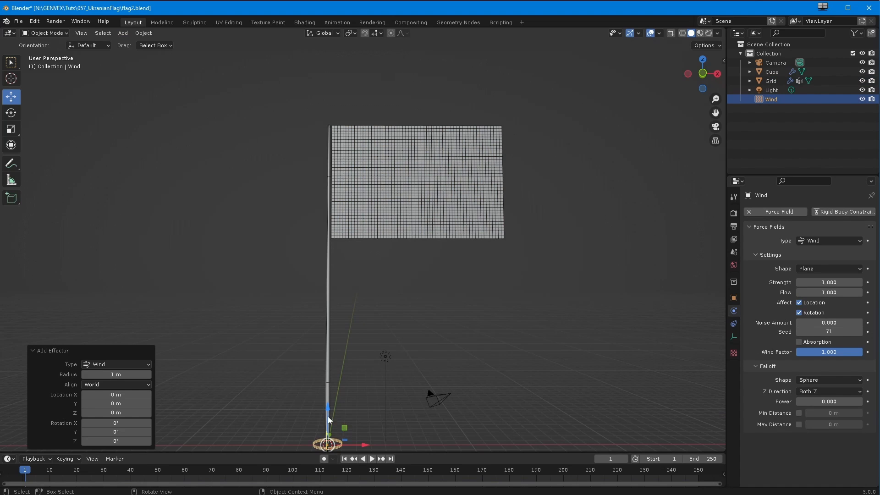
{"action": "left_click_drag", "start_coordinate": [326, 403], "coordinate": [327, 269]}
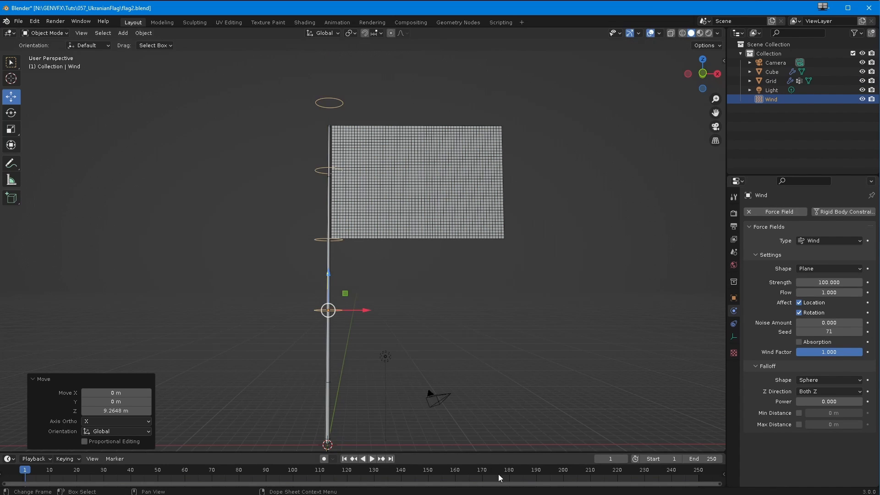
Set the wind's Strength to 1000 while playing the simulation, stop around frame 181, and return to frame 1.
{"action": "left_click", "coordinate": [372, 458]}
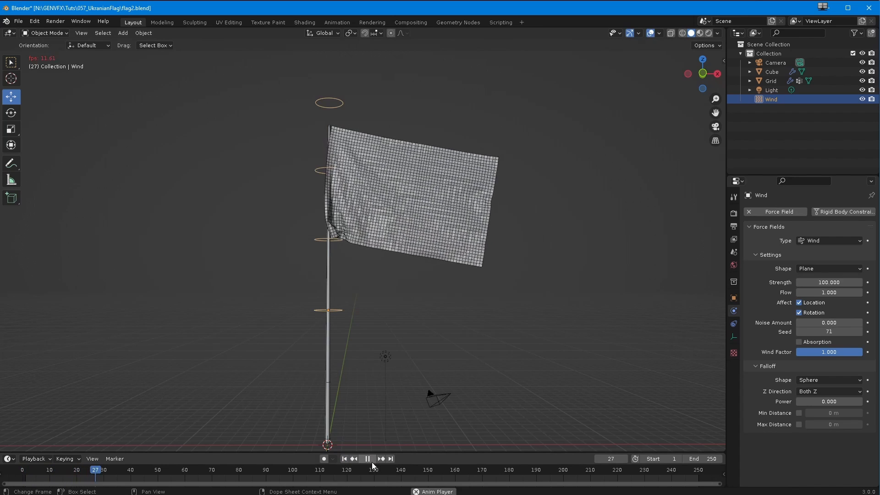
{"action": "left_click", "coordinate": [809, 282]}
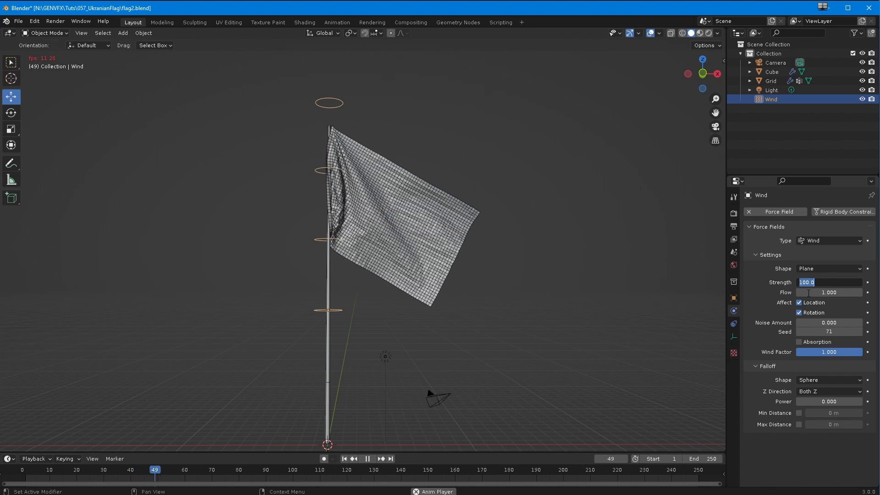
{"action": "type", "text": "1000"}
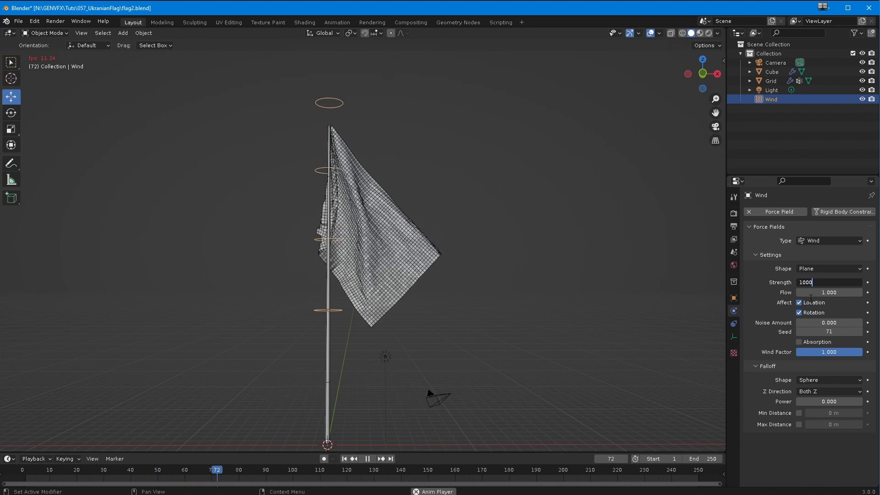
{"action": "key", "text": "Return"}
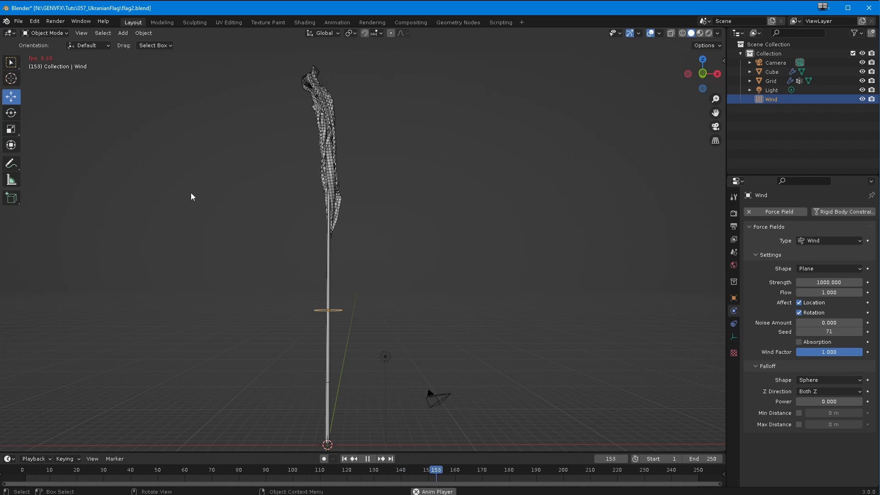
{"action": "left_click", "coordinate": [13, 114]}
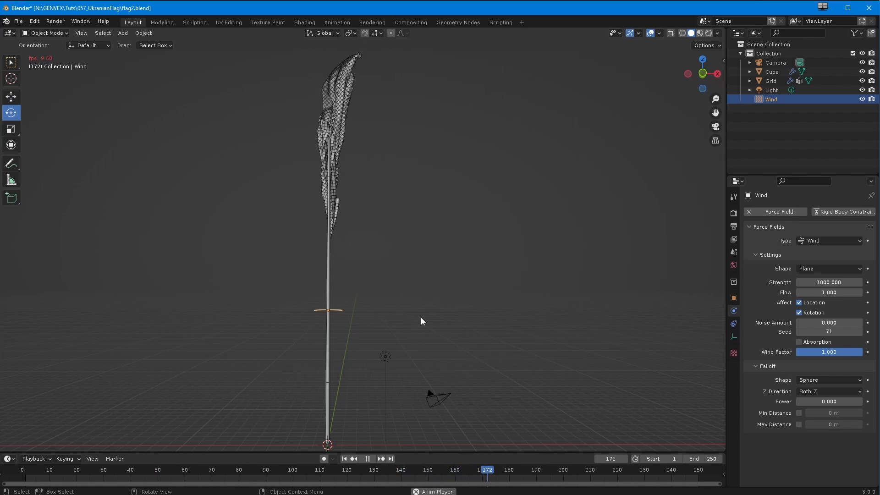
{"action": "left_click", "coordinate": [368, 458]}
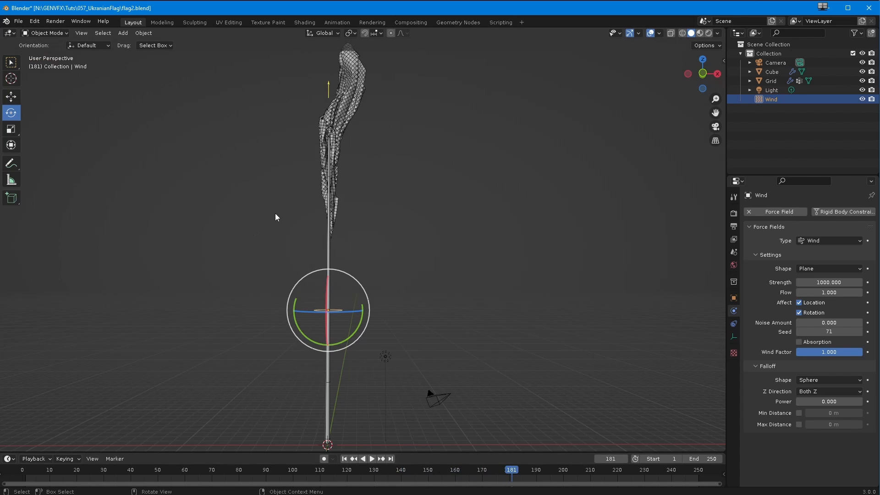
{"action": "left_click", "coordinate": [344, 459]}
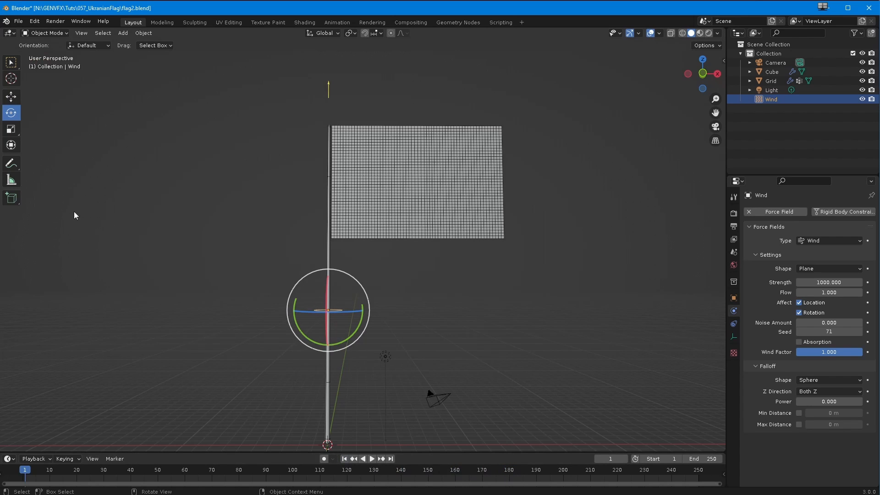
Keep the wind's falloff Z Direction at Both Z and set its Shape to Line.
{"action": "left_click", "coordinate": [808, 393]}
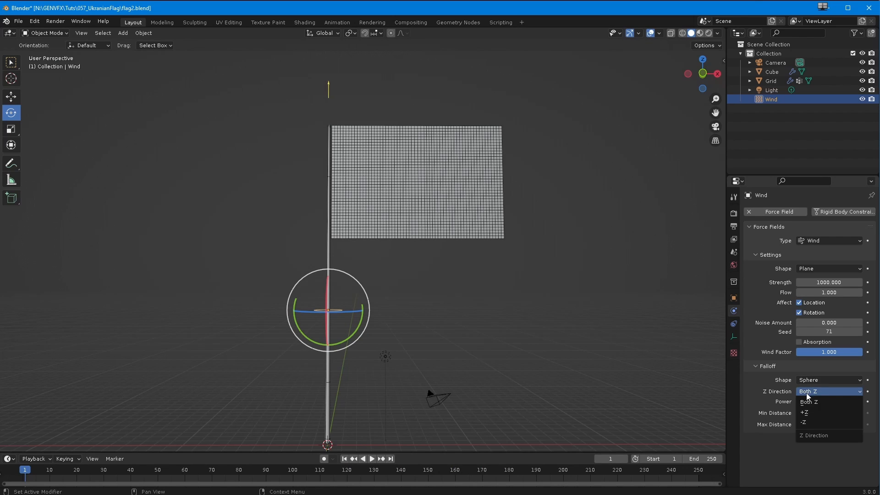
{"action": "left_click", "coordinate": [807, 397]}
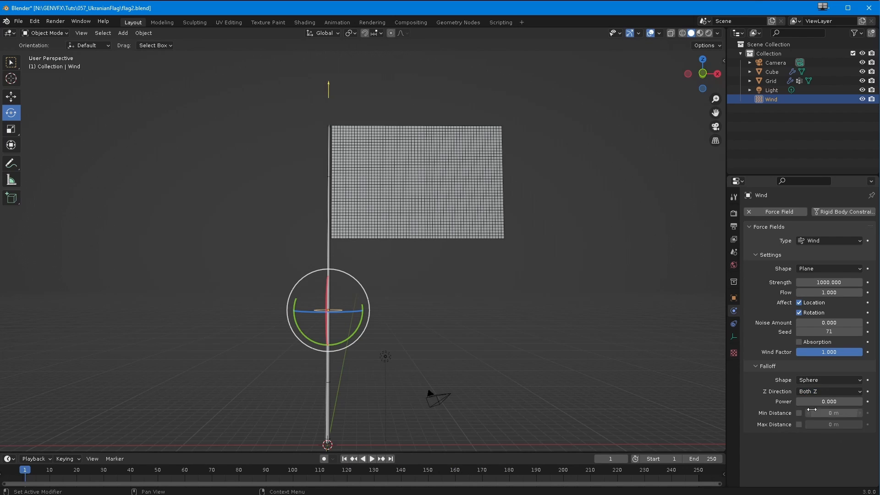
{"action": "left_click", "coordinate": [817, 271]}
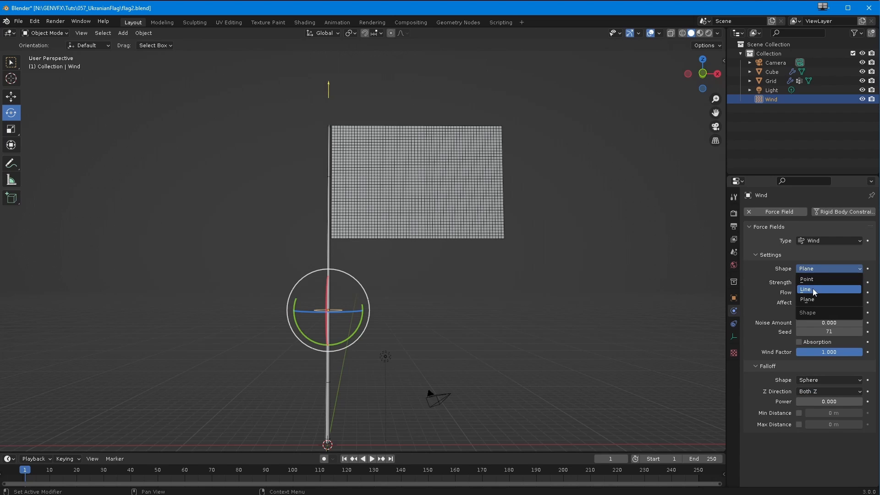
{"action": "left_click", "coordinate": [814, 290]}
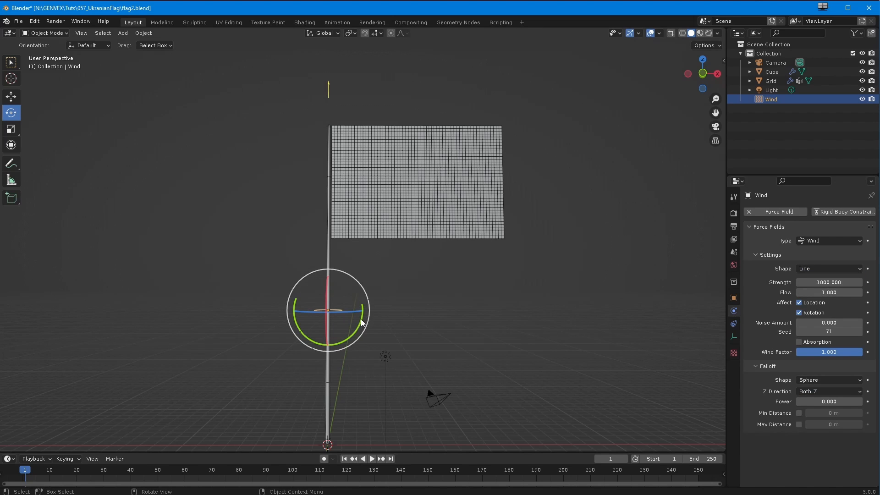
Rotate the wind about 88.5° around Y so it points at the flag, and move it out to the pole's far side, near flag height.
{"action": "left_click_drag", "start_coordinate": [361, 322], "coordinate": [352, 335]}
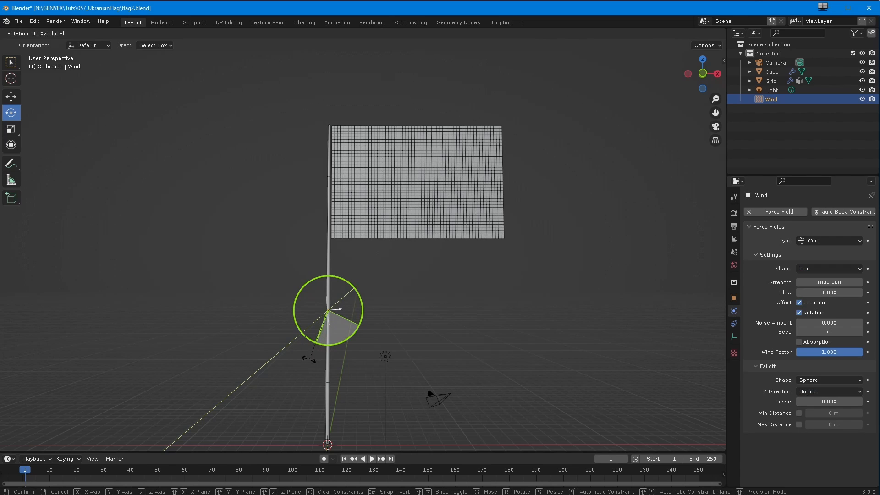
{"action": "left_click_drag", "start_coordinate": [306, 358], "coordinate": [306, 360]}
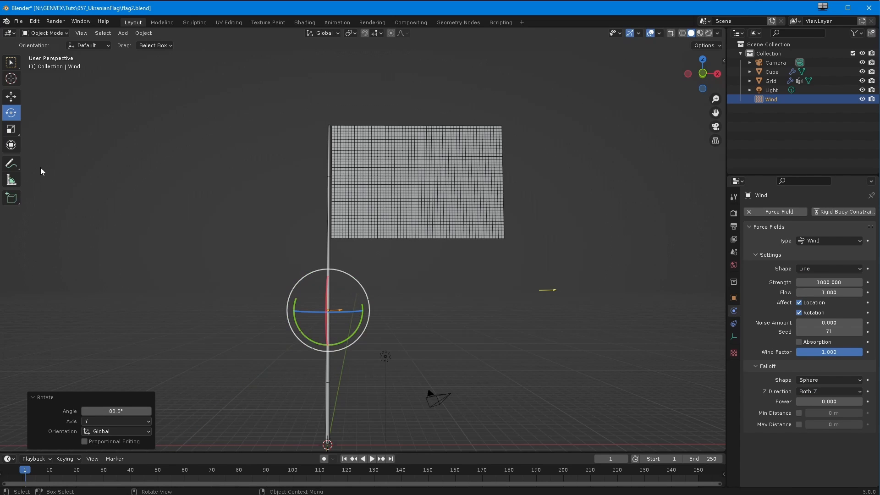
{"action": "left_click", "coordinate": [11, 97]}
{"action": "left_click_drag", "start_coordinate": [328, 302], "coordinate": [244, 251]}
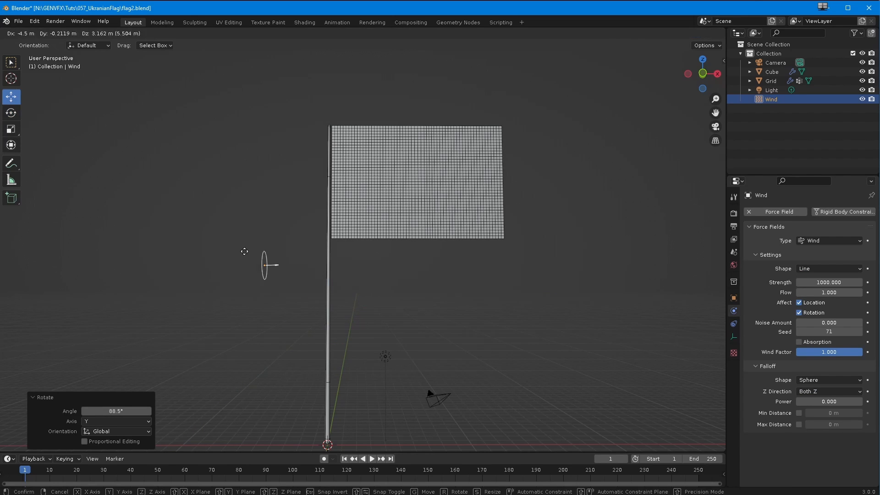
{"action": "left_click_drag", "start_coordinate": [176, 198], "coordinate": [176, 197]}
Play the simulation to check how the sideways wind moves the flag, and pause around frame 199.
{"action": "left_click", "coordinate": [370, 459]}
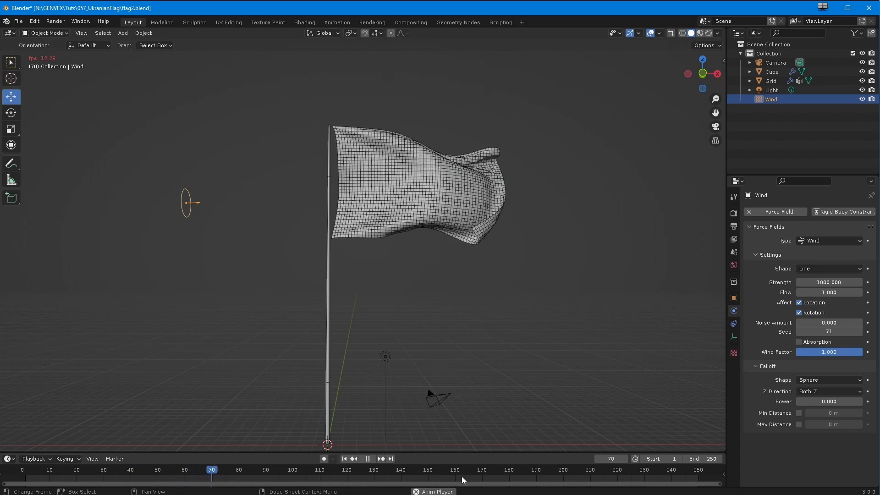
{"action": "scroll", "coordinate": [387, 356], "scroll_direction": "up", "scroll_amount": 2}
{"action": "middle_click_drag", "start_coordinate": [352, 355], "coordinate": [376, 370]}
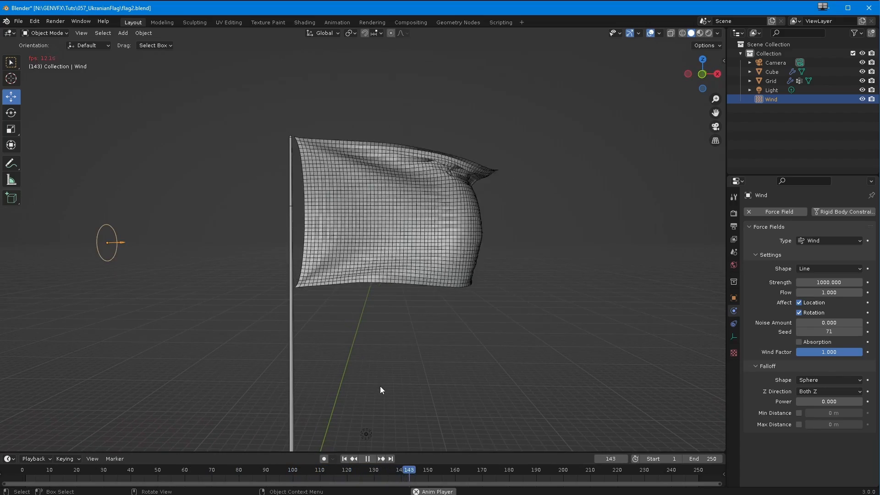
{"action": "left_click", "coordinate": [12, 113]}
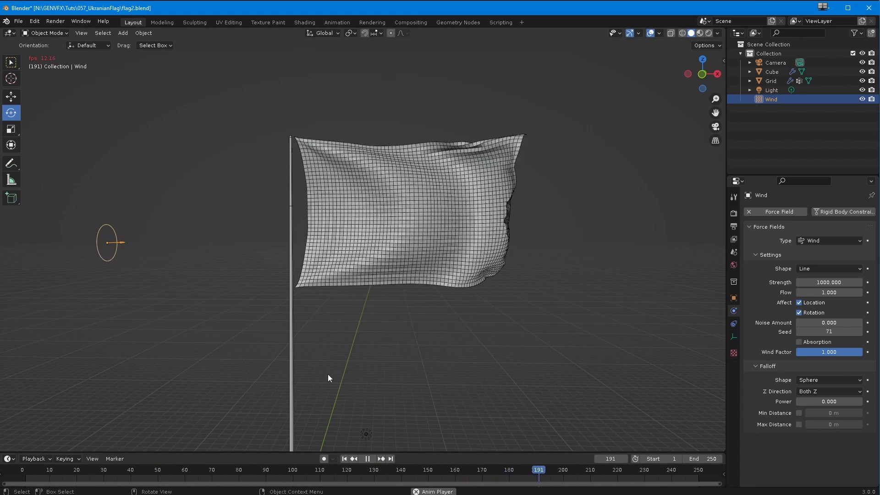
{"action": "left_click", "coordinate": [367, 458]}
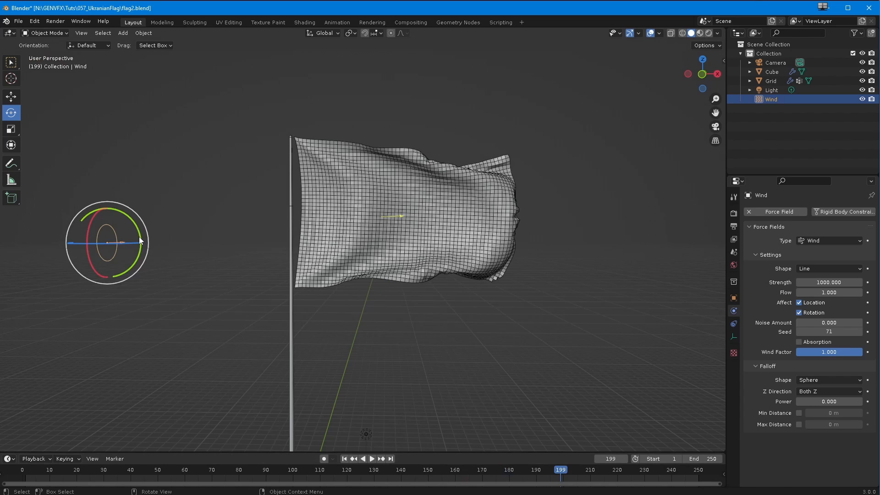
Tilt the wind about -4.38° around Y, and set its Strength to 500 and Noise Amount to 0.5.
{"action": "left_click_drag", "start_coordinate": [141, 236], "coordinate": [140, 231]}
{"action": "type", "text": "500"}
{"action": "key", "text": "Return"}
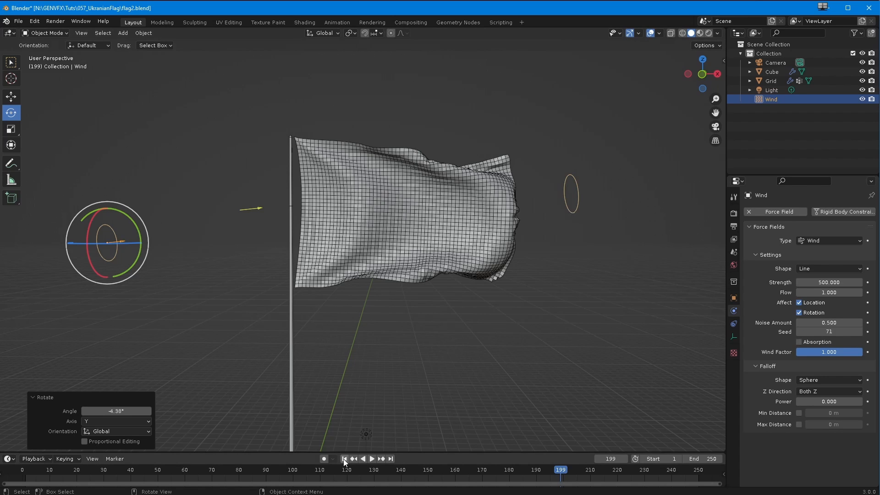
Replay the simulation from frame 1 to check the flag's waving in the weaker, noisier wind.
{"action": "left_click", "coordinate": [344, 459]}
{"action": "left_click", "coordinate": [371, 459]}
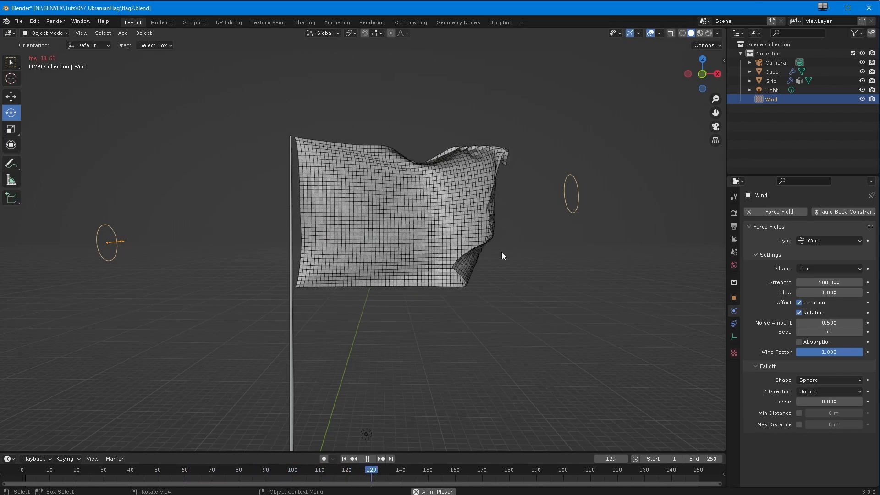
Try a wind Noise Amount of 1 while the simulation plays.
{"action": "double_click", "coordinate": [820, 323]}
{"action": "type", "text": "1"}
{"action": "key", "text": "Return"}
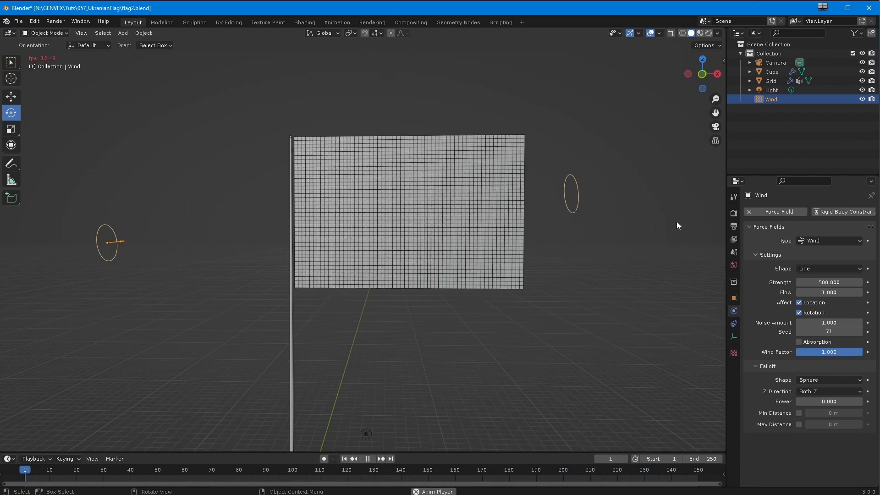
Set the wind's Noise Amount to 5 and Strength to 250, checking the waving in playback before pausing around frame 180.
{"action": "double_click", "coordinate": [820, 323]}
{"action": "type", "text": "5"}
{"action": "key", "text": "Return"}
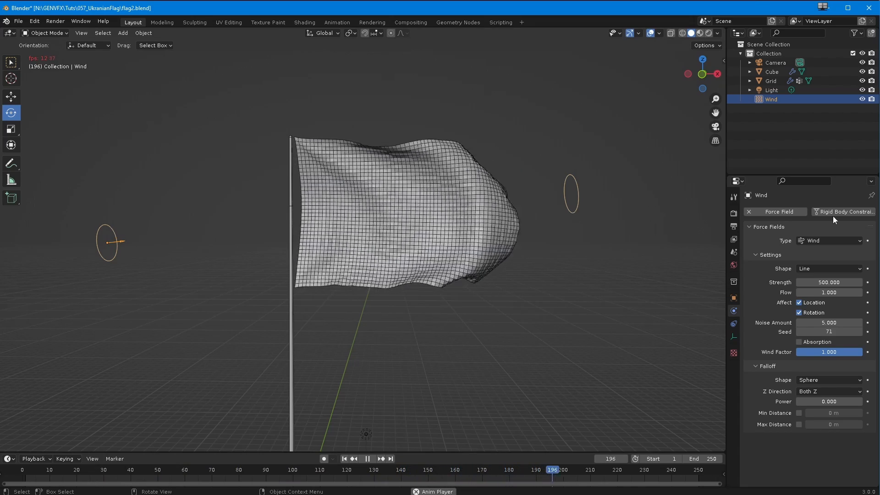
{"action": "left_click", "coordinate": [808, 280]}
{"action": "type", "text": "250"}
{"action": "key", "text": "Return"}
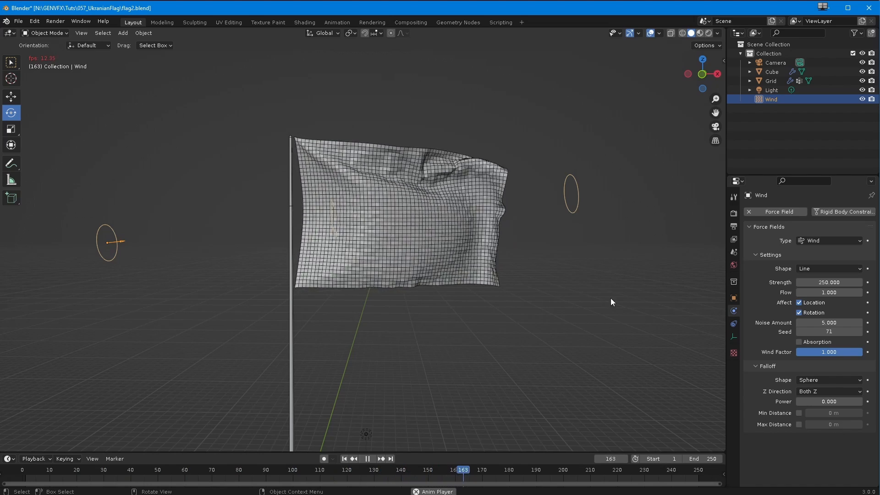
{"action": "key", "text": "space"}
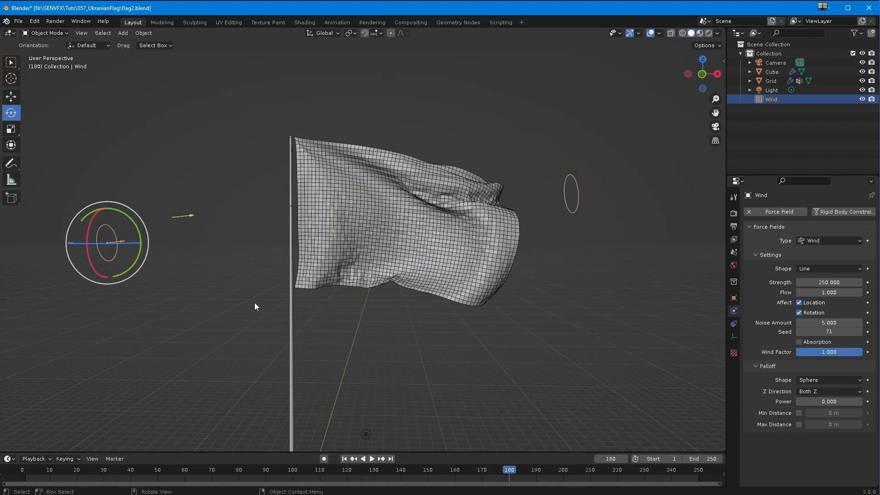
Apply smooth shading to the flag and save the file.
{"action": "left_click", "coordinate": [370, 224]}
{"action": "left_click", "coordinate": [142, 34]}
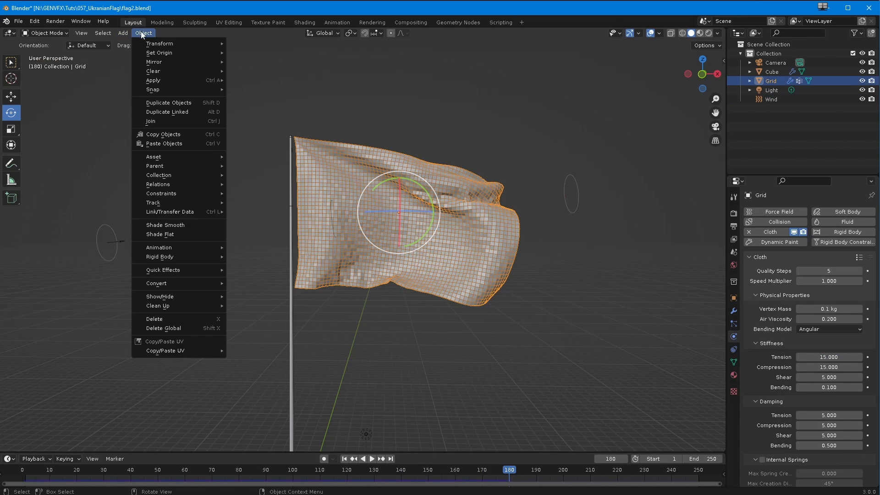
{"action": "left_click", "coordinate": [169, 225]}
{"action": "left_click", "coordinate": [142, 189]}
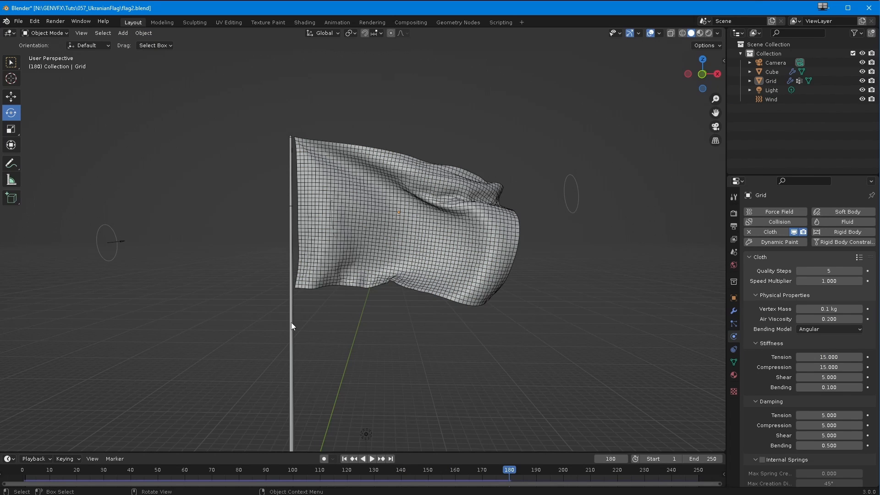
{"action": "left_click", "coordinate": [18, 22]}
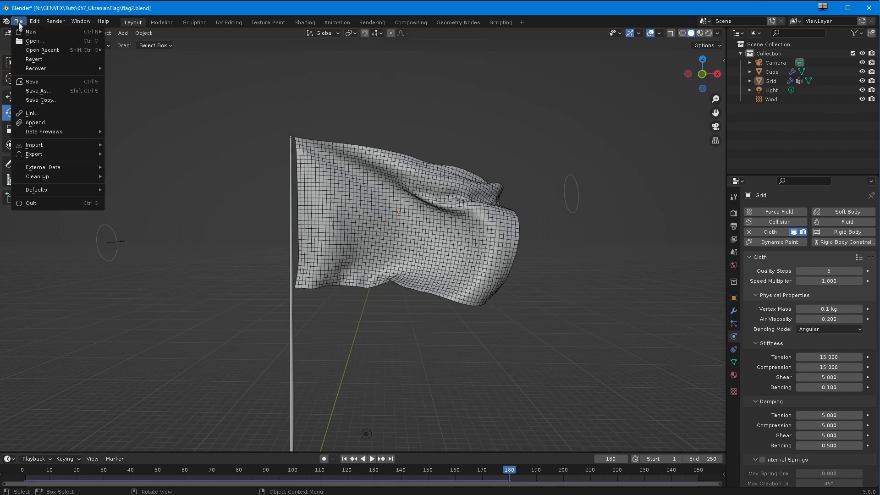
{"action": "left_click", "coordinate": [33, 82]}
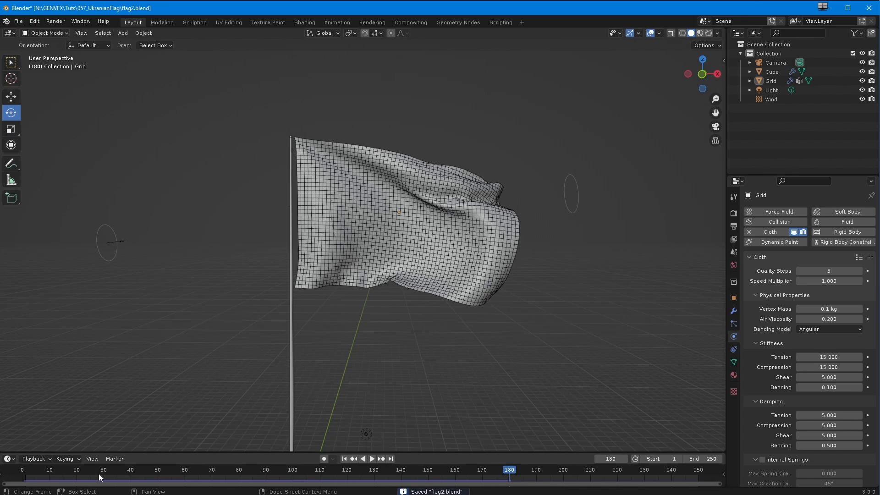
Scrub through the timeline to check the flag's motion, and return to frame 1.
{"action": "left_click_drag", "start_coordinate": [100, 472], "coordinate": [164, 469]}
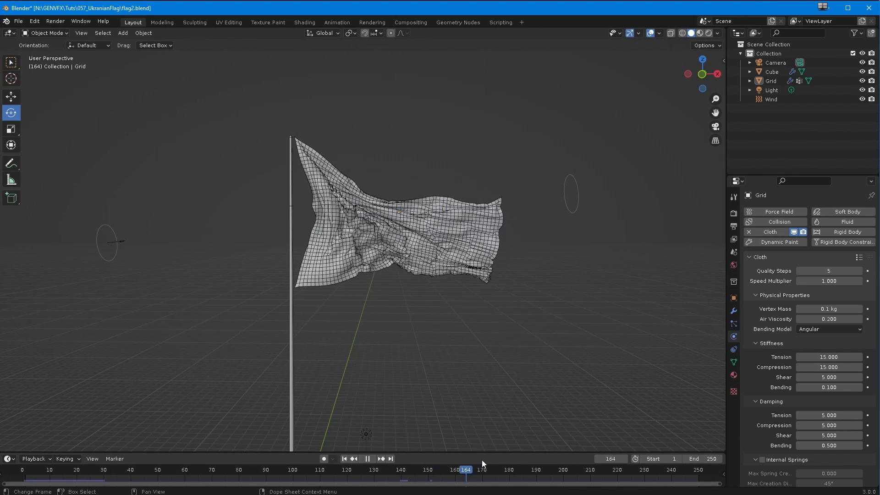
{"action": "left_click", "coordinate": [388, 475]}
{"action": "left_click_drag", "start_coordinate": [390, 478], "coordinate": [323, 479]}
{"action": "left_click", "coordinate": [345, 459]}
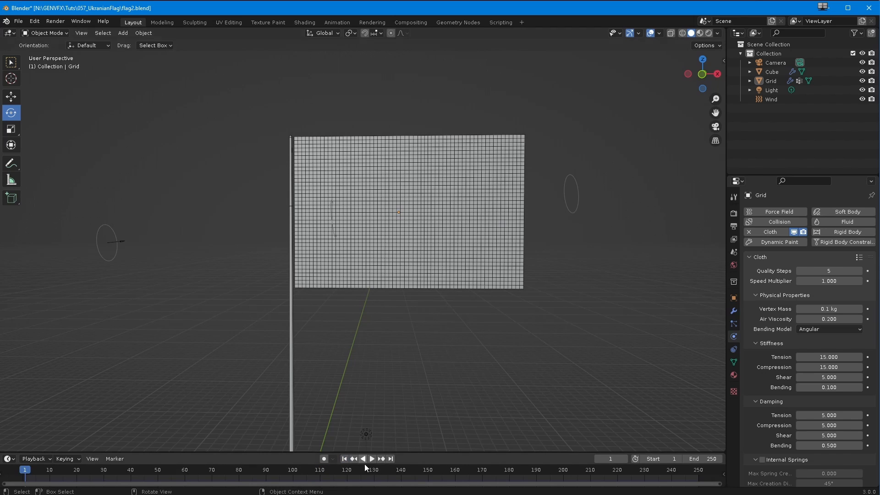
Add a Subdivision Surface modifier to the flag, placed above the Cloth modifier, with Optimal Display off.
{"action": "left_click", "coordinate": [489, 286]}
{"action": "scroll", "coordinate": [766, 408], "scroll_direction": "down", "scroll_amount": 10}
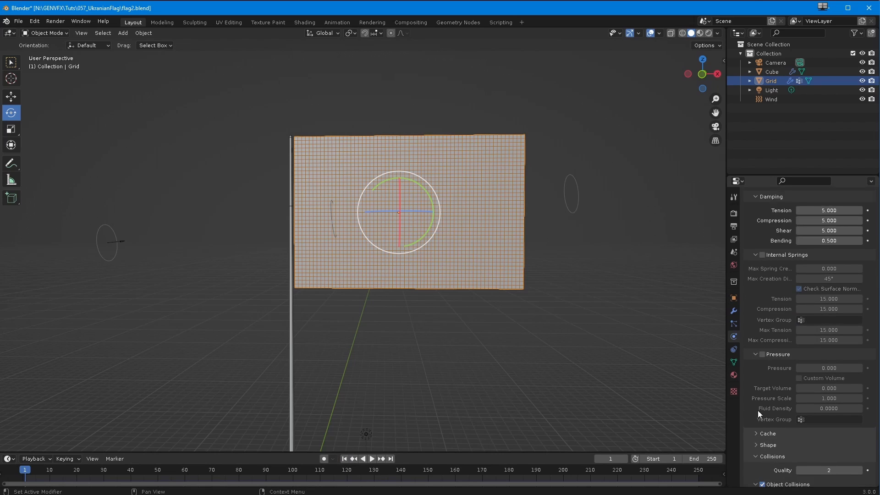
{"action": "left_click", "coordinate": [755, 401]}
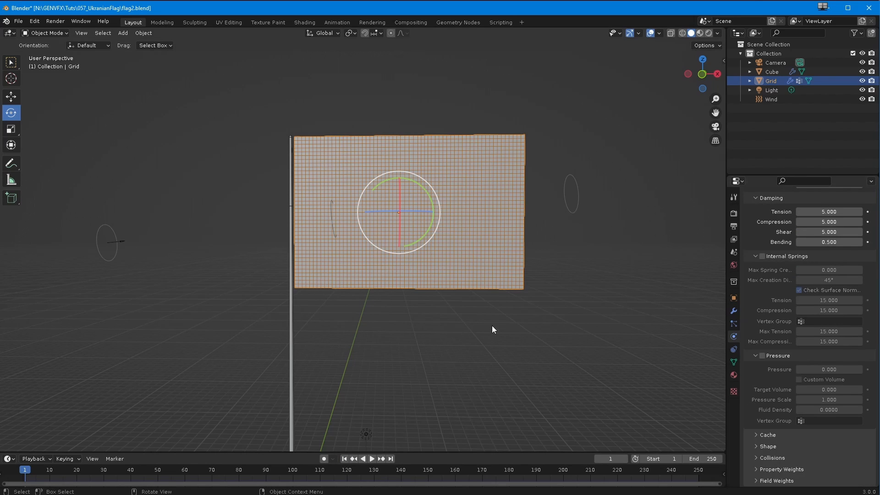
{"action": "left_click", "coordinate": [733, 311]}
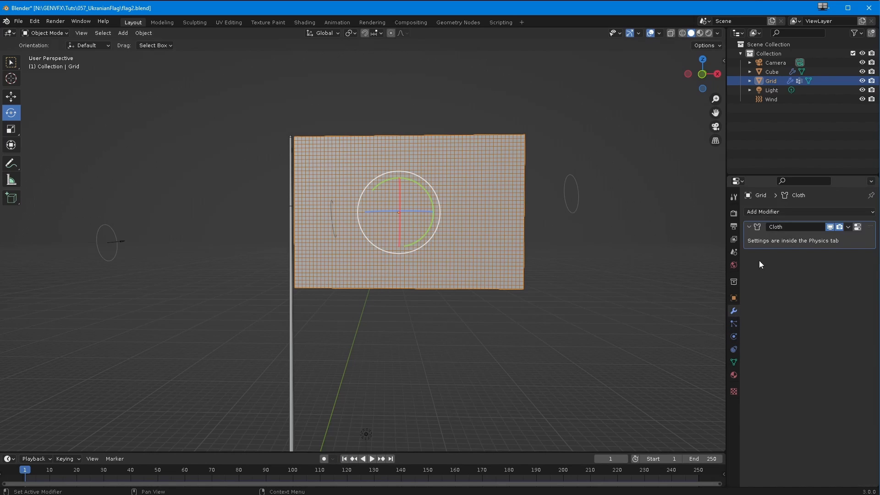
{"action": "left_click", "coordinate": [768, 212]}
{"action": "left_click", "coordinate": [688, 379]}
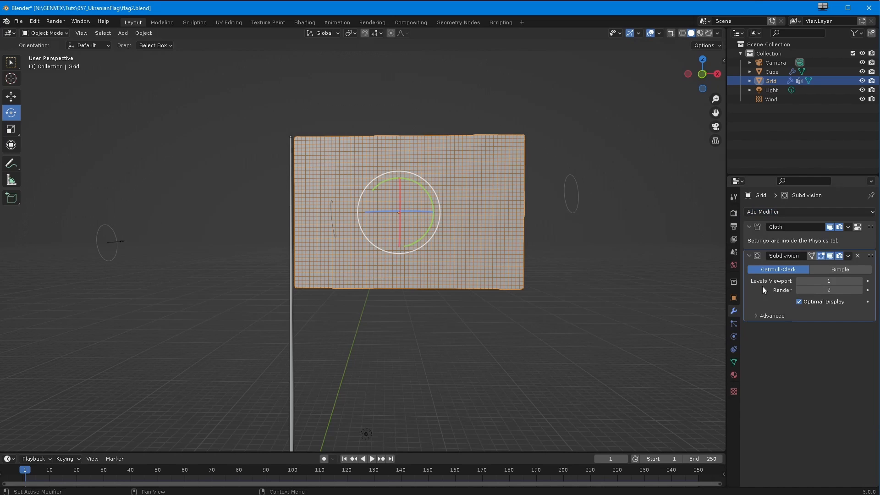
{"action": "left_click_drag", "start_coordinate": [869, 257], "coordinate": [869, 227]}
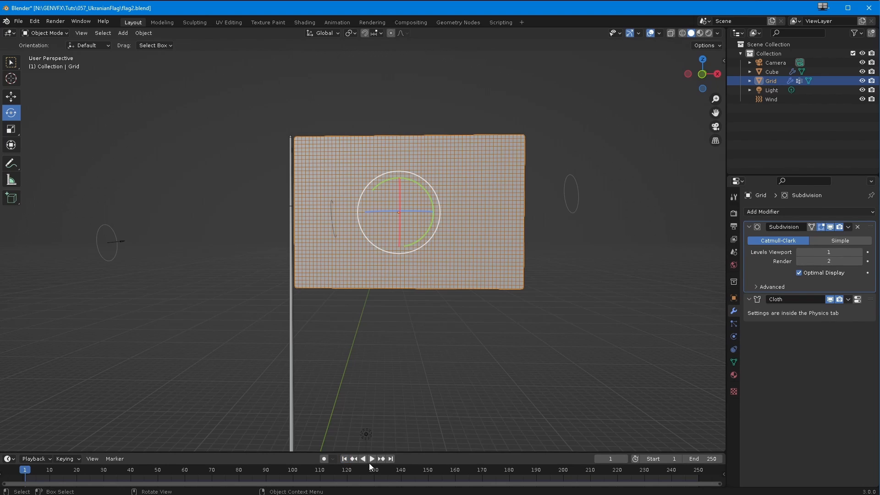
{"action": "left_click", "coordinate": [798, 273]}
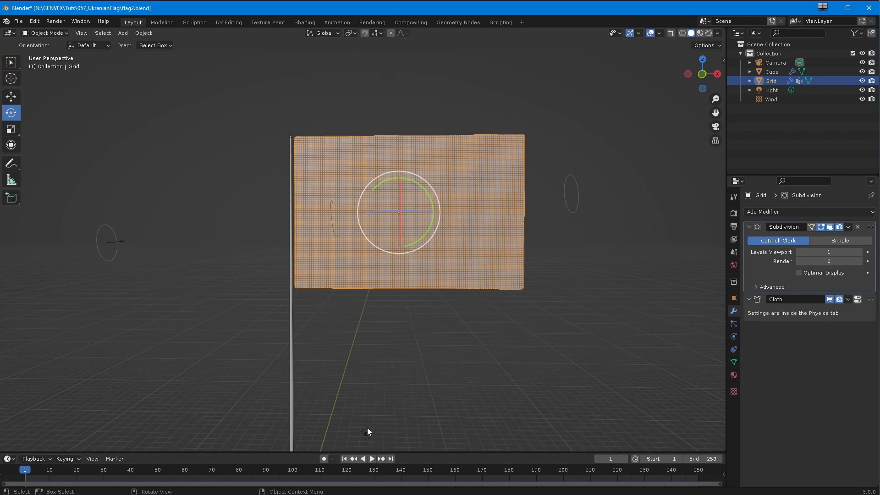
Play the simulation with subdivision ahead of the cloth, set the Render level to 1, and pause around frame 131.
{"action": "left_click", "coordinate": [373, 459]}
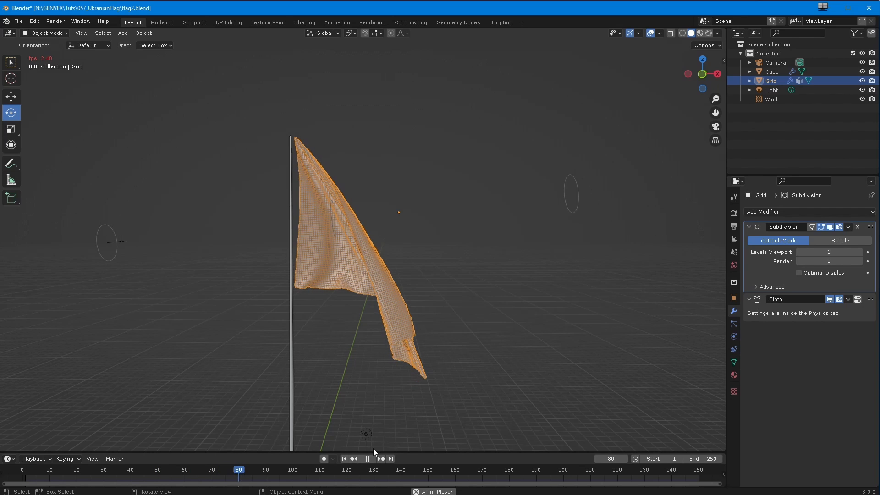
{"action": "left_click", "coordinate": [798, 262]}
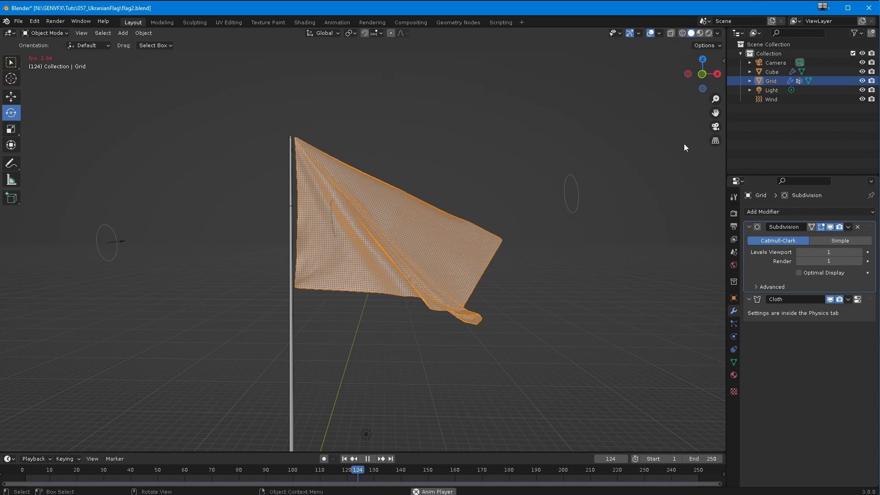
{"action": "left_click", "coordinate": [367, 458]}
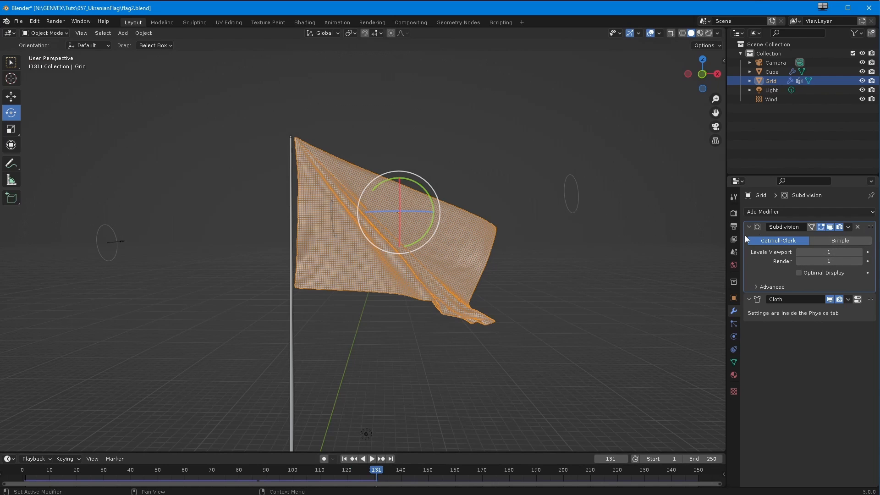
Remove the flag's Subdivision modifier and replay the simulation from frame 1 to compare, pausing around frame 46.
{"action": "left_click", "coordinate": [830, 227]}
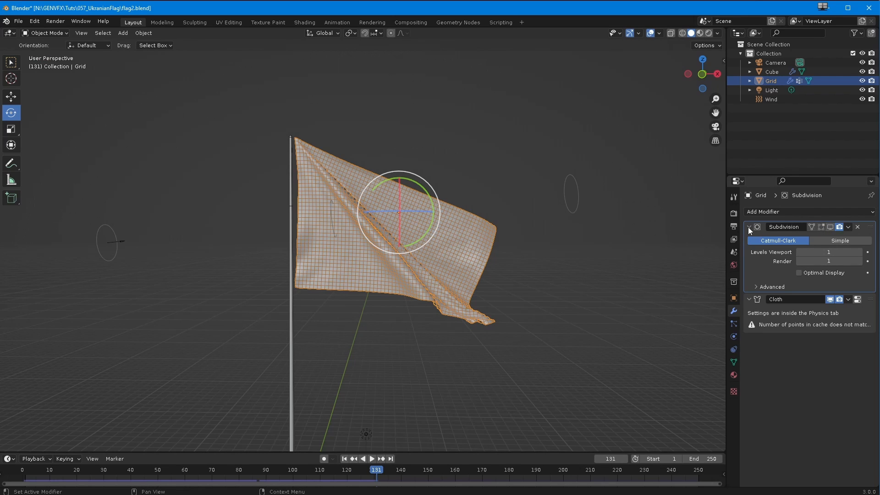
{"action": "left_click", "coordinate": [857, 226]}
{"action": "left_click", "coordinate": [354, 458]}
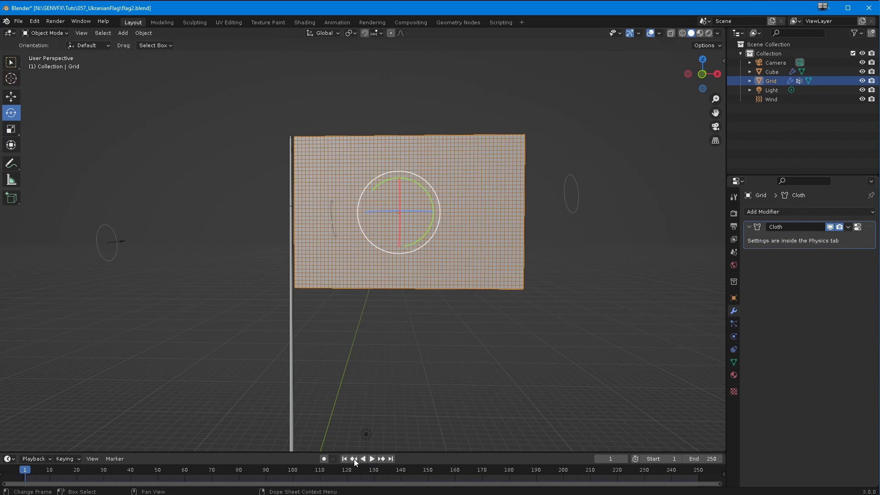
{"action": "left_click", "coordinate": [371, 458]}
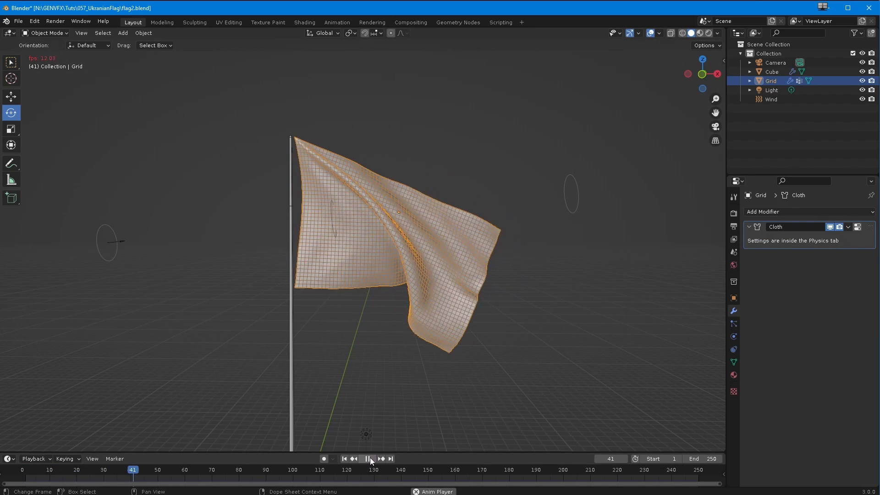
{"action": "left_click", "coordinate": [369, 457]}
Add a Subdivision Surface modifier below the flag's Cloth modifier with Optimal Display off, checking it in playback from frame 1.
{"action": "left_click", "coordinate": [766, 213]}
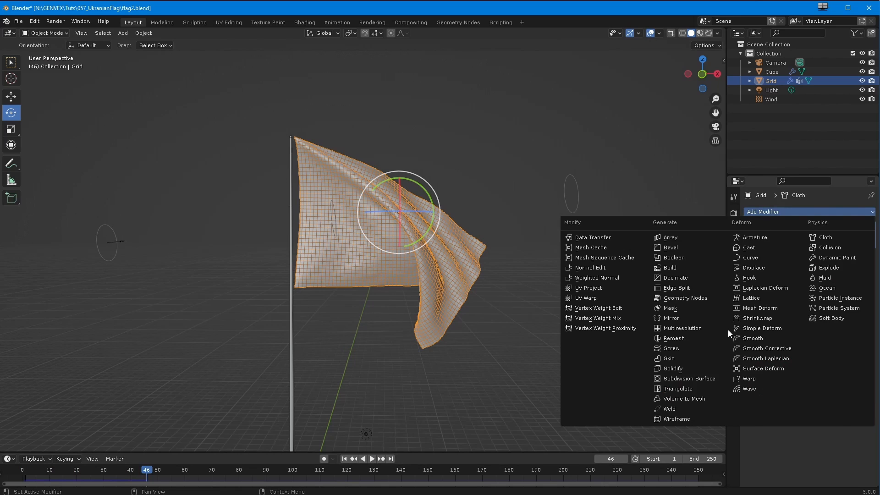
{"action": "left_click", "coordinate": [688, 379]}
{"action": "key", "text": "shift+Left"}
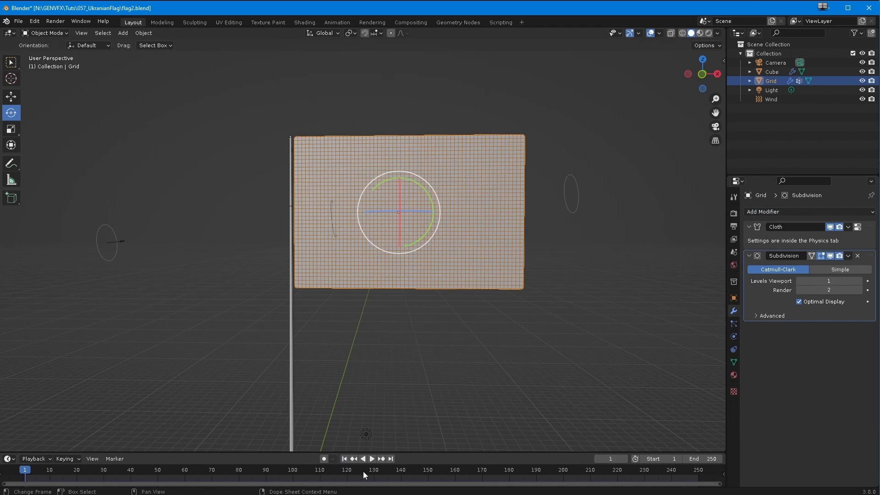
{"action": "left_click", "coordinate": [372, 459]}
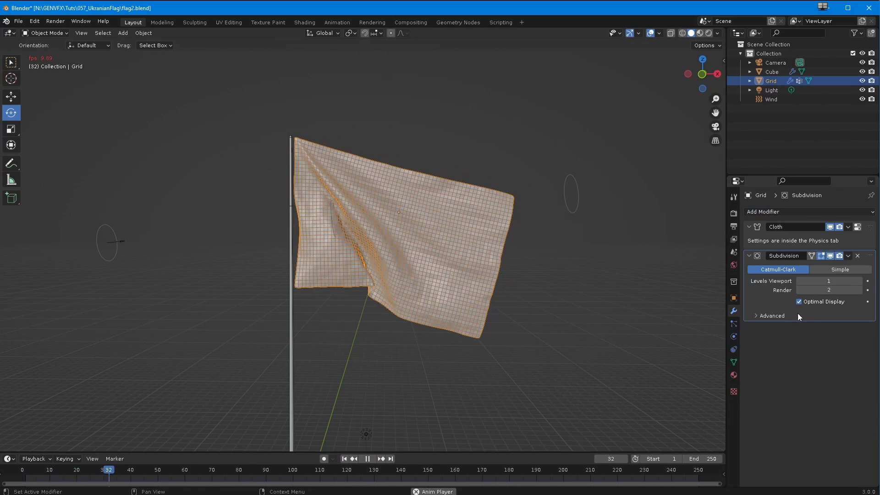
{"action": "left_click", "coordinate": [798, 302]}
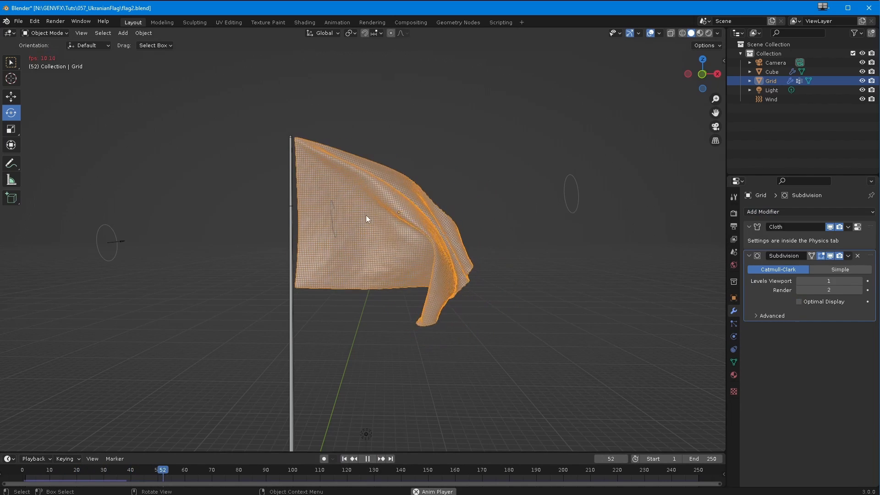
{"action": "left_click", "coordinate": [368, 459]}
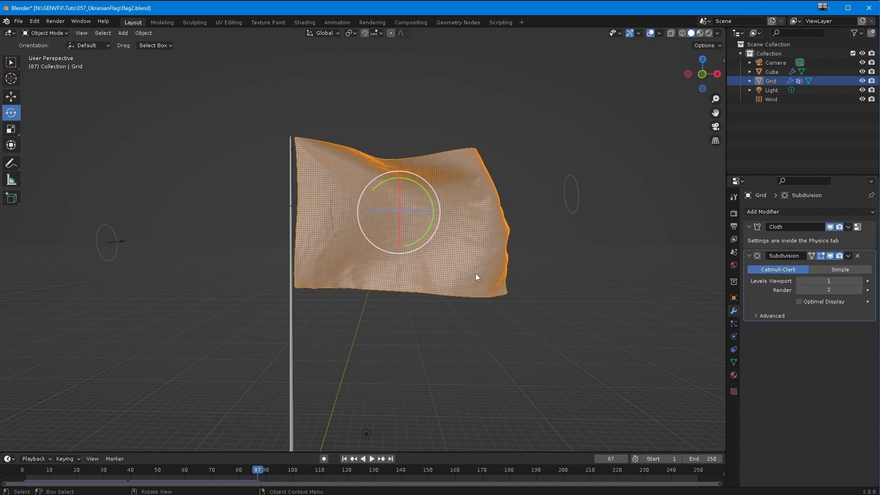
Bake the flag's cloth simulation cache.
{"action": "left_click", "coordinate": [734, 336]}
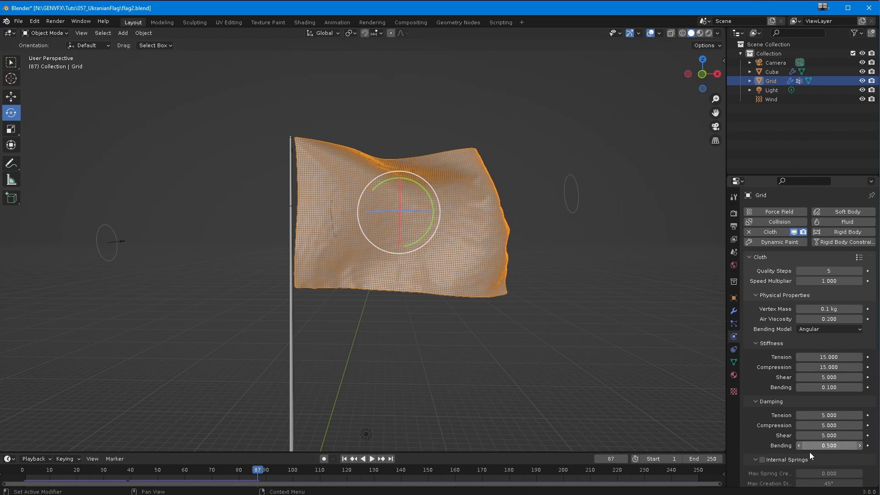
{"action": "scroll", "coordinate": [779, 403], "scroll_direction": "down", "scroll_amount": 5}
{"action": "scroll", "coordinate": [755, 394], "scroll_direction": "down", "scroll_amount": 4}
{"action": "left_click", "coordinate": [763, 435]}
{"action": "scroll", "coordinate": [750, 375], "scroll_direction": "down", "scroll_amount": 8}
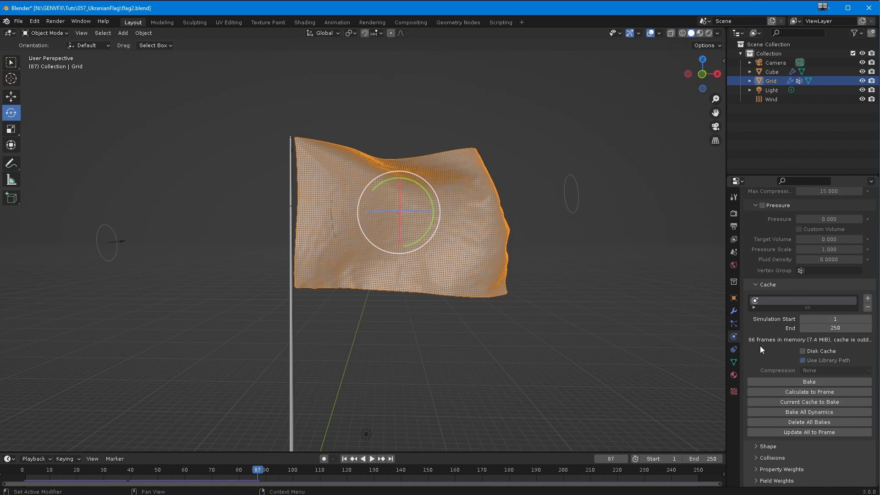
{"action": "left_click", "coordinate": [790, 382]}
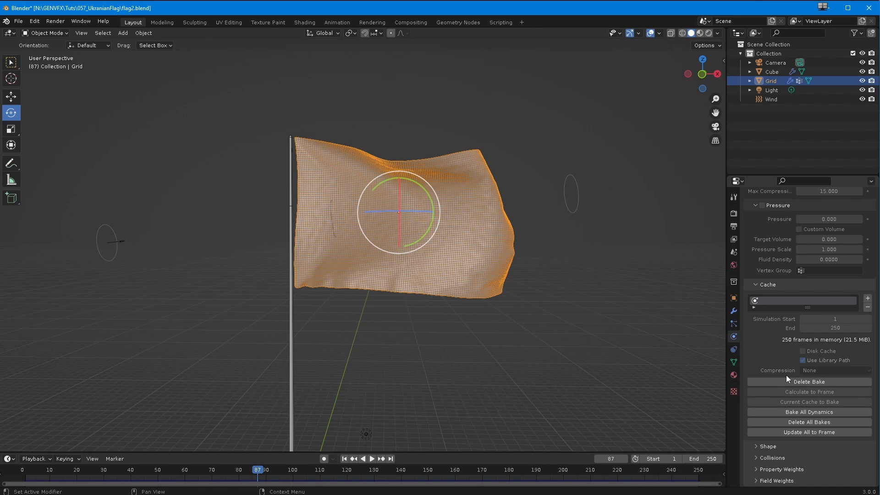
Play the baked simulation from frame 1 to review the flag's waving, and pause at frame 151.
{"action": "left_click", "coordinate": [344, 459]}
{"action": "left_click", "coordinate": [372, 459]}
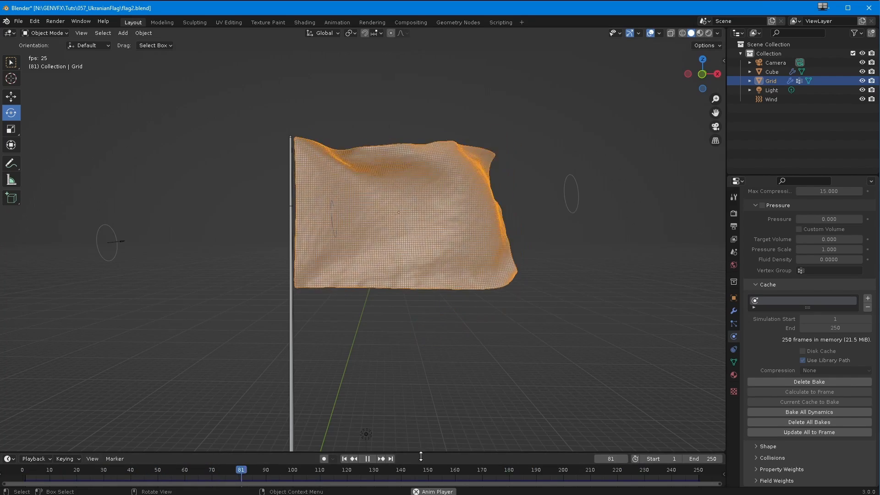
{"action": "left_click", "coordinate": [367, 460]}
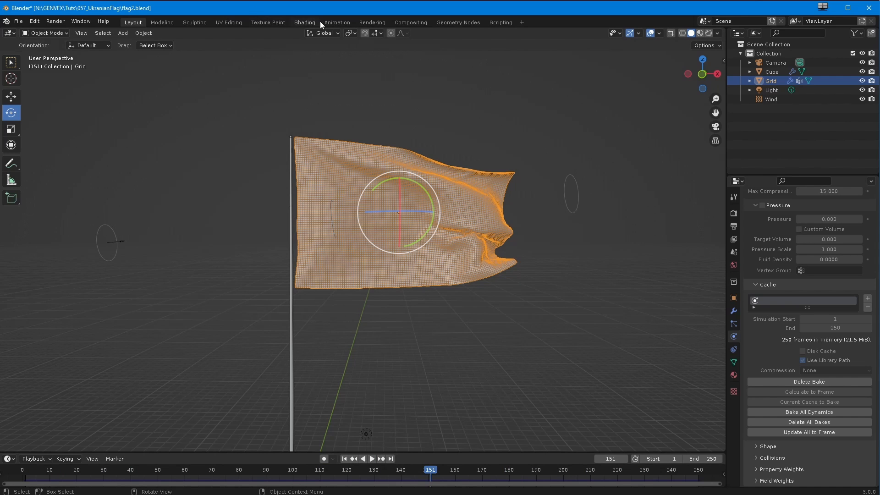
Switch to the Shading workspace and look through the scene camera.
{"action": "left_click", "coordinate": [306, 22]}
{"action": "scroll", "coordinate": [386, 194], "scroll_direction": "down", "scroll_amount": 2}
{"action": "middle_click_drag", "start_coordinate": [381, 88], "coordinate": [381, 266], "text": "shift"}
{"action": "middle_click_drag", "start_coordinate": [390, 169], "coordinate": [268, 172], "text": "shift"}
{"action": "key", "text": "KP_0"}
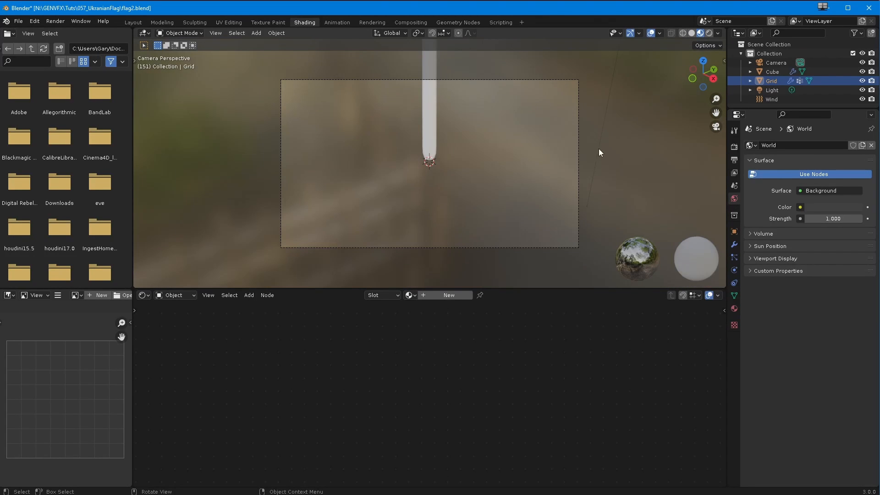
Lock the camera to the view and frame the whole flag with the upper part of the pole in the shot.
{"action": "key", "text": "n"}
{"action": "left_click", "coordinate": [718, 109]}
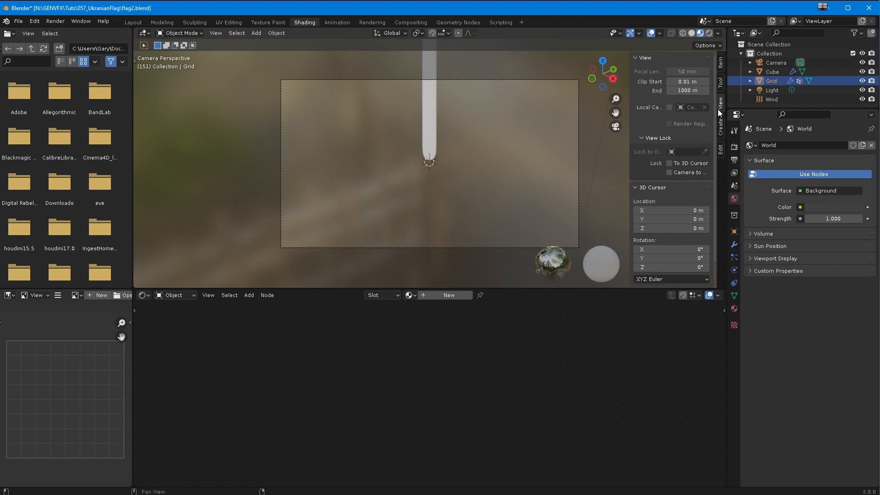
{"action": "left_click", "coordinate": [669, 172]}
{"action": "scroll", "coordinate": [431, 224], "scroll_direction": "down", "scroll_amount": 3}
{"action": "middle_click_drag", "start_coordinate": [415, 188], "coordinate": [367, 224], "text": "shift"}
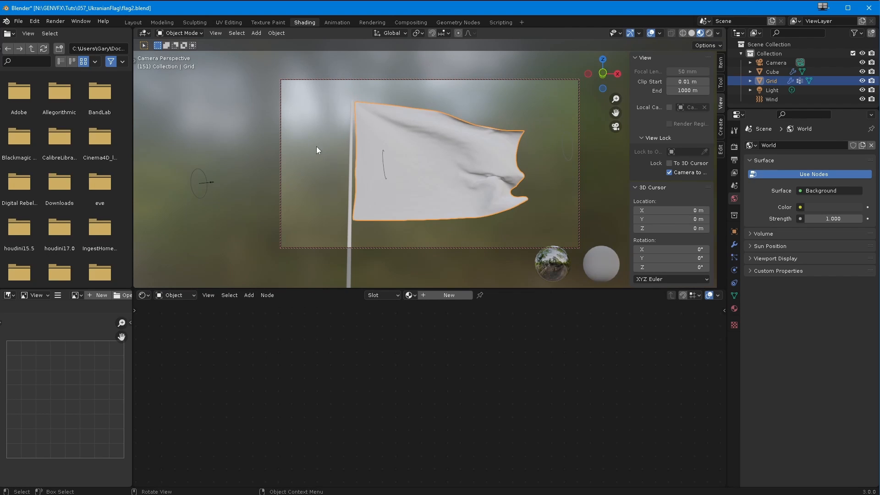
Pull the camera back slightly and set the pole material's metallic to about 0.46, roughness to about 0.155 and specular to about 0.92.
{"action": "middle_click_drag", "start_coordinate": [393, 195], "coordinate": [359, 216], "text": "ctrl"}
{"action": "left_click", "coordinate": [358, 219]}
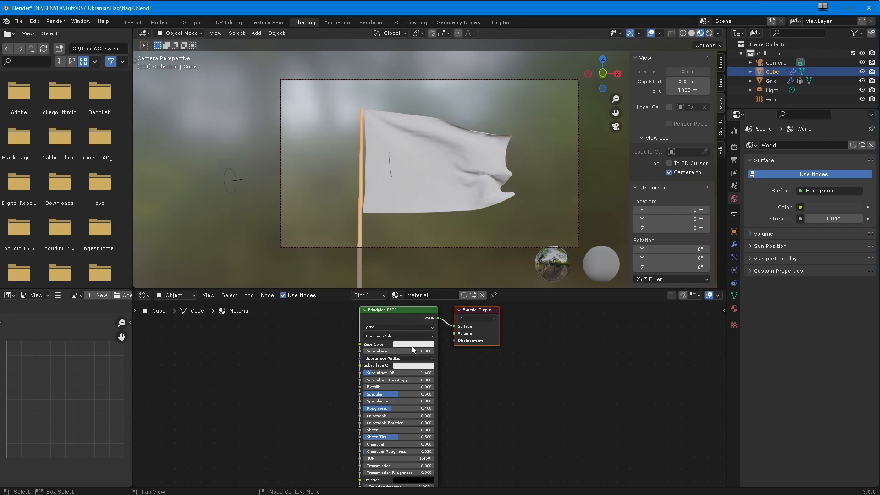
{"action": "left_click_drag", "start_coordinate": [376, 388], "coordinate": [378, 388]}
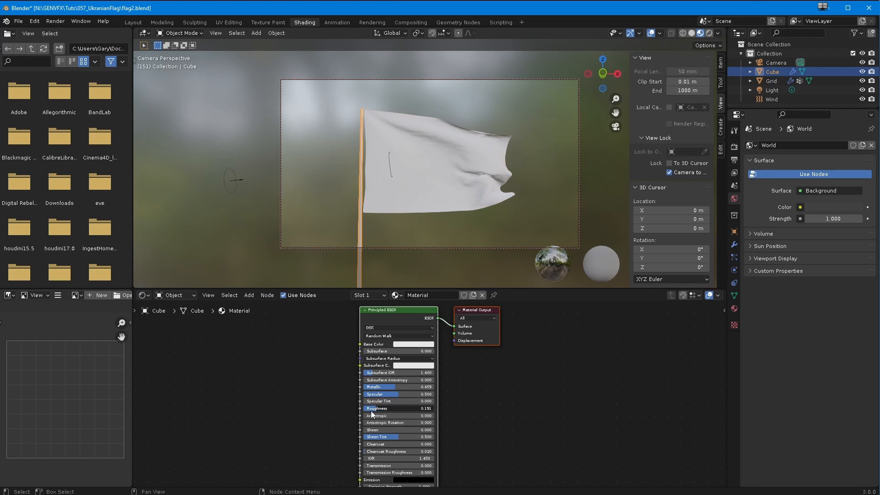
{"action": "left_click_drag", "start_coordinate": [370, 409], "coordinate": [430, 394]}
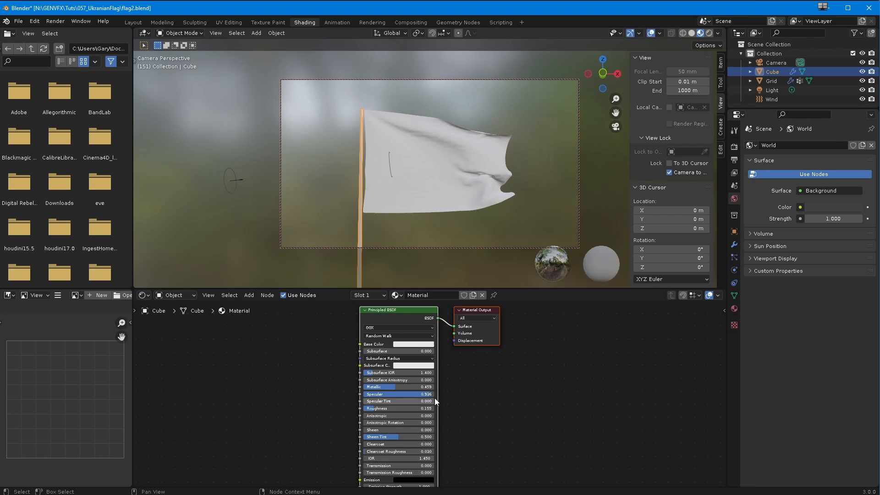
{"action": "left_click", "coordinate": [286, 356]}
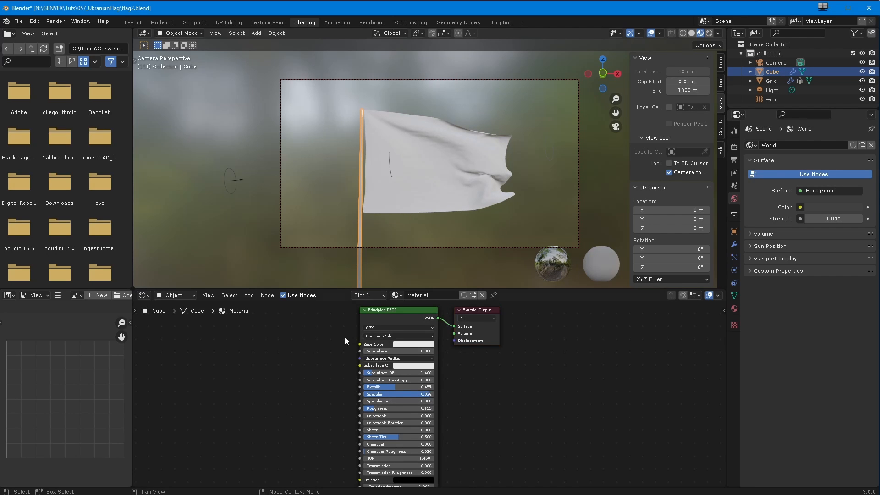
Select the light, unlock the camera from the view, and show the whole scene in rendered viewport shading.
{"action": "left_click", "coordinate": [766, 90]}
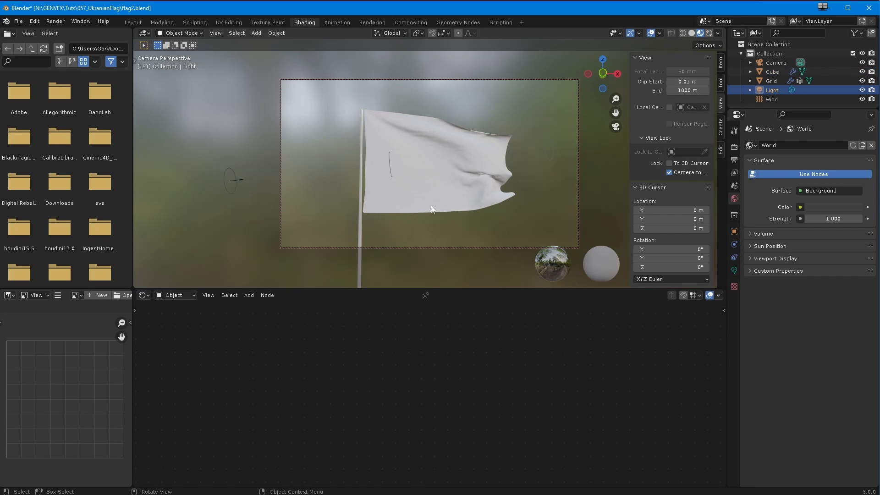
{"action": "left_click", "coordinate": [670, 173]}
{"action": "middle_click_drag", "start_coordinate": [404, 211], "coordinate": [365, 212]}
{"action": "scroll", "coordinate": [348, 257], "scroll_direction": "down", "scroll_amount": 5}
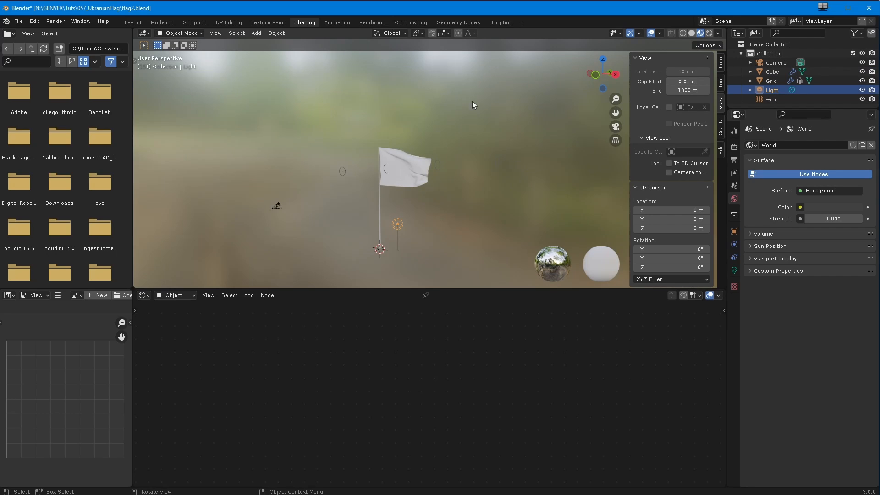
{"action": "left_click", "coordinate": [709, 33]}
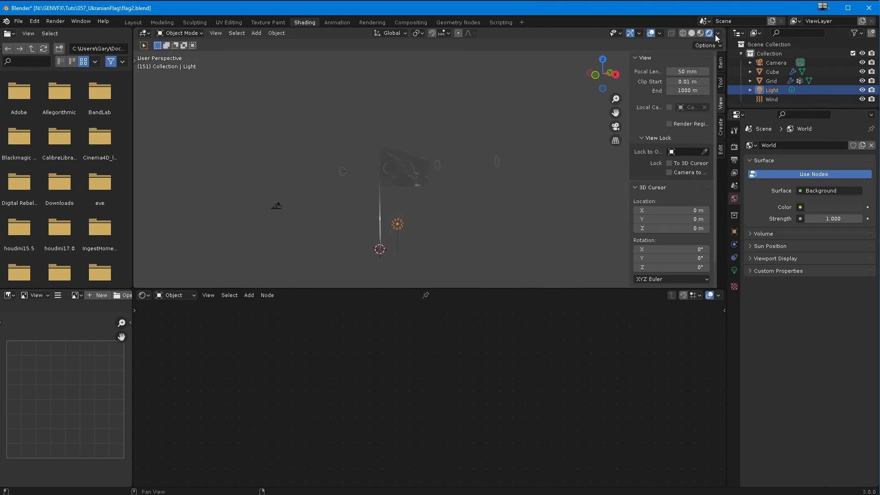
{"action": "left_click", "coordinate": [717, 33]}
{"action": "left_click", "coordinate": [666, 78]}
{"action": "left_click", "coordinate": [665, 89]}
{"action": "left_click", "coordinate": [666, 78]}
{"action": "left_click", "coordinate": [665, 88]}
Use an Environment Texture as the world's background color and load umhlanga_sunrise_4k.exr from N:\IMAGES into it.
{"action": "left_click", "coordinate": [801, 208]}
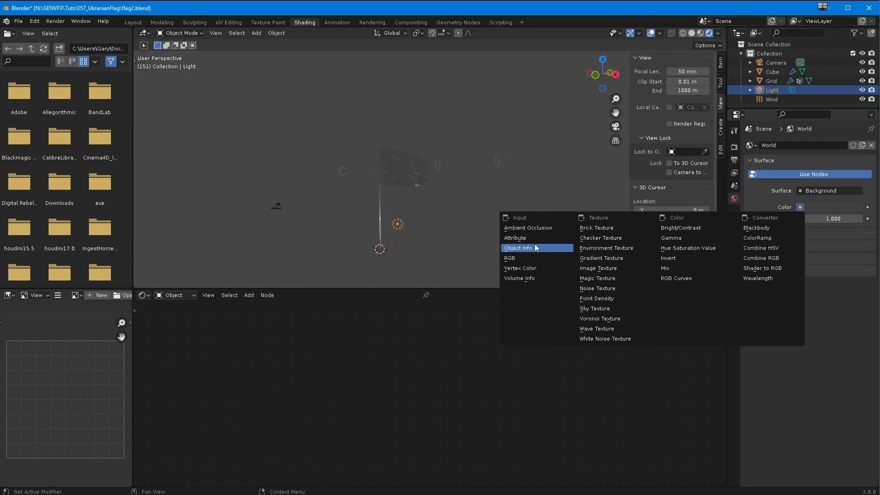
{"action": "left_click", "coordinate": [597, 252]}
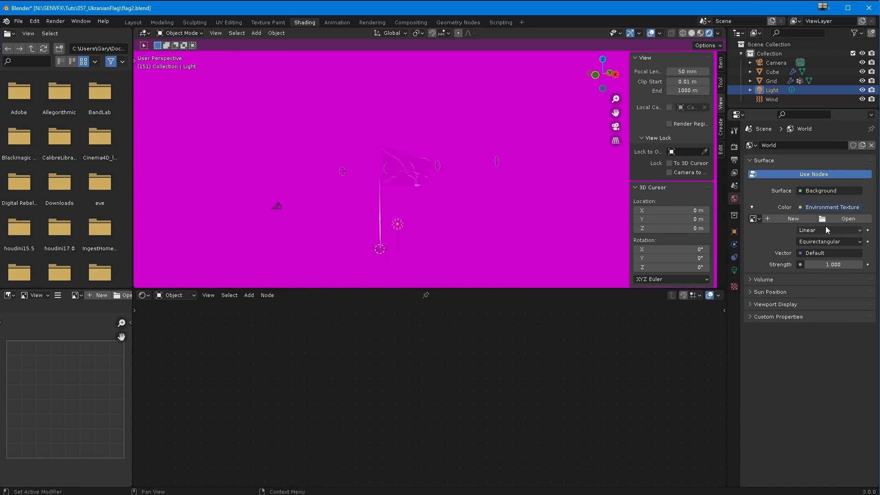
{"action": "left_click", "coordinate": [846, 219]}
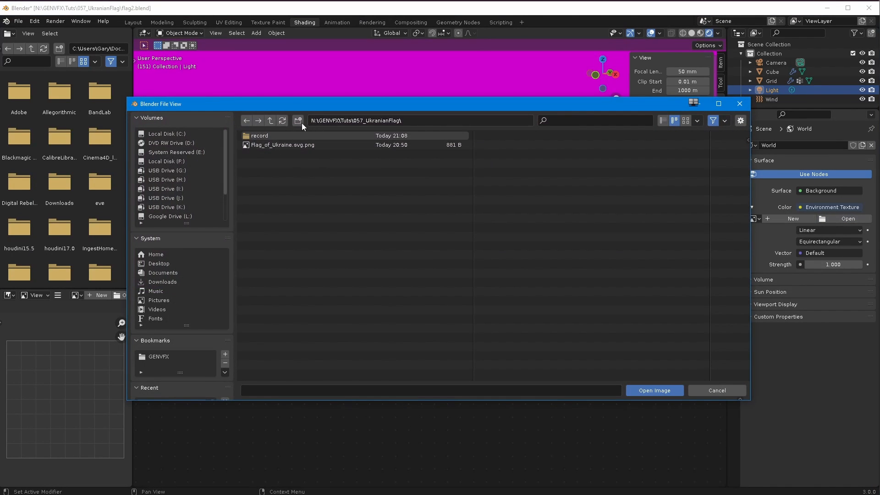
{"action": "left_click", "coordinate": [268, 121]}
{"action": "left_click", "coordinate": [268, 121]}
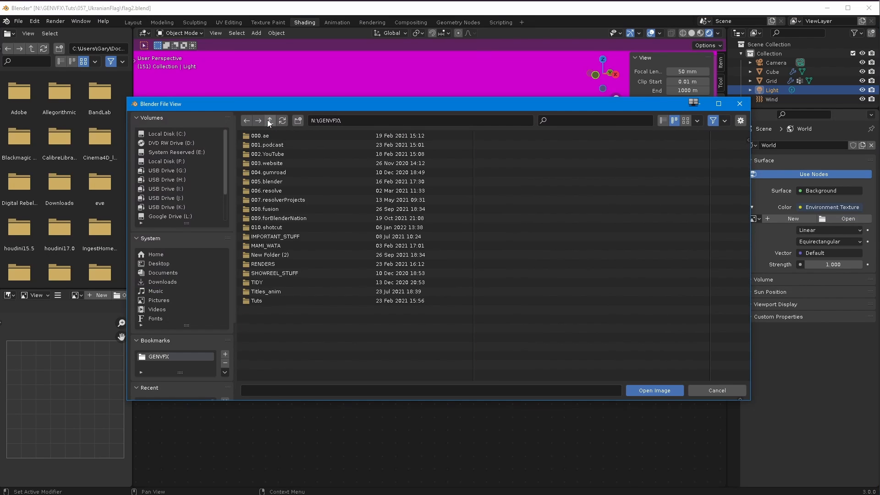
{"action": "left_click", "coordinate": [268, 120]}
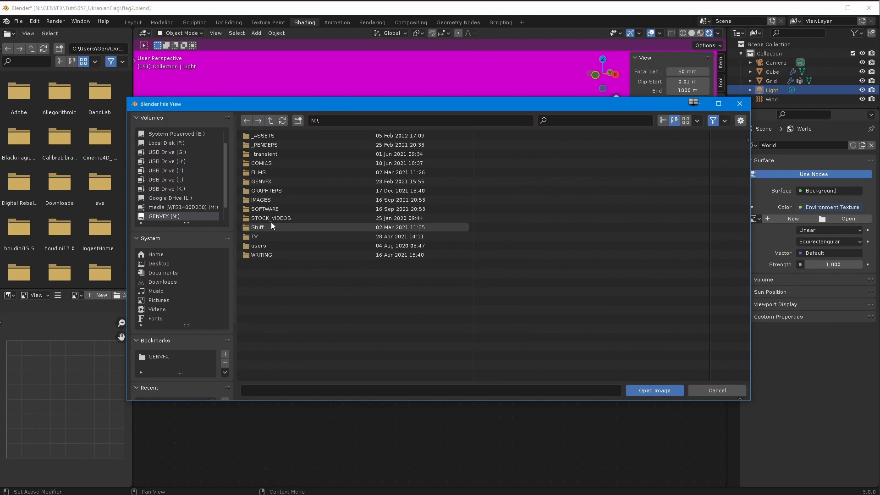
{"action": "double_click", "coordinate": [255, 200]}
{"action": "left_click", "coordinate": [284, 145]}
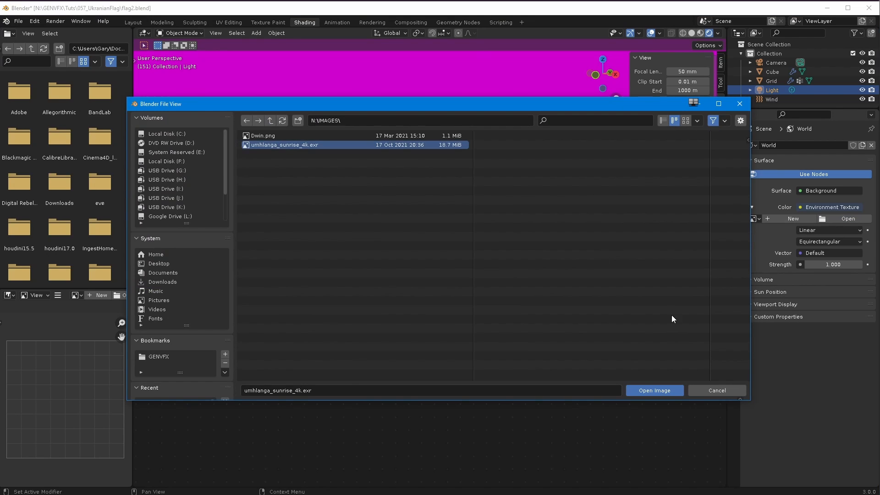
{"action": "left_click", "coordinate": [654, 390]}
Enable Ambient Occlusion, Bloom, Screen Space Reflections and Motion Blur in the Eevee render settings.
{"action": "middle_click_drag", "start_coordinate": [362, 237], "coordinate": [394, 232]}
{"action": "middle_click_drag", "start_coordinate": [394, 233], "coordinate": [398, 168], "text": "ctrl"}
{"action": "middle_click_drag", "start_coordinate": [390, 217], "coordinate": [411, 249]}
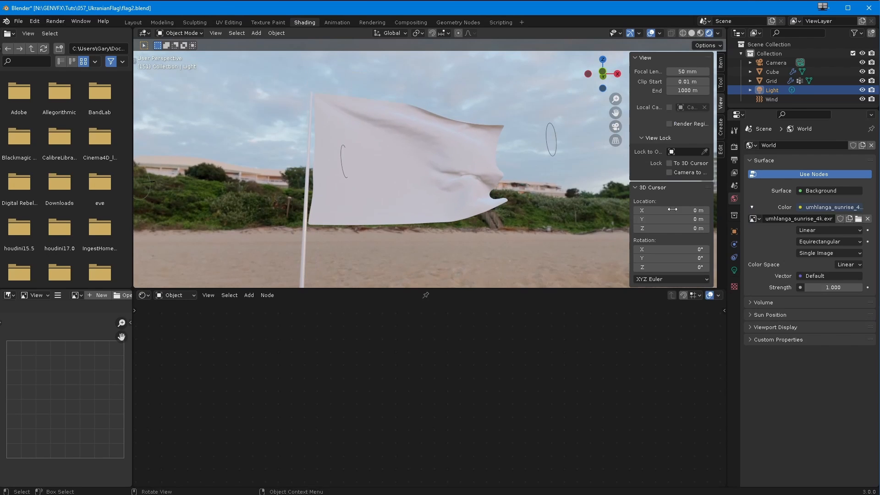
{"action": "left_click", "coordinate": [734, 147]}
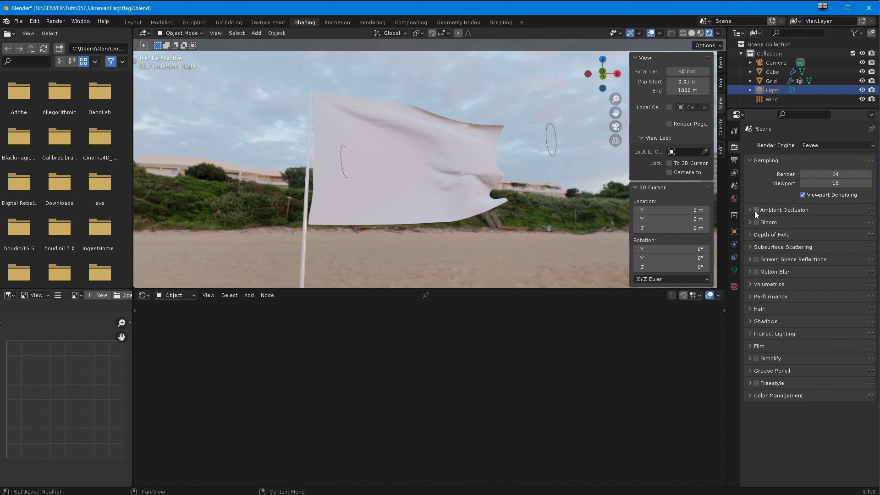
{"action": "left_click_drag", "start_coordinate": [755, 210], "coordinate": [758, 251]}
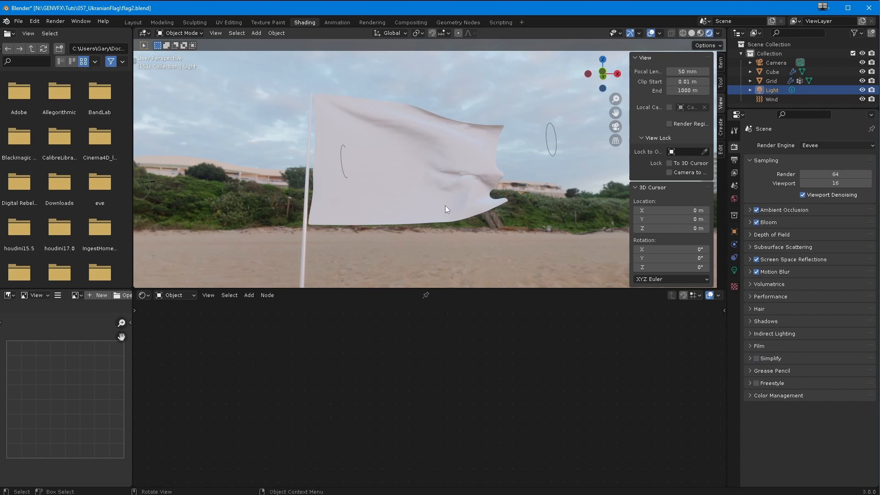
Return to the scene camera view, select the flag, and check the Ukrainian flag reference image in the web browser.
{"action": "key", "text": "KP_0"}
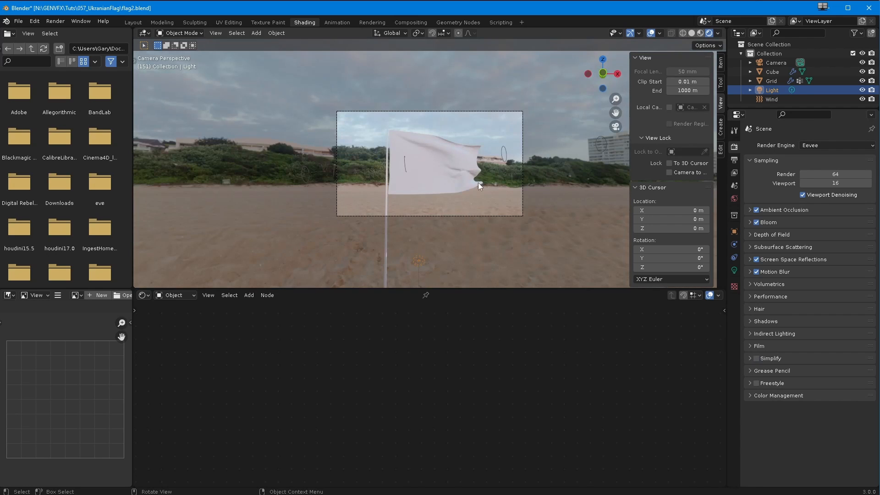
{"action": "scroll", "coordinate": [460, 210], "scroll_direction": "up", "scroll_amount": 4}
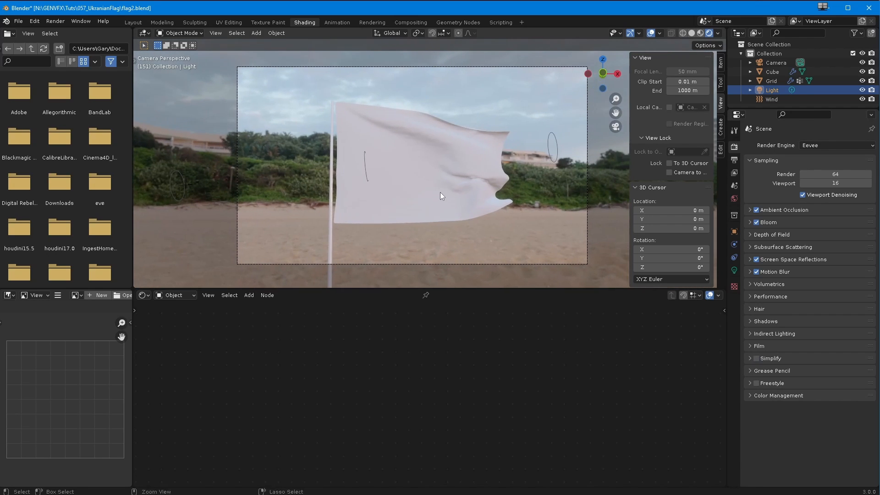
{"action": "left_click", "coordinate": [448, 221]}
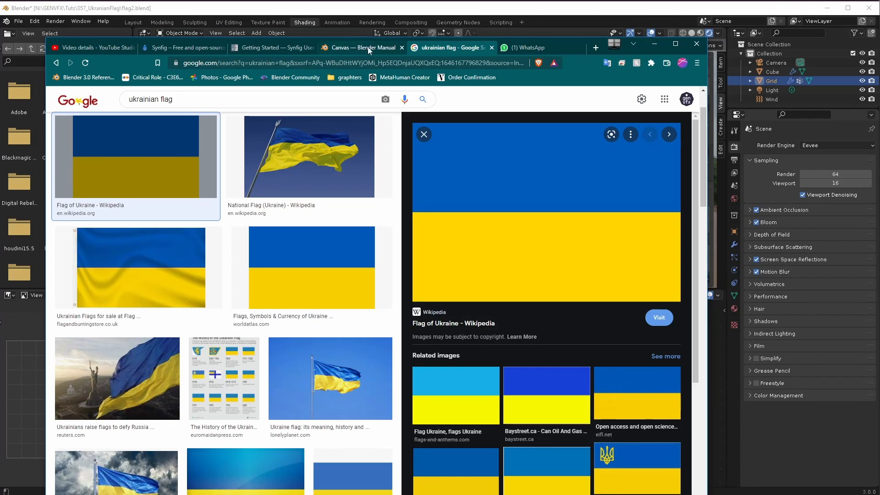
{"action": "left_click", "coordinate": [654, 45]}
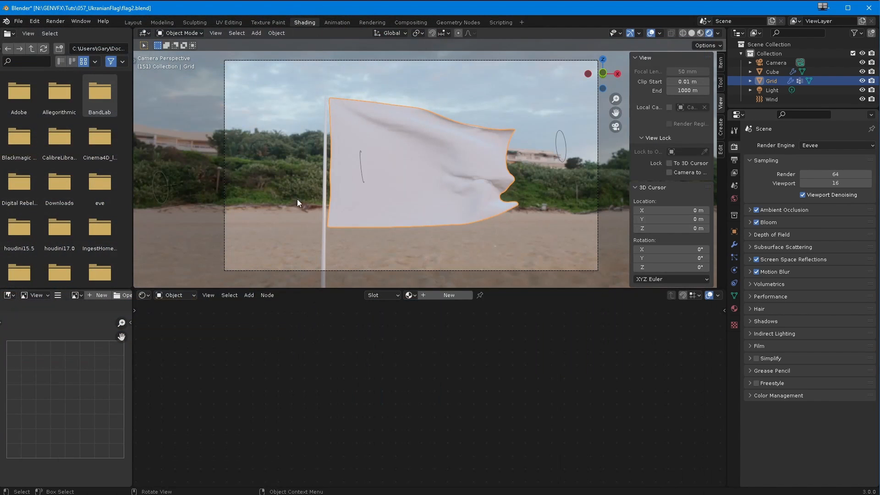
Create a new material for the flag and add an Image Texture node with Mapping and Texture Coordinate nodes.
{"action": "left_click", "coordinate": [426, 295]}
{"action": "left_click", "coordinate": [249, 295]}
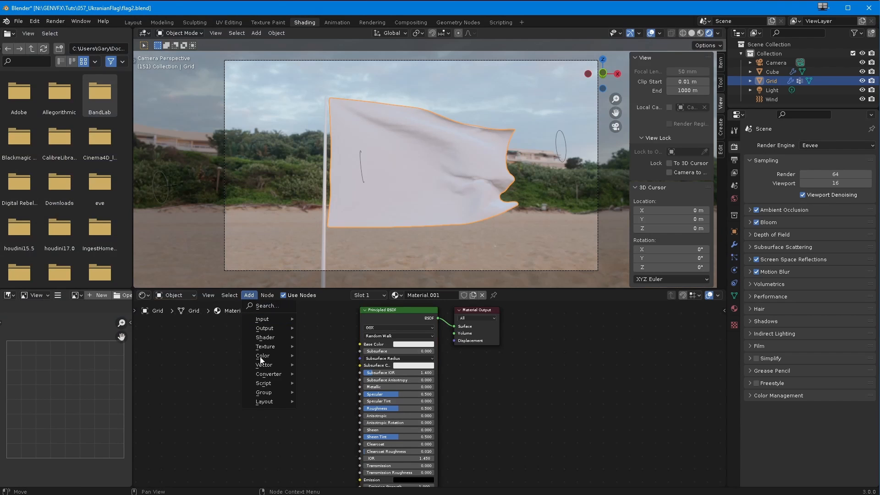
{"action": "mouse_move", "coordinate": [265, 346]}
{"action": "left_click", "coordinate": [320, 272]}
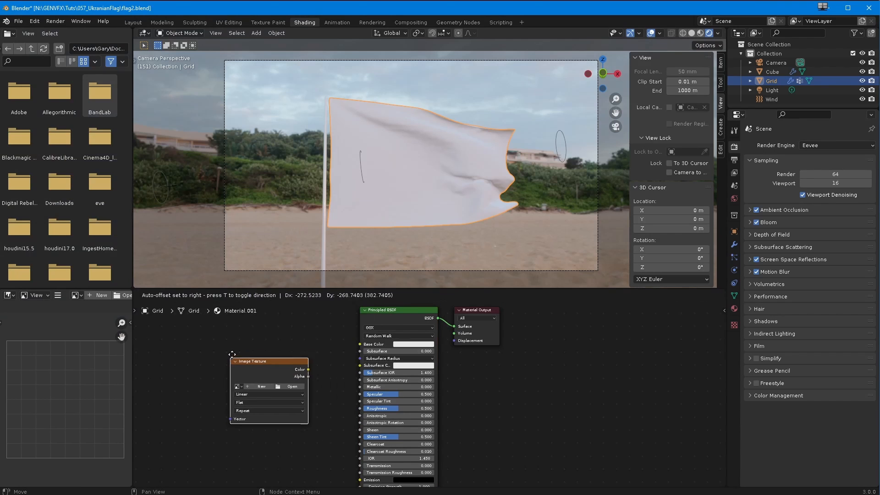
{"action": "key", "text": "ctrl+t"}
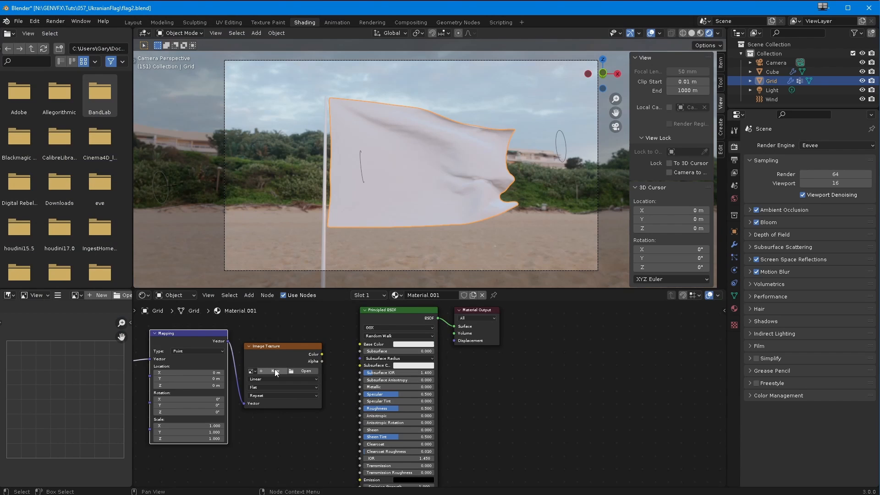
Connect the image texture's color to the flag shader's Base Color, load Flag_of_Ukraine.svg.png, and compare it with the browser reference.
{"action": "left_click_drag", "start_coordinate": [323, 356], "coordinate": [359, 344]}
{"action": "left_click", "coordinate": [297, 371]}
{"action": "left_click", "coordinate": [260, 145]}
{"action": "left_click", "coordinate": [644, 390]}
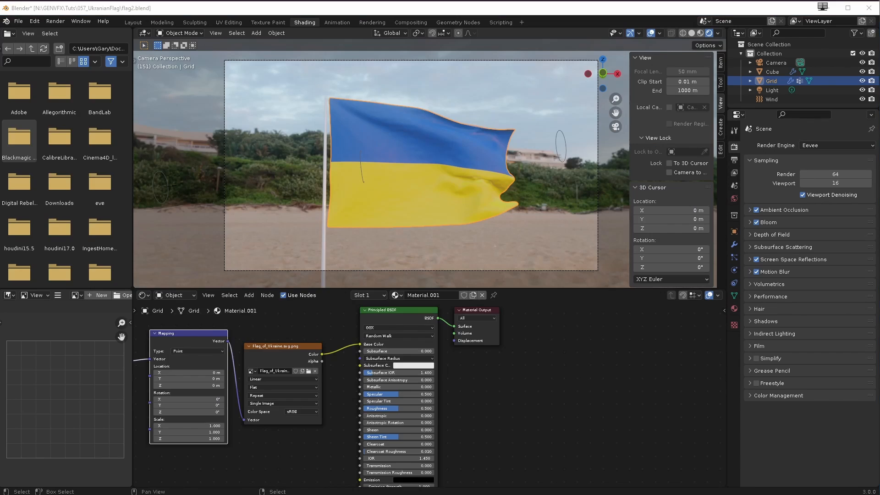
{"action": "key", "text": "alt+Tab"}
{"action": "left_click", "coordinate": [653, 44]}
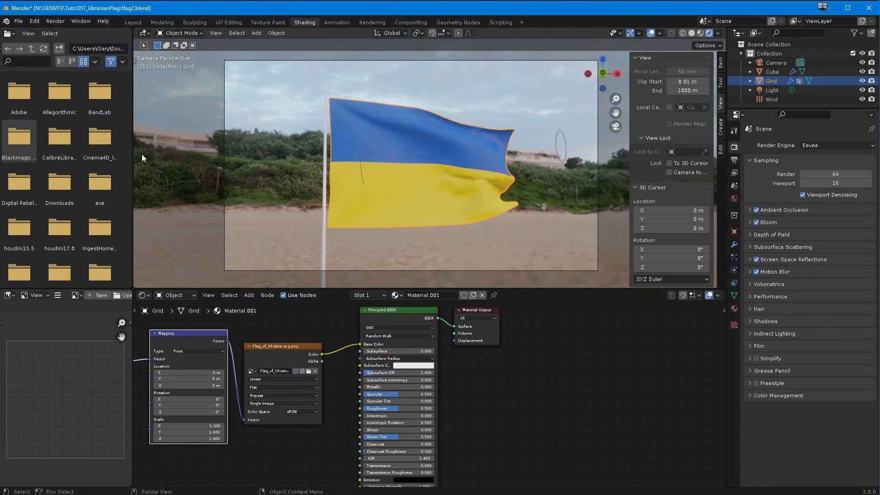
Set the flag material's specular to about 0.95, roughness to about 0.46 and metallic to about 0.477.
{"action": "scroll", "coordinate": [488, 380], "scroll_direction": "down", "scroll_amount": 1}
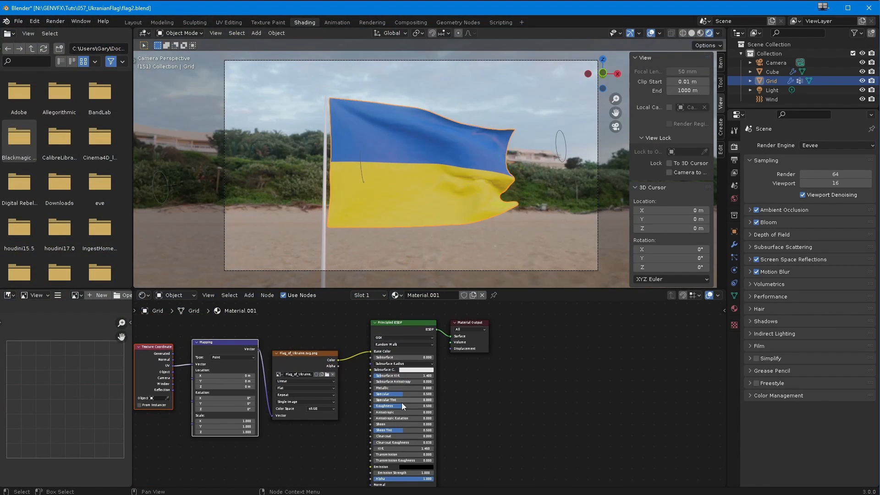
{"action": "mouse_move", "coordinate": [401, 406]}
{"action": "left_mouse_down"}
{"action": "mouse_move", "coordinate": [384, 412]}
{"action": "mouse_move", "coordinate": [430, 397]}
{"action": "left_mouse_up"}
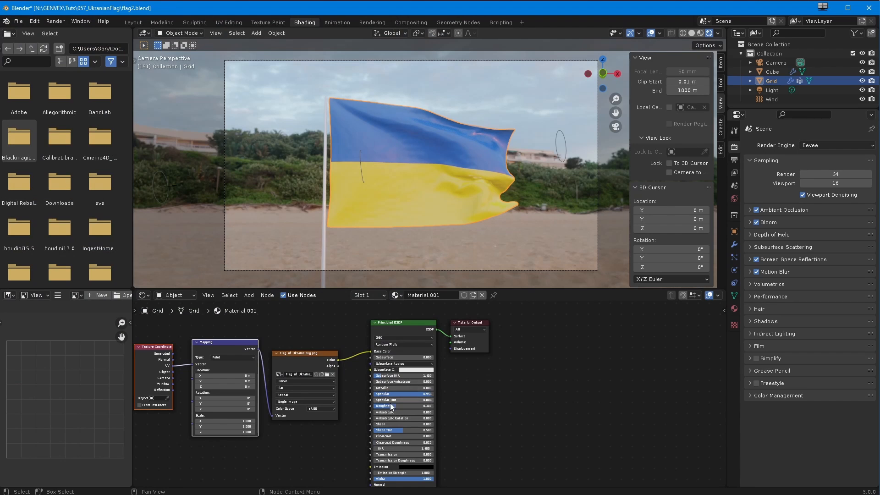
{"action": "mouse_move", "coordinate": [385, 410]}
{"action": "left_mouse_down"}
{"action": "mouse_move", "coordinate": [415, 412]}
{"action": "mouse_move", "coordinate": [399, 411]}
{"action": "mouse_move", "coordinate": [412, 391]}
{"action": "left_mouse_up"}
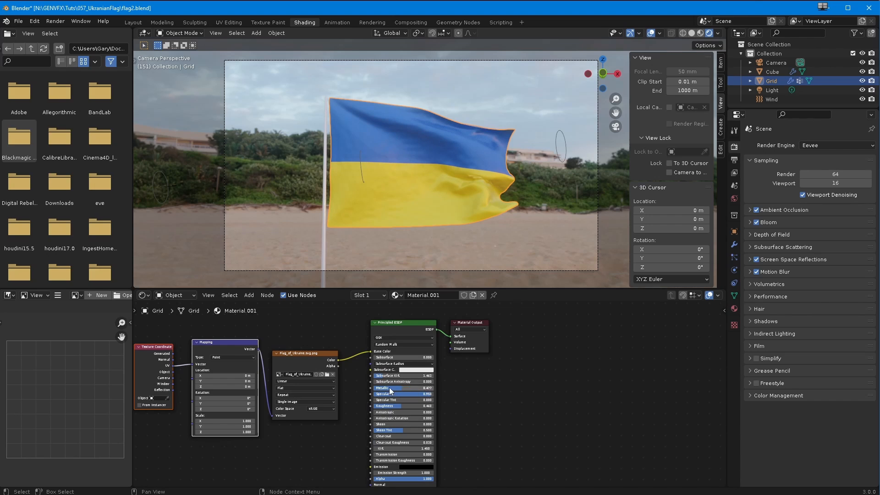
Try a subsurface value of 0.5 on the flag's material, and undo it.
{"action": "left_click", "coordinate": [400, 358]}
{"action": "type", "text": ".5"}
{"action": "key", "text": "Return"}
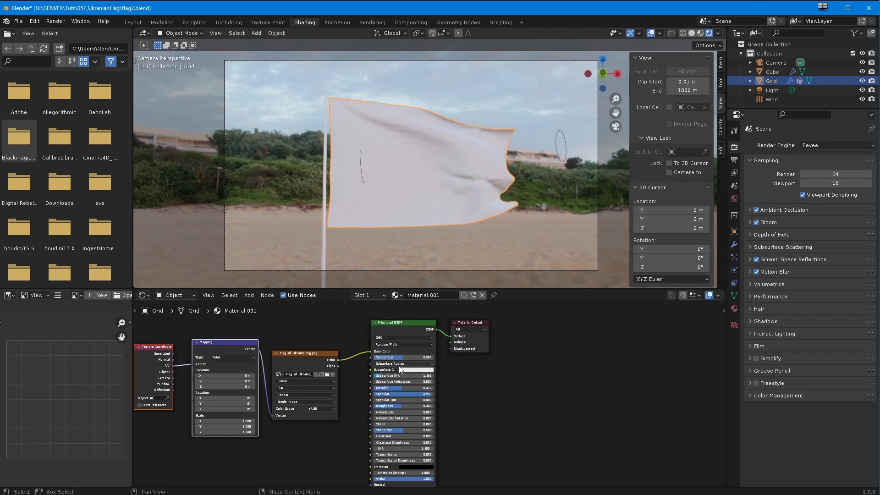
{"action": "key", "text": "ctrl+z"}
{"action": "scroll", "coordinate": [293, 450], "scroll_direction": "up", "scroll_amount": 1}
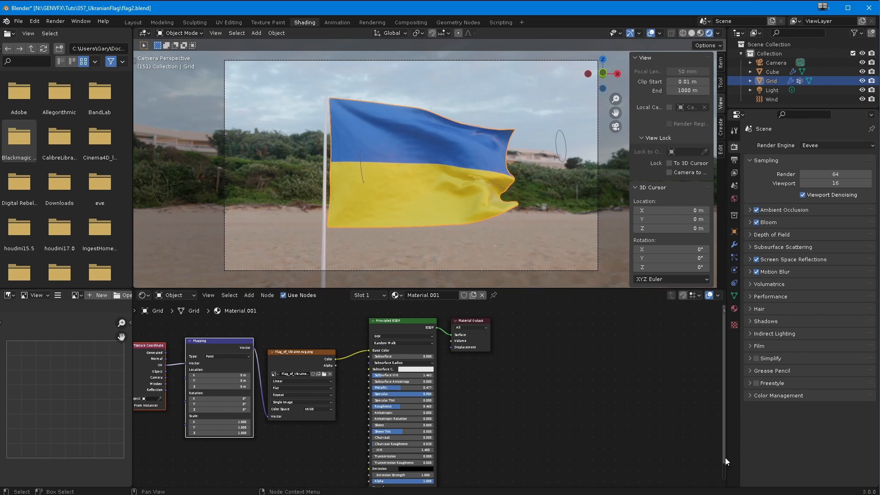
Split a narrow area off the bottom of the shader editor and turn it into a Timeline.
{"action": "left_click_drag", "start_coordinate": [724, 484], "coordinate": [723, 447]}
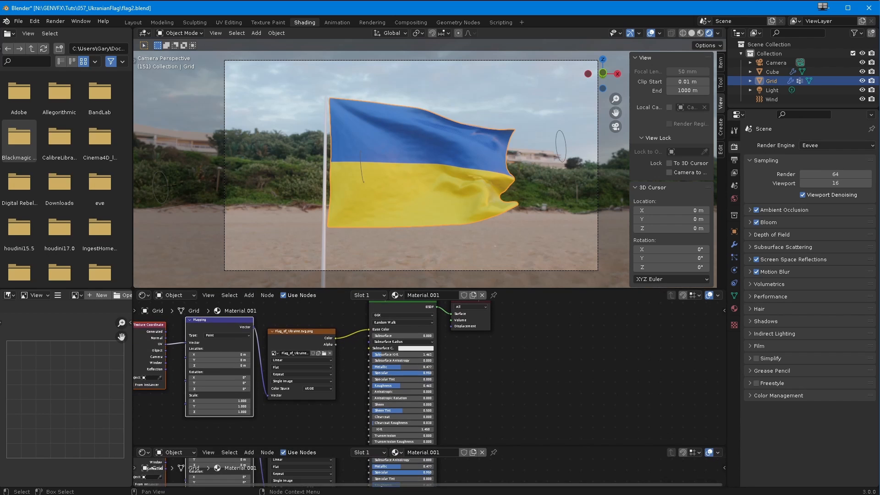
{"action": "left_click", "coordinate": [145, 453]}
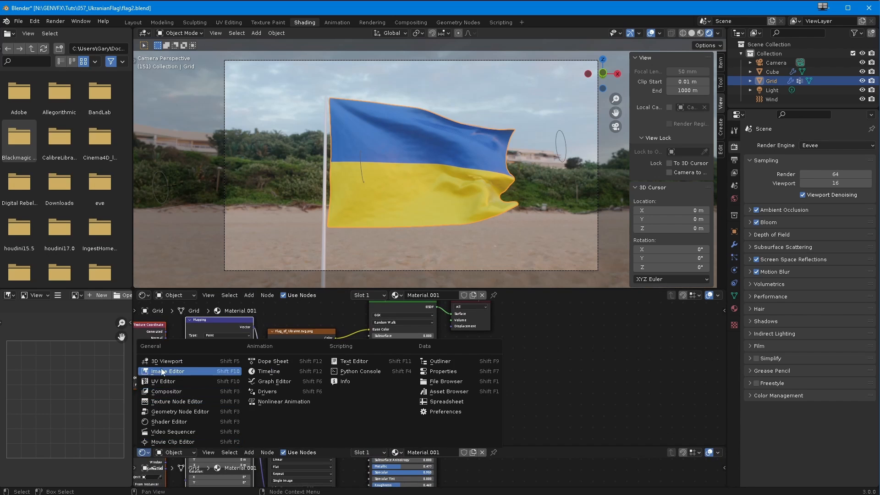
{"action": "left_click", "coordinate": [269, 371]}
Rewind to frame 0 and play the animation to review the textured flag waving in the camera view.
{"action": "left_click_drag", "start_coordinate": [271, 466], "coordinate": [241, 463]}
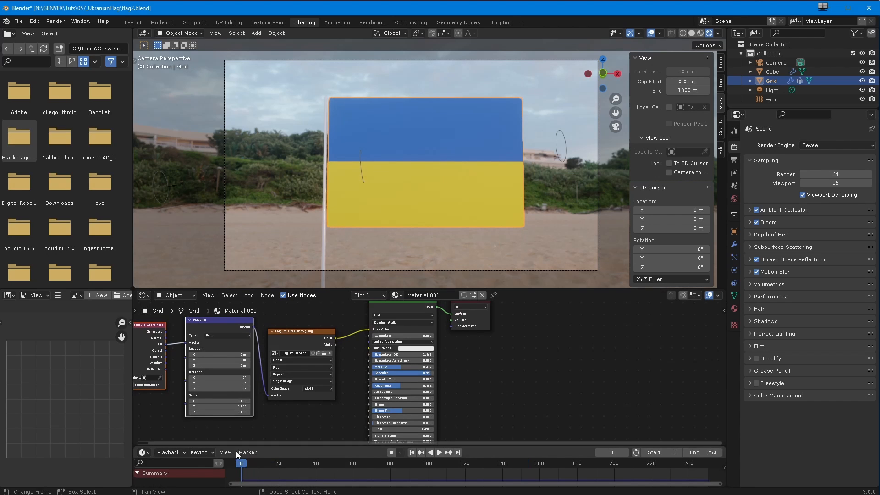
{"action": "left_click", "coordinate": [438, 453]}
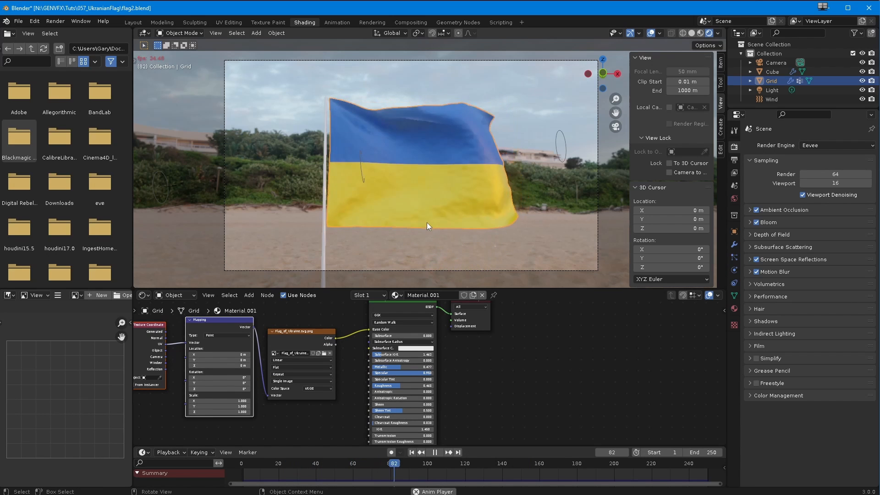
{"action": "mouse_move", "coordinate": [403, 205]}
{"action": "middle_mouse_down", "text": "ctrl"}
{"action": "mouse_move", "coordinate": [403, 191]}
{"action": "mouse_move", "coordinate": [400, 202]}
{"action": "middle_mouse_up", "text": "ctrl"}
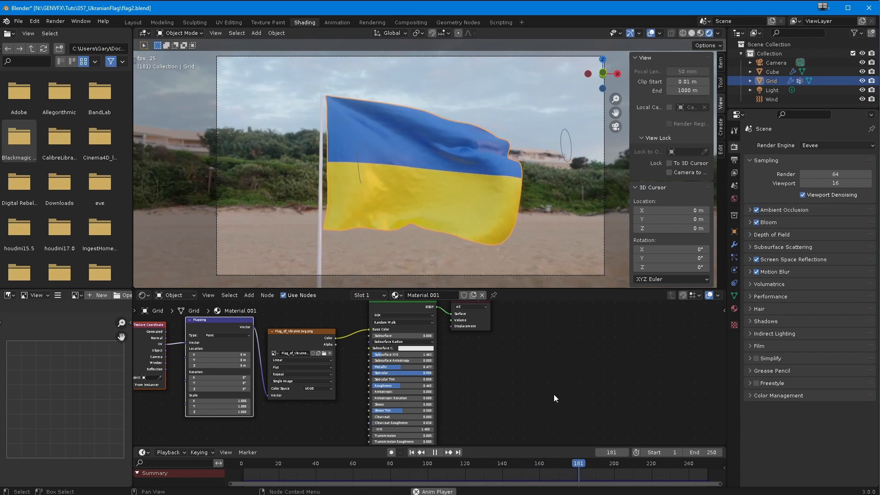